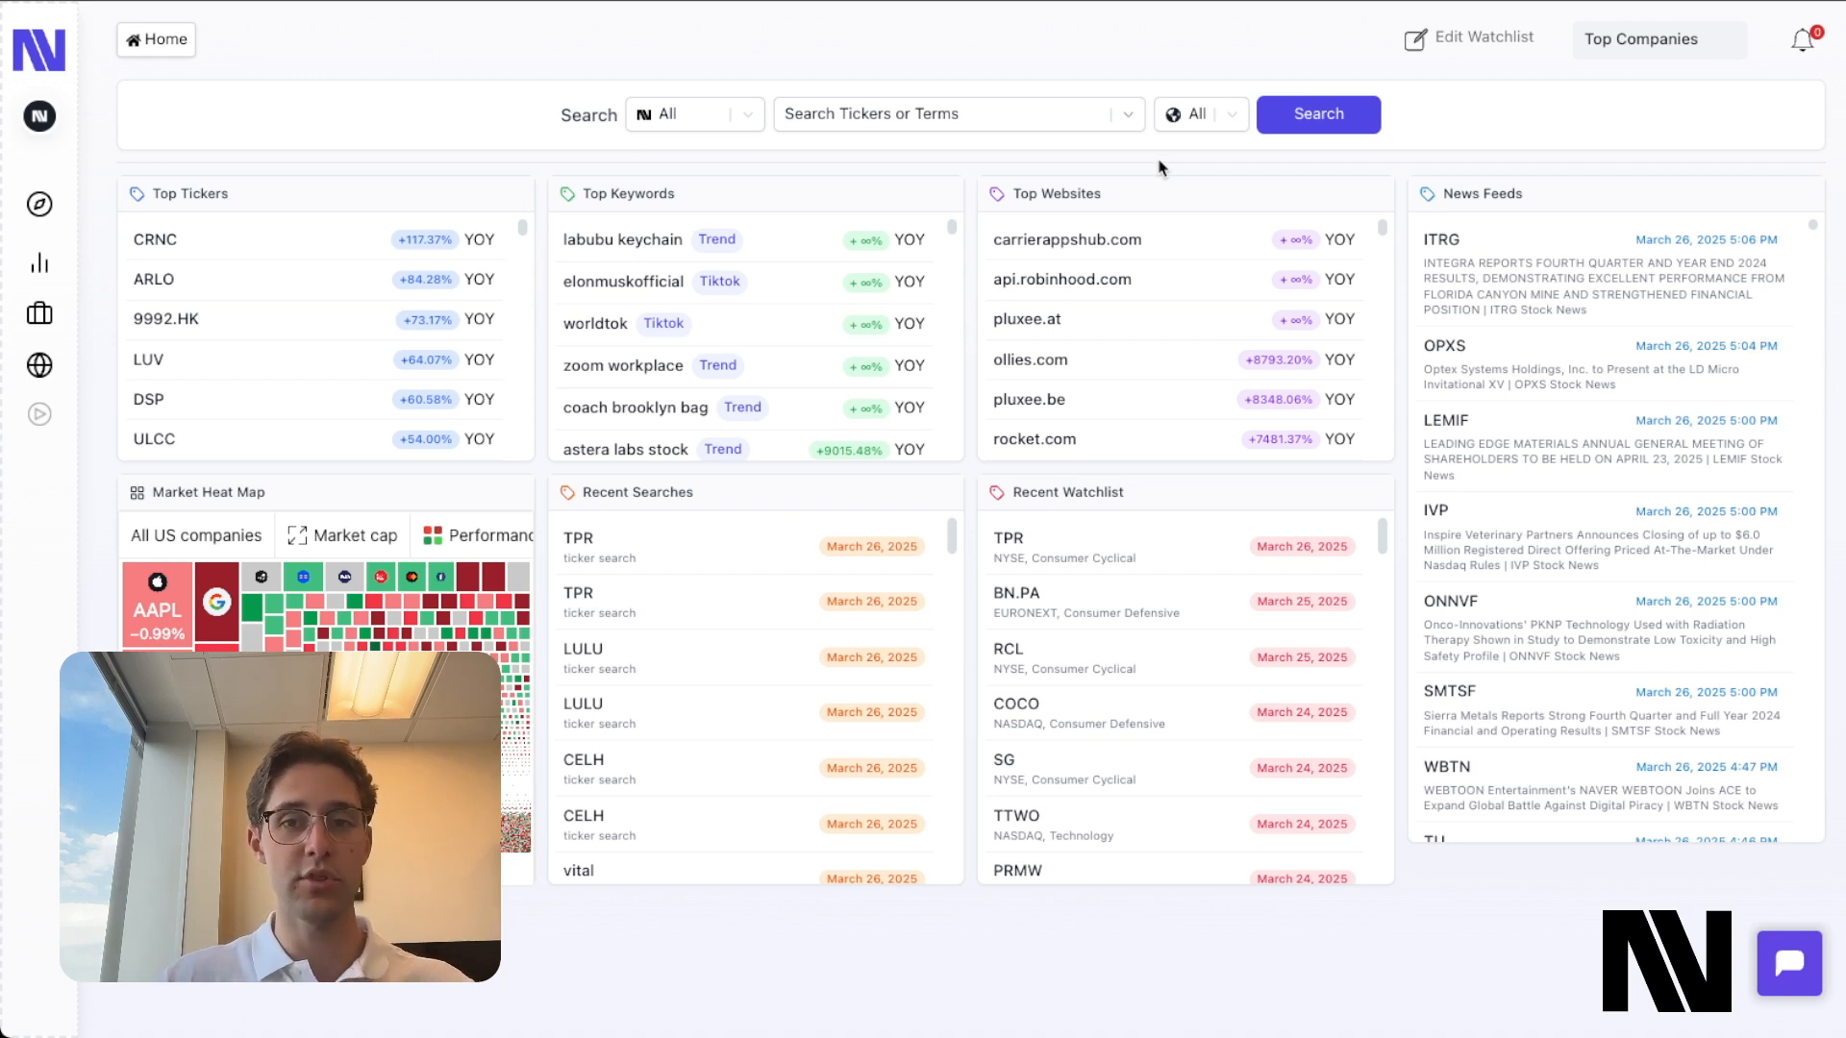
Search for the ticker TPR, NYSE / Tapestry, Inc. and open its analysis.
text(tpr)
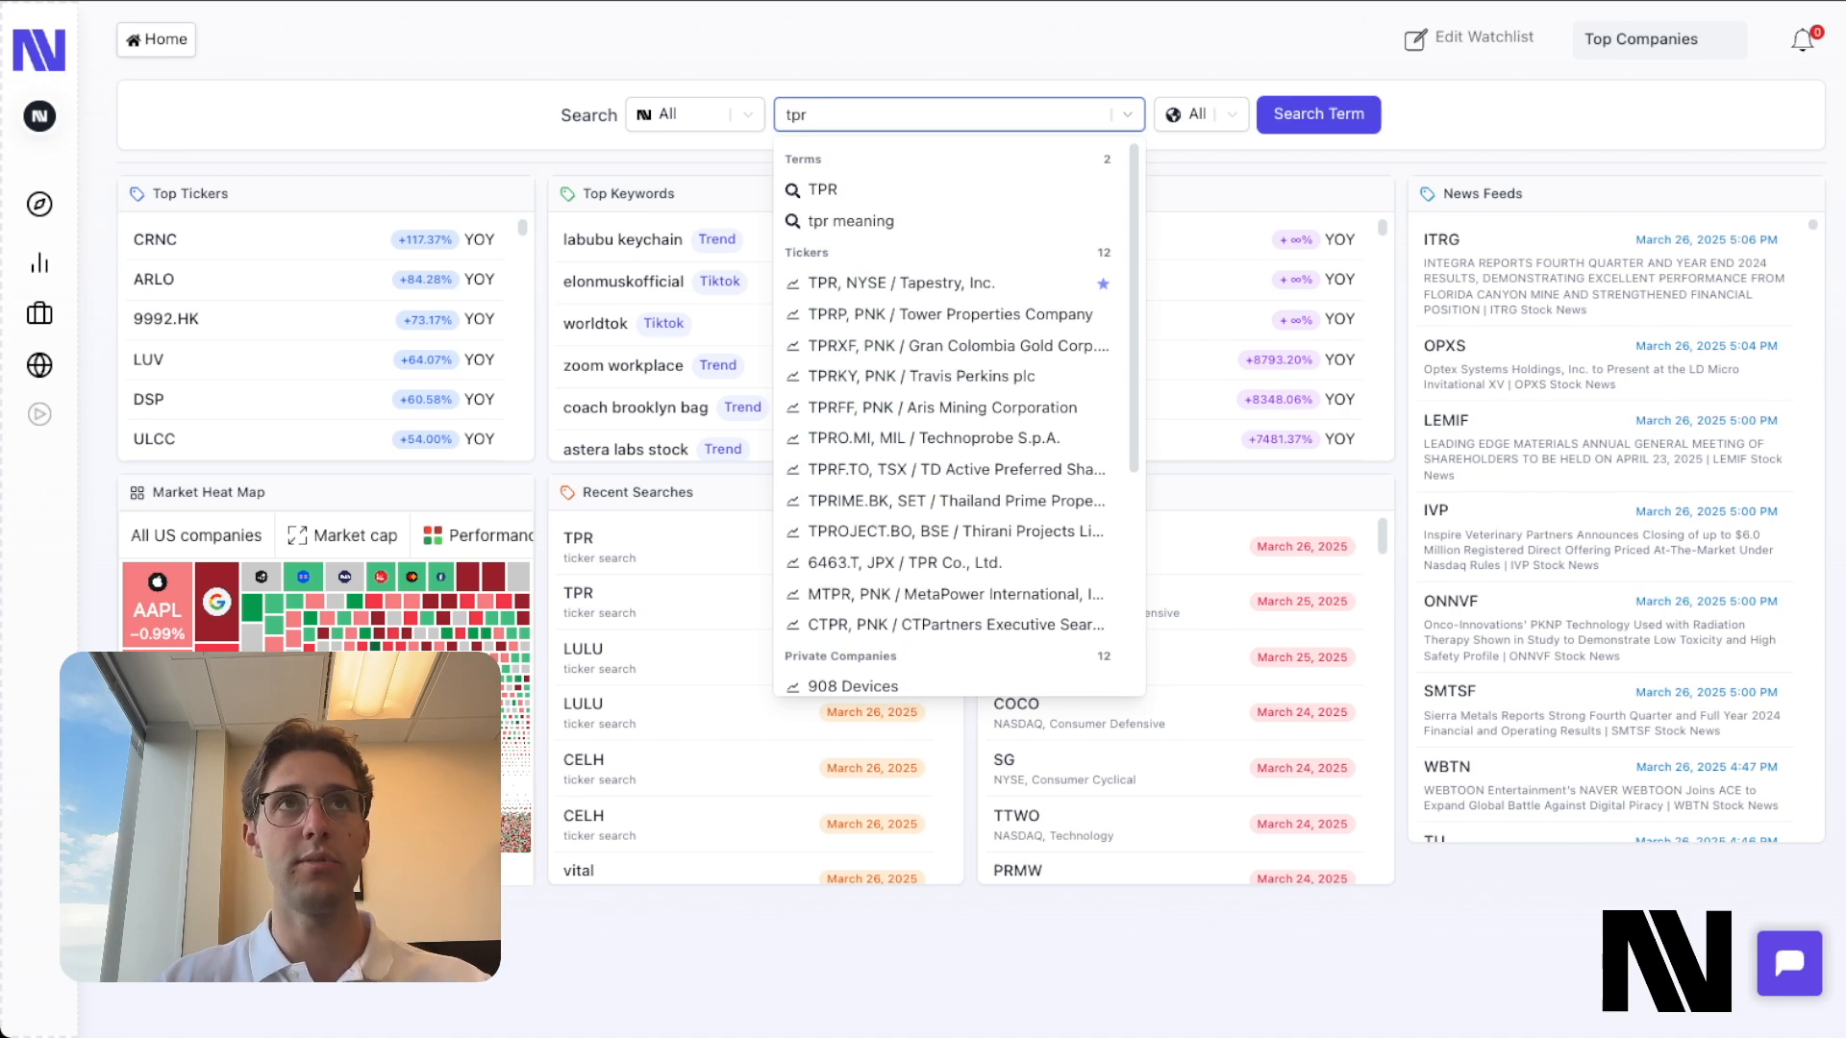
click(1013, 281)
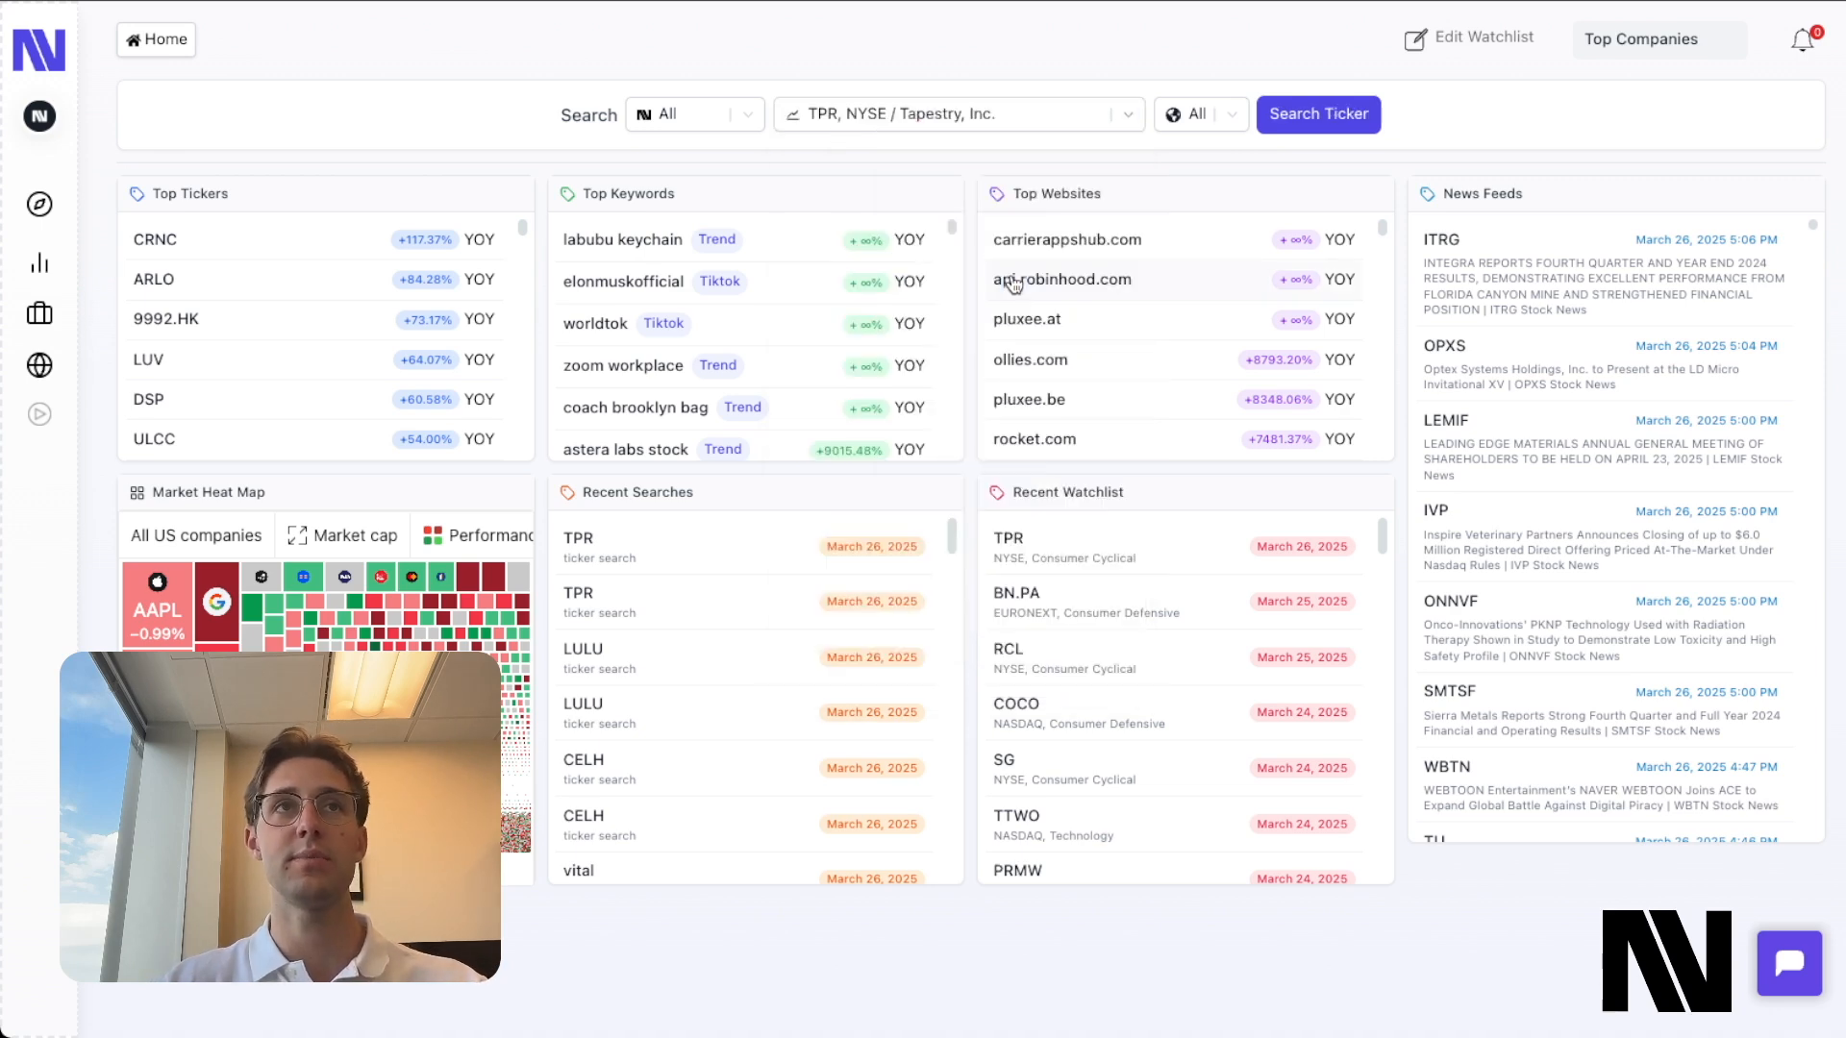
click(1335, 120)
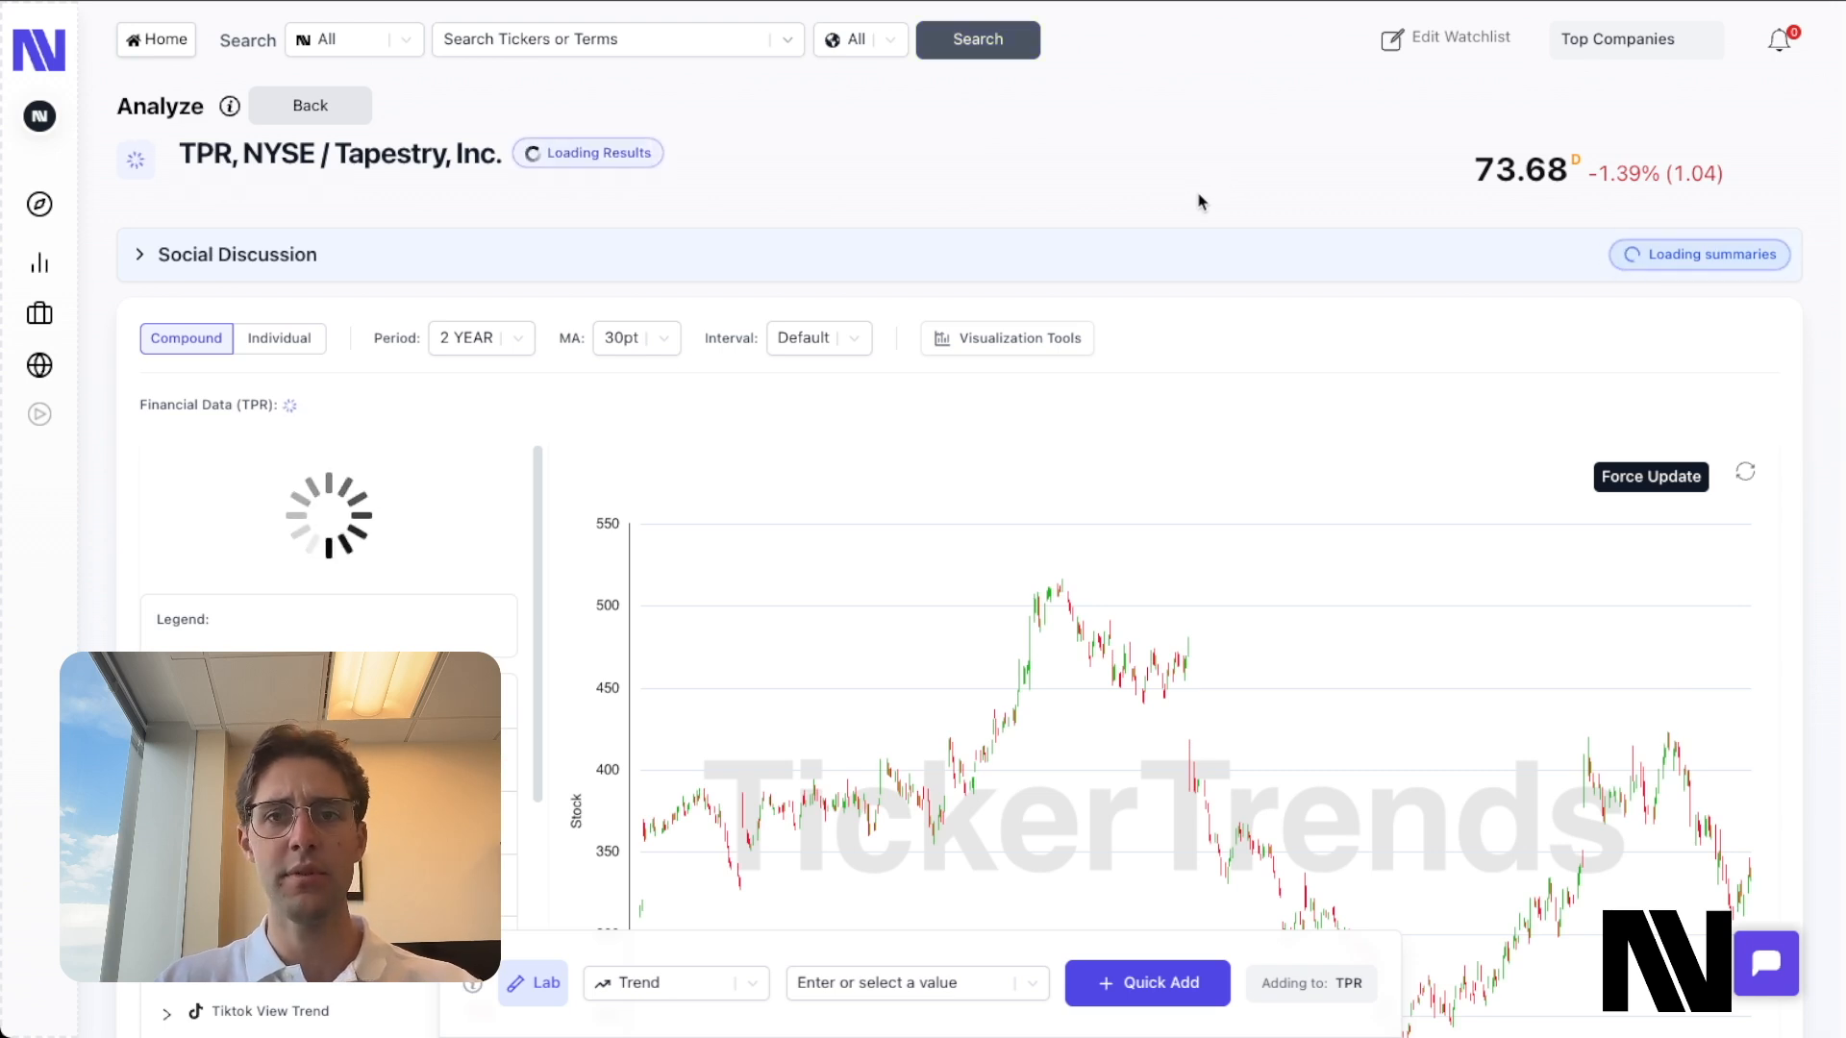
scroll(1198, 201, down, 1)
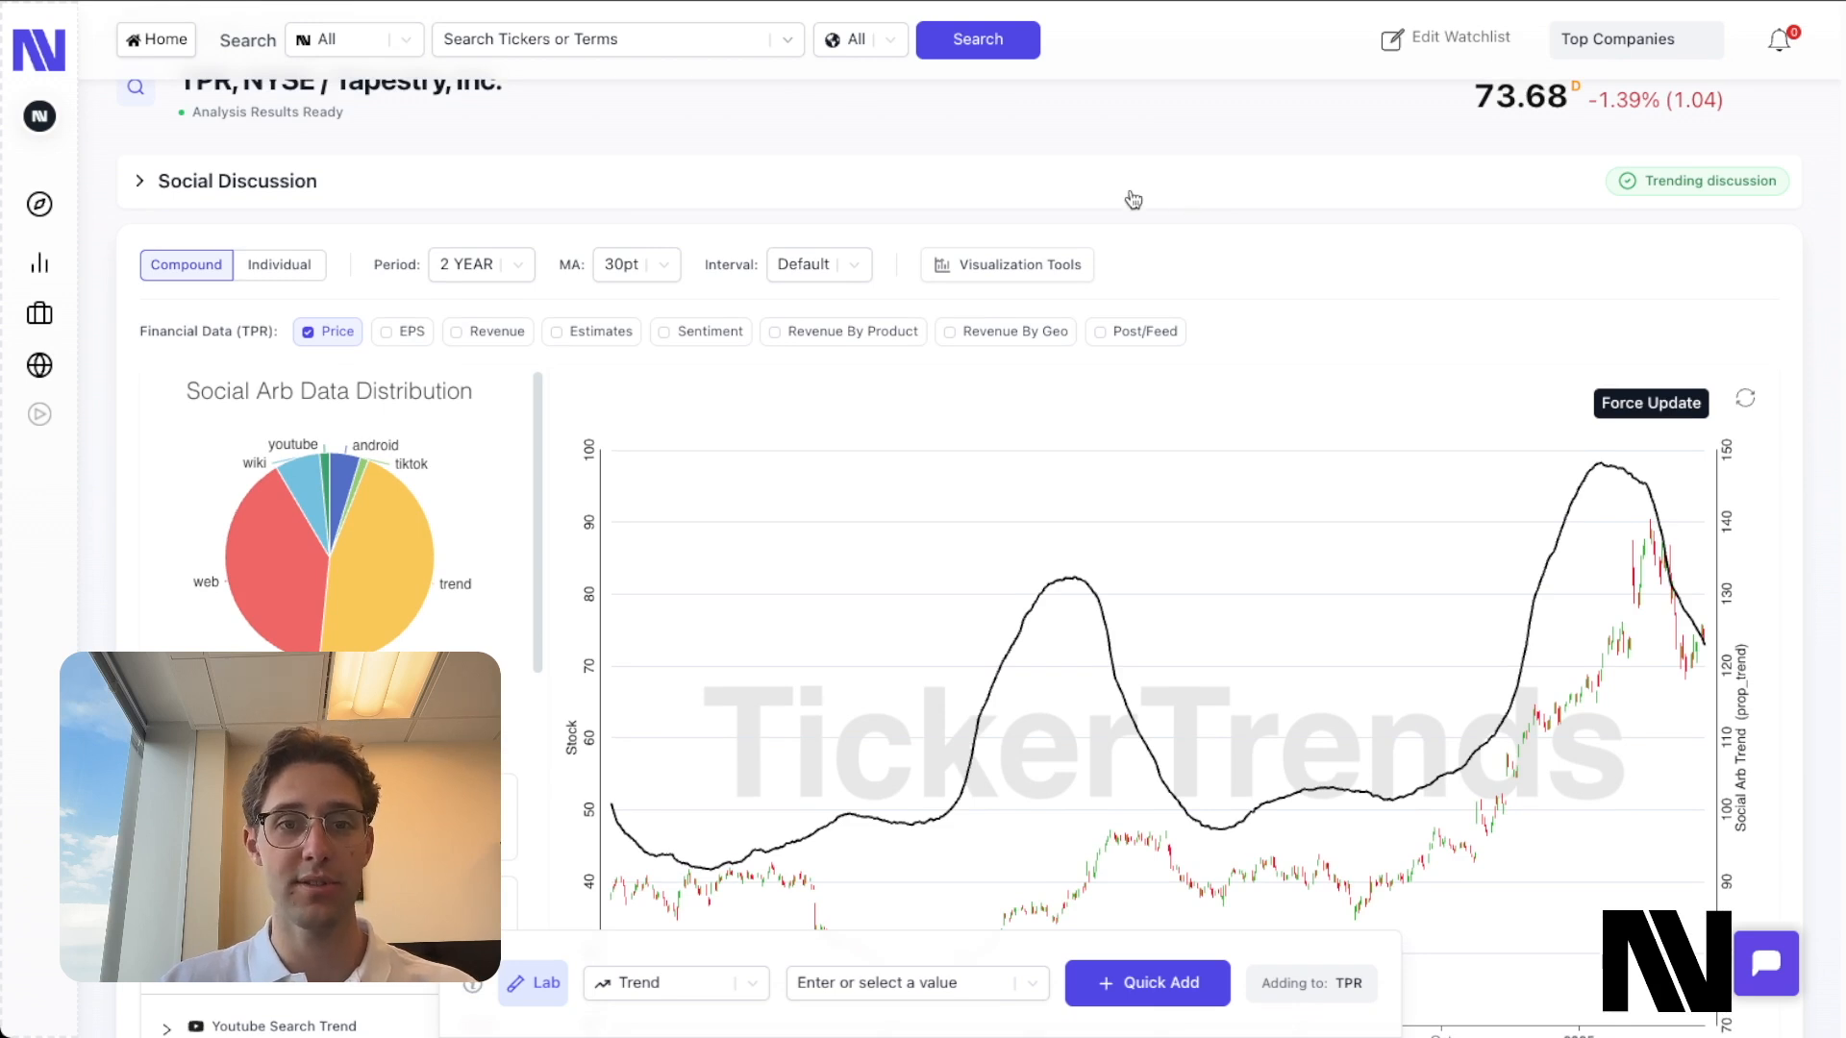
scroll(865, 217, up, 1)
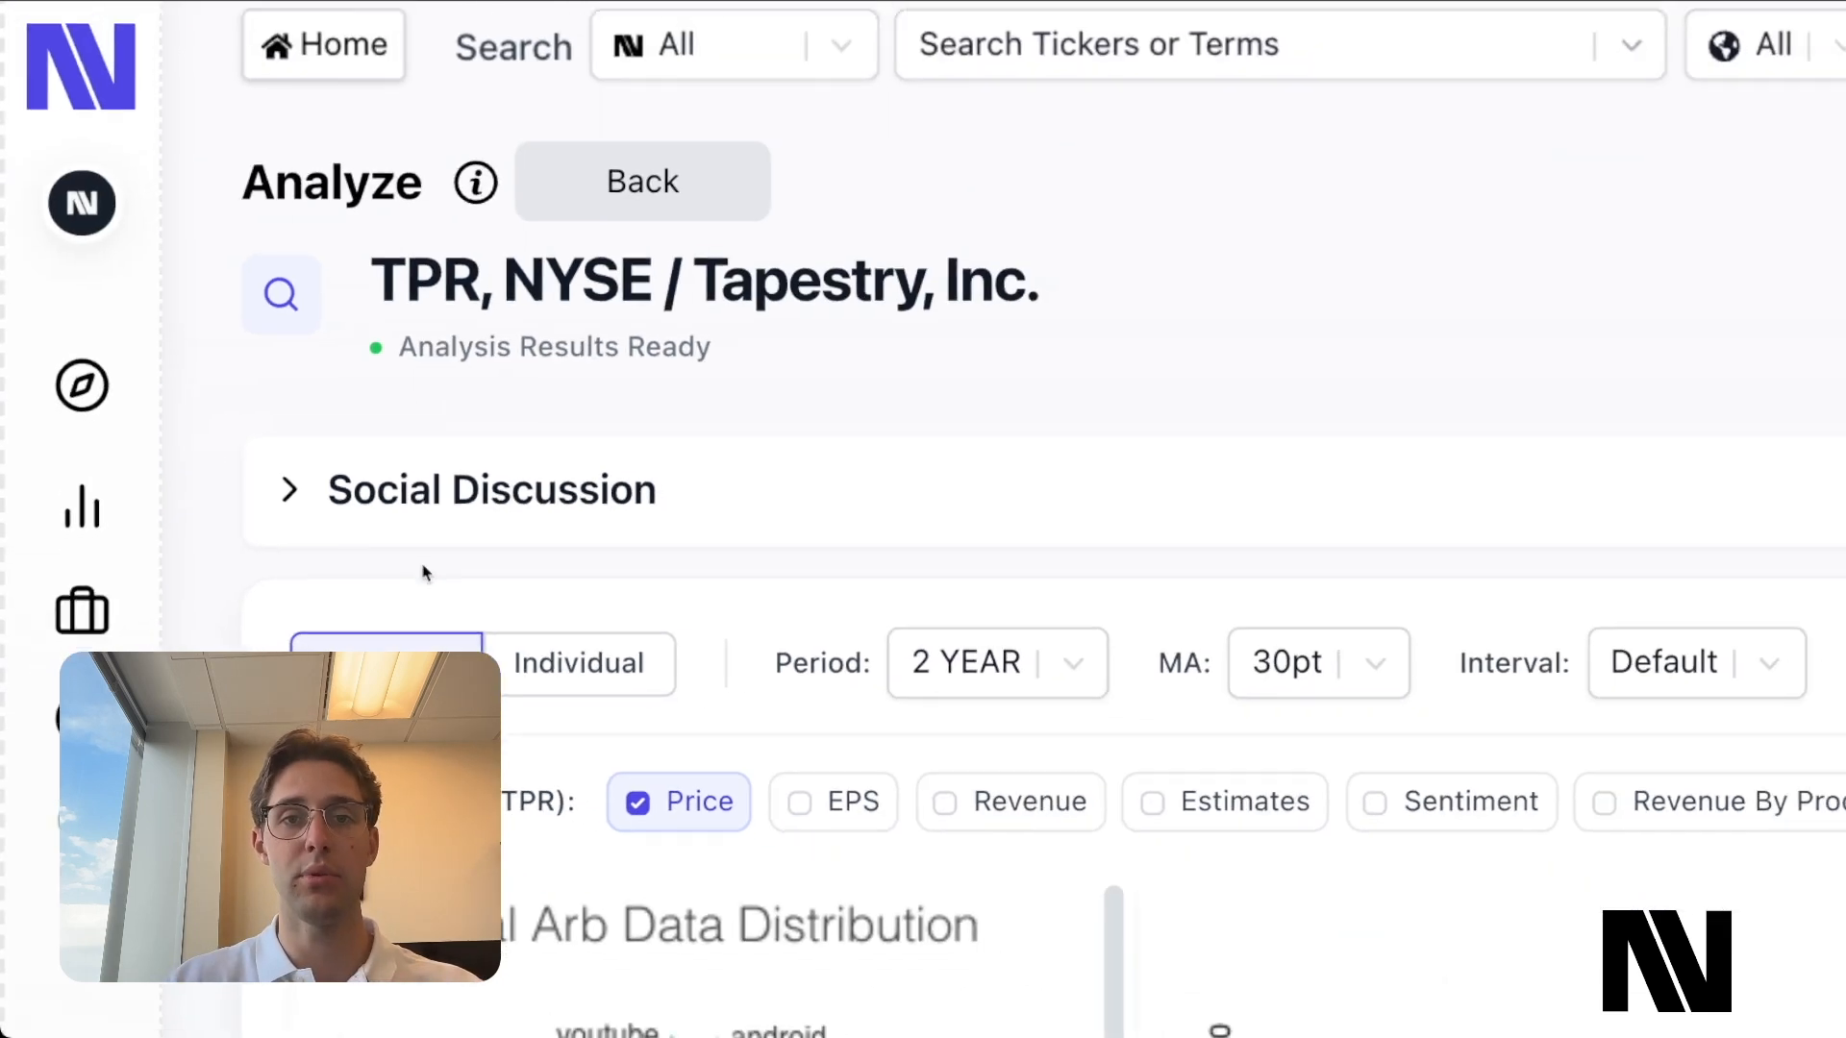
Expand Social Discussion, review the kate spade, coach bags and michael kors summaries, and collapse the section again.
click(445, 502)
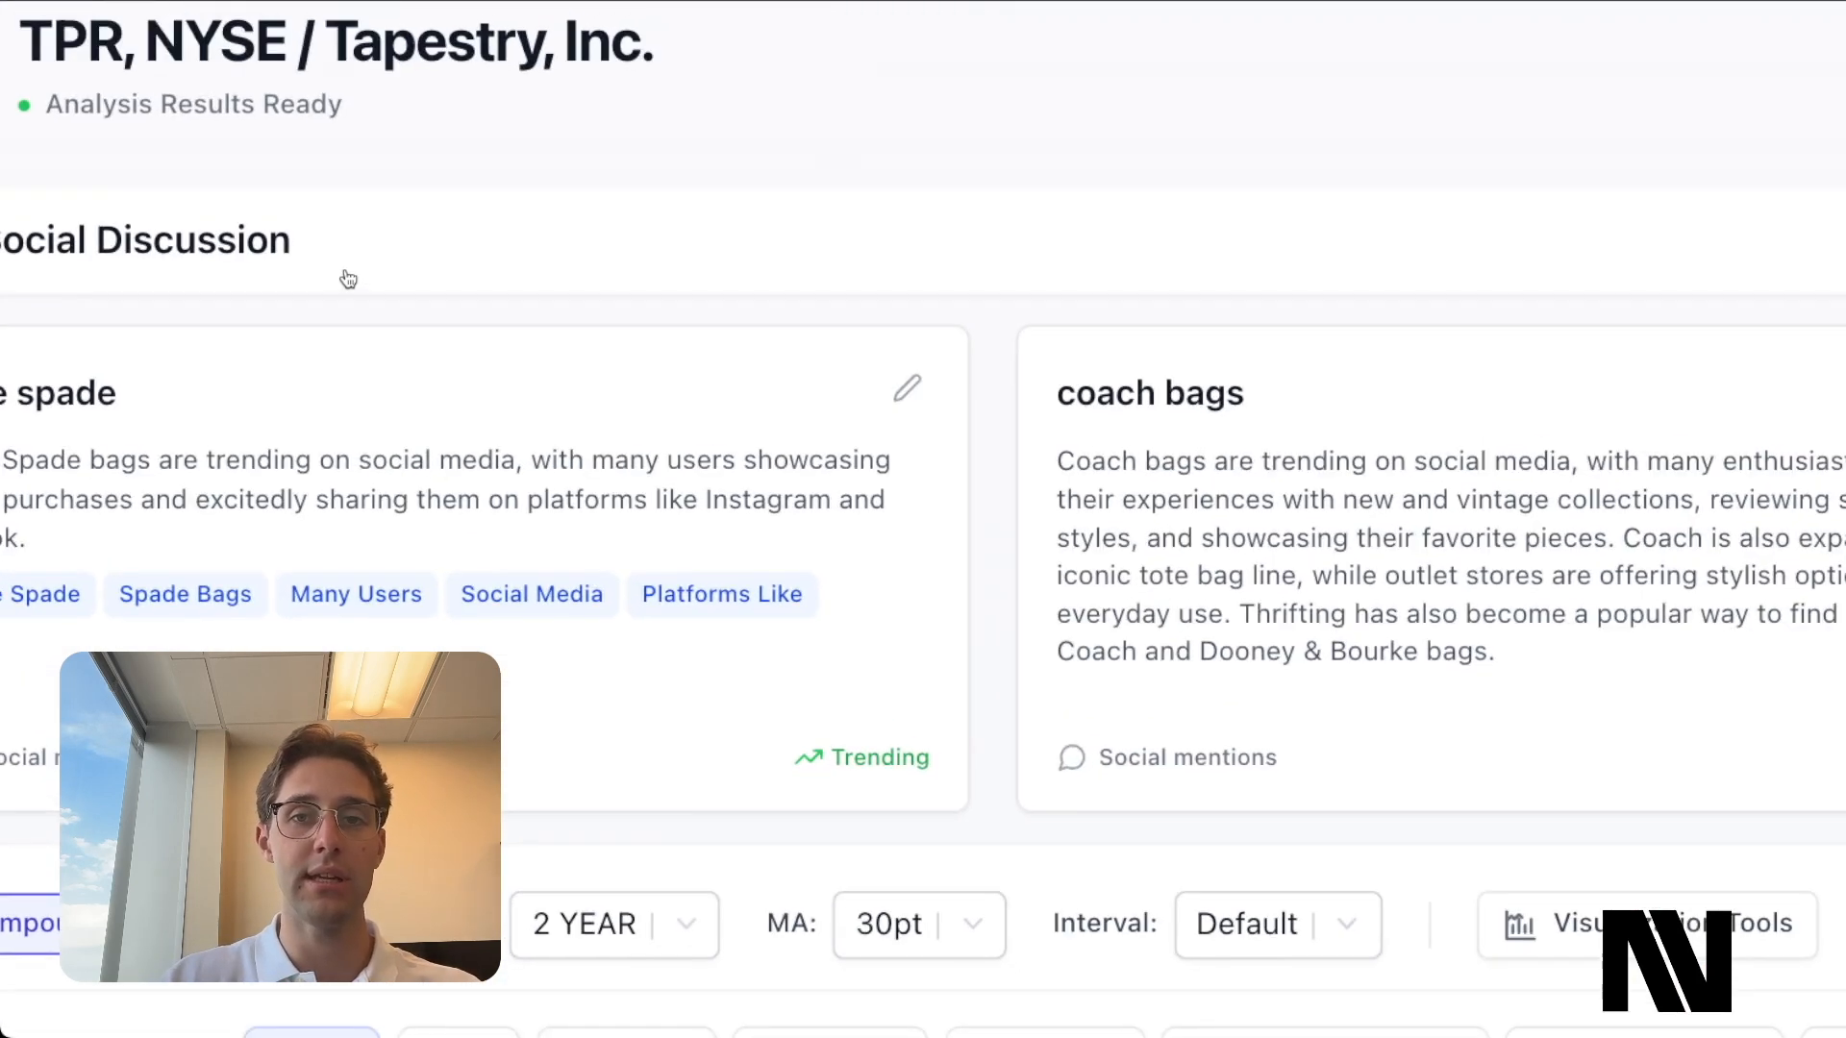
scroll(348, 279, up, 1)
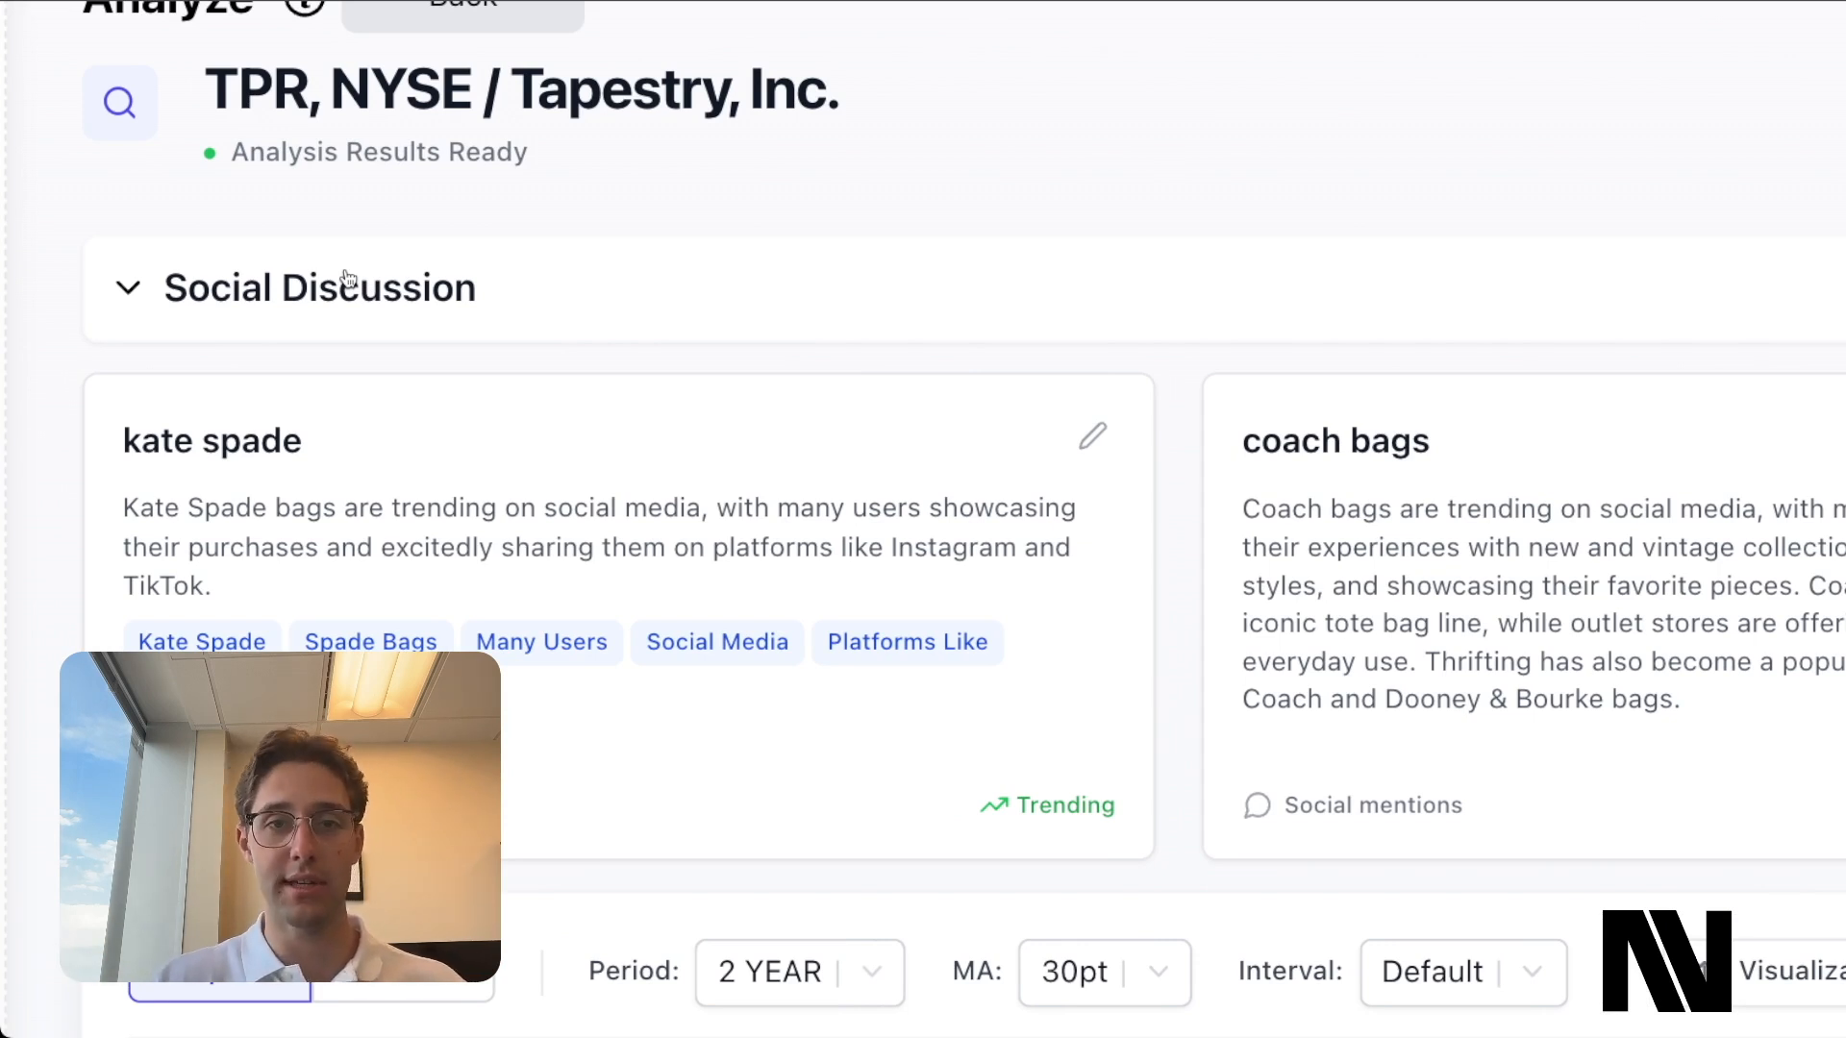
scroll(348, 278, right, 10)
scroll(348, 279, left, 12)
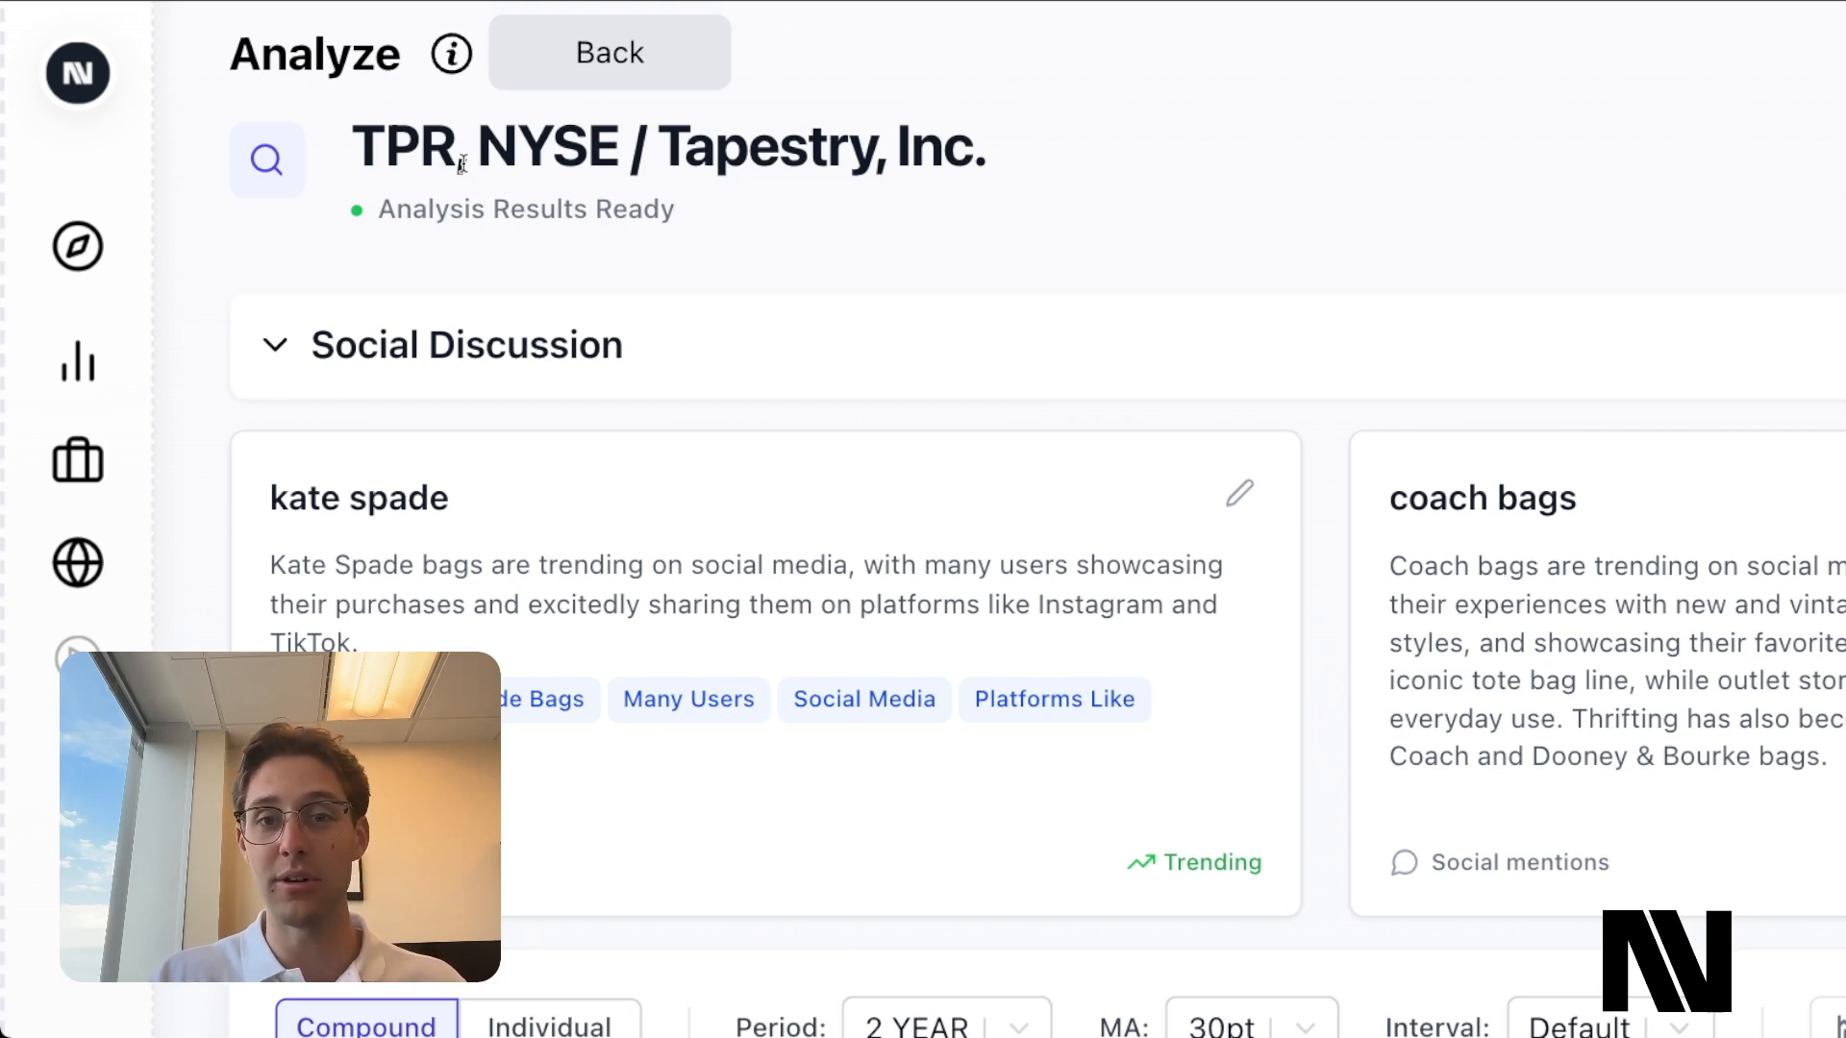
scroll(461, 163, down, 1)
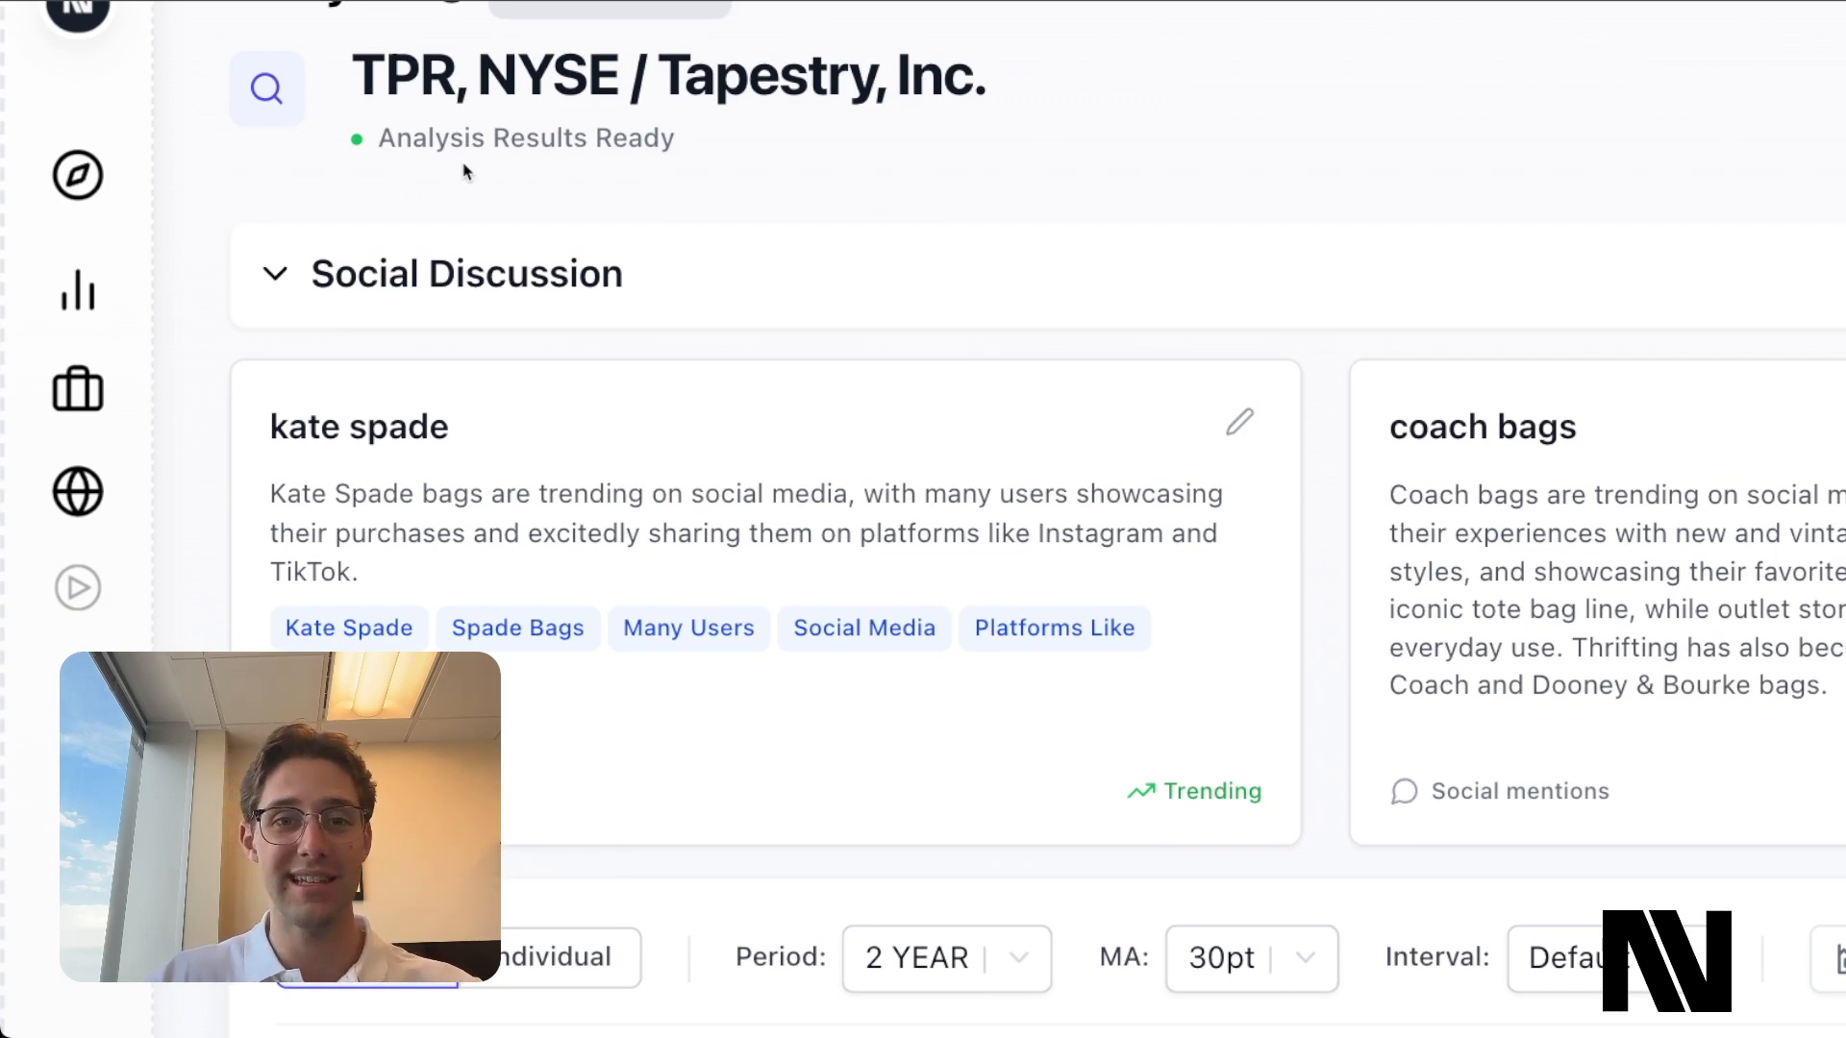
scroll(463, 171, right, 5)
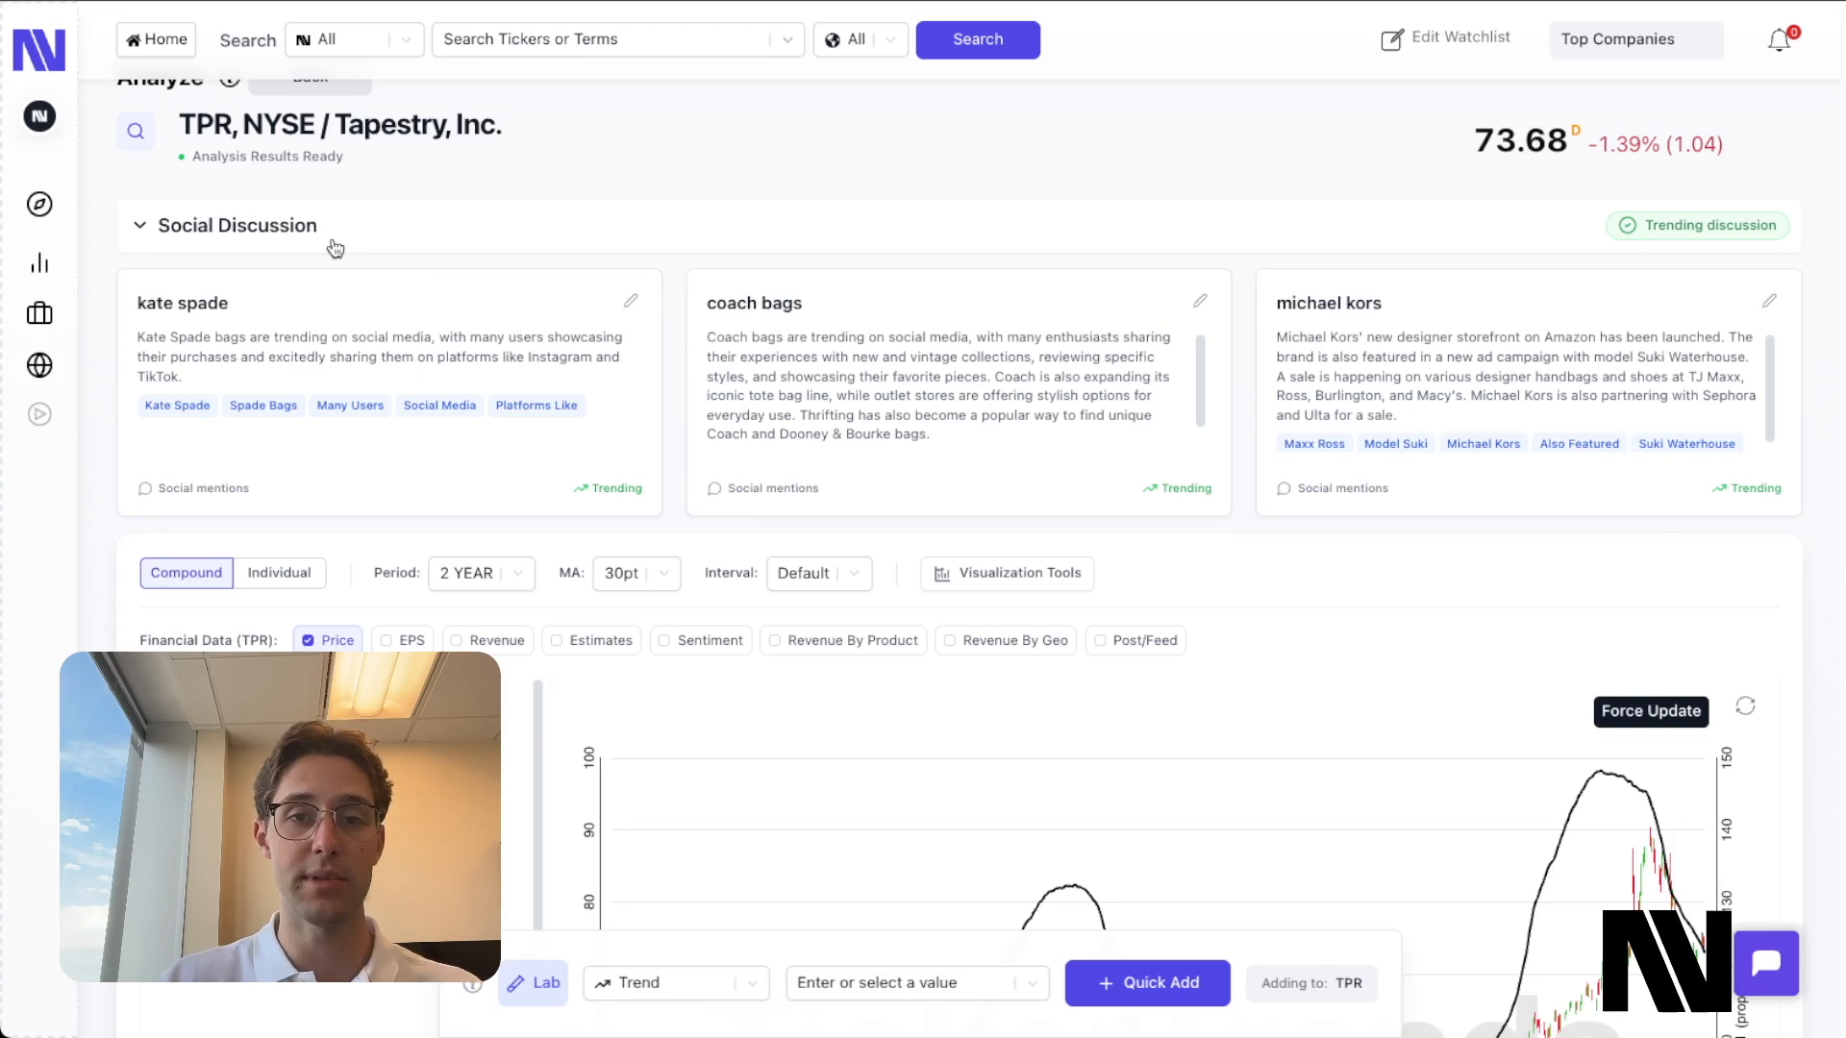
scroll(920, 327, down, 1)
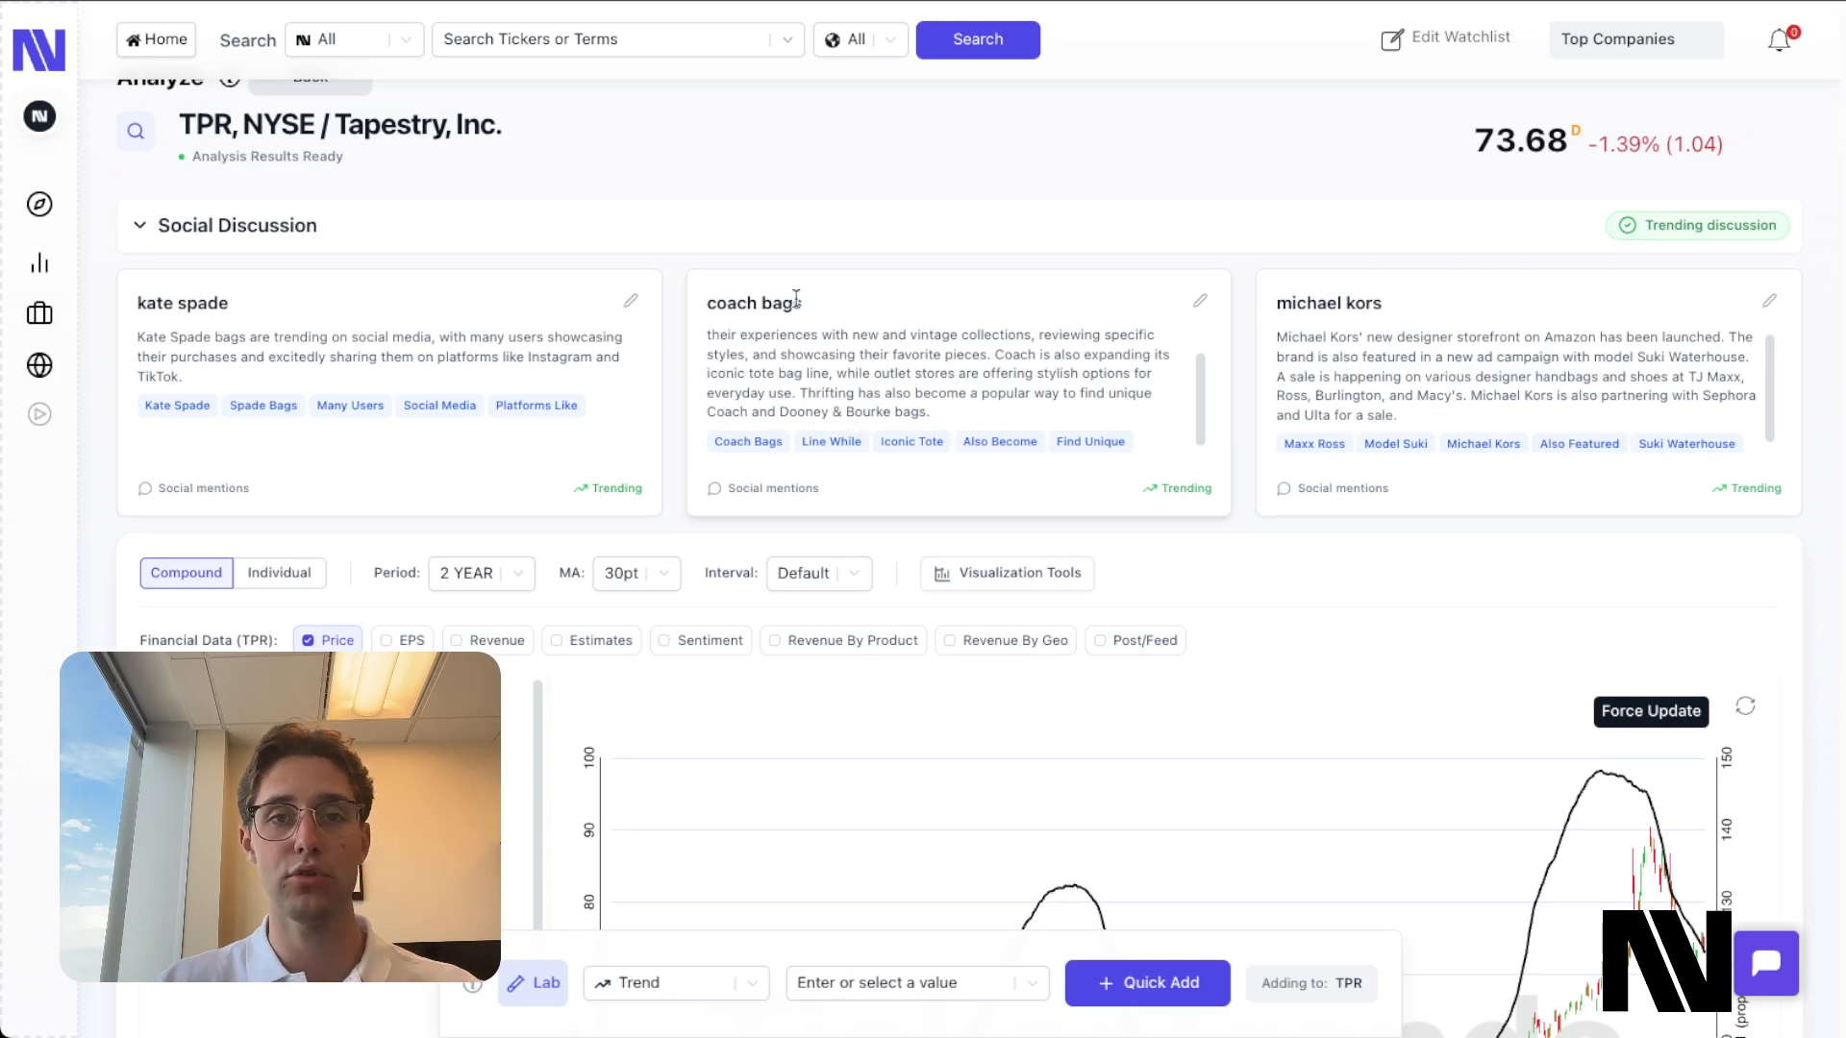
click(755, 246)
Remove the Social Arb Trend (prop_trend) series from the Tapestry chart.
scroll(694, 325, down, 3)
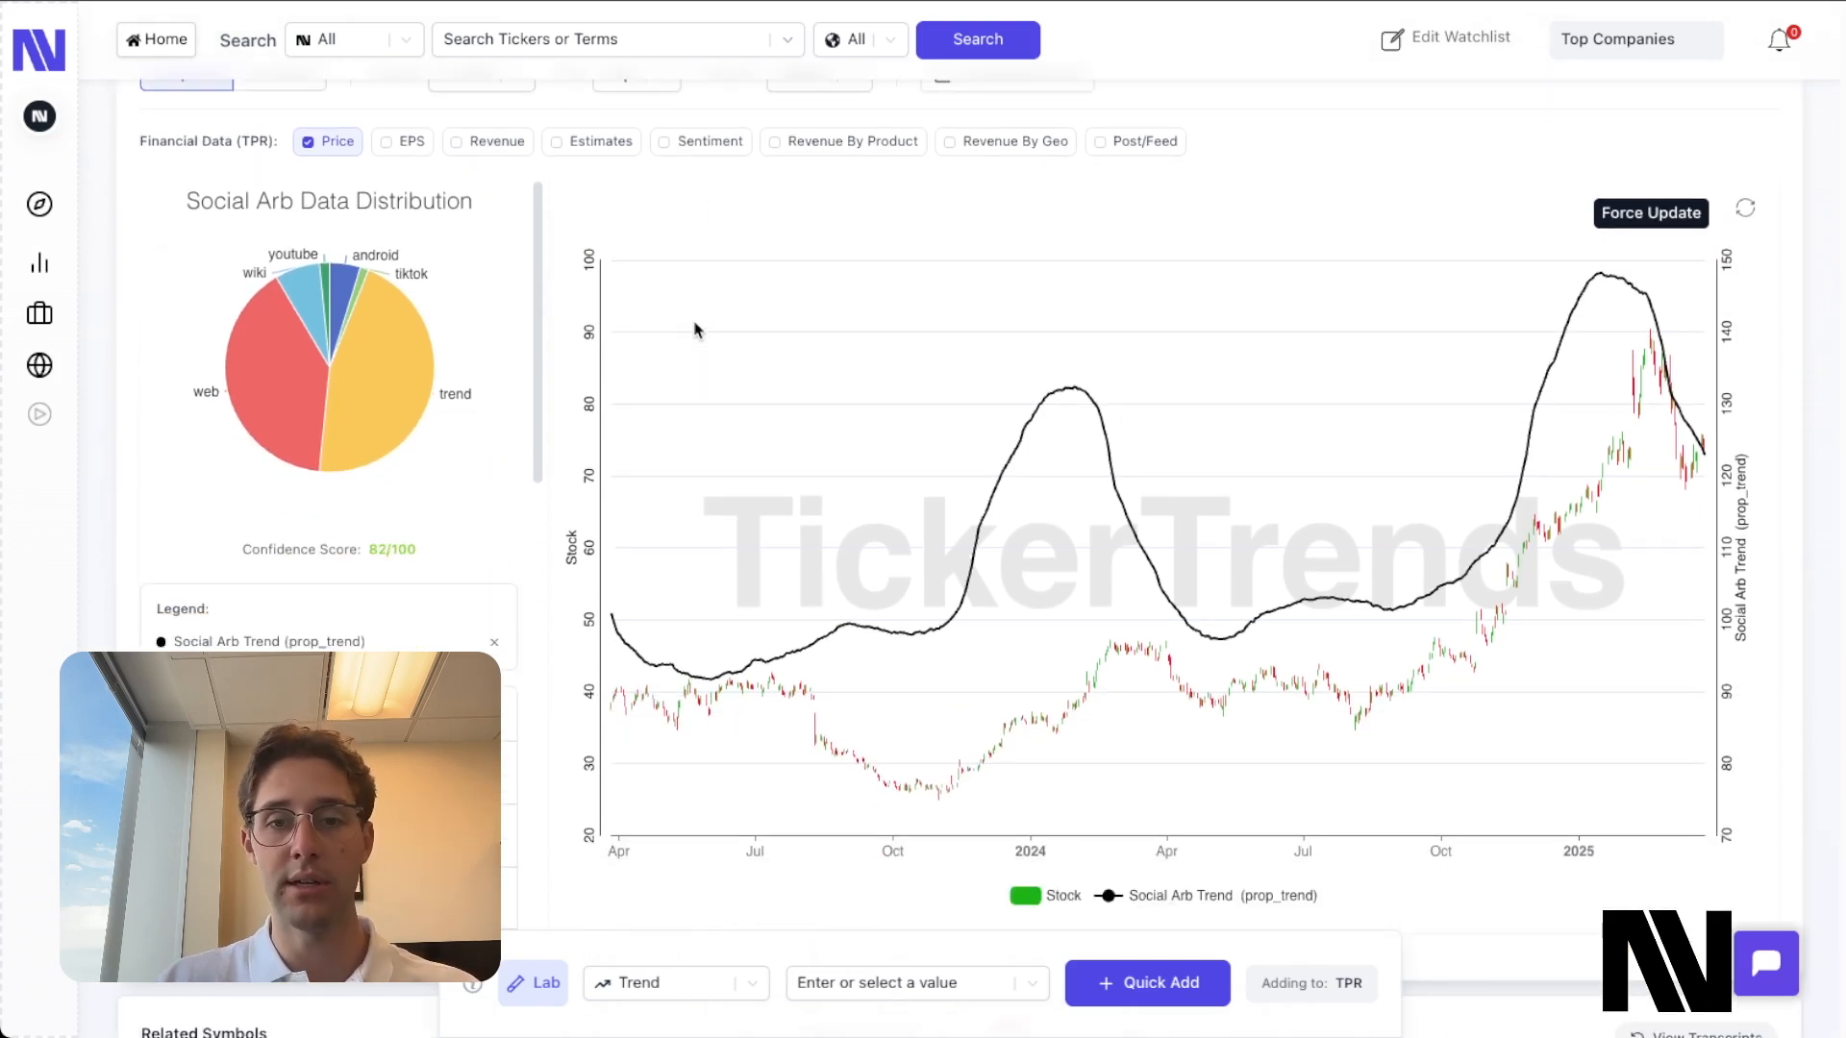
scroll(696, 329, down, 1)
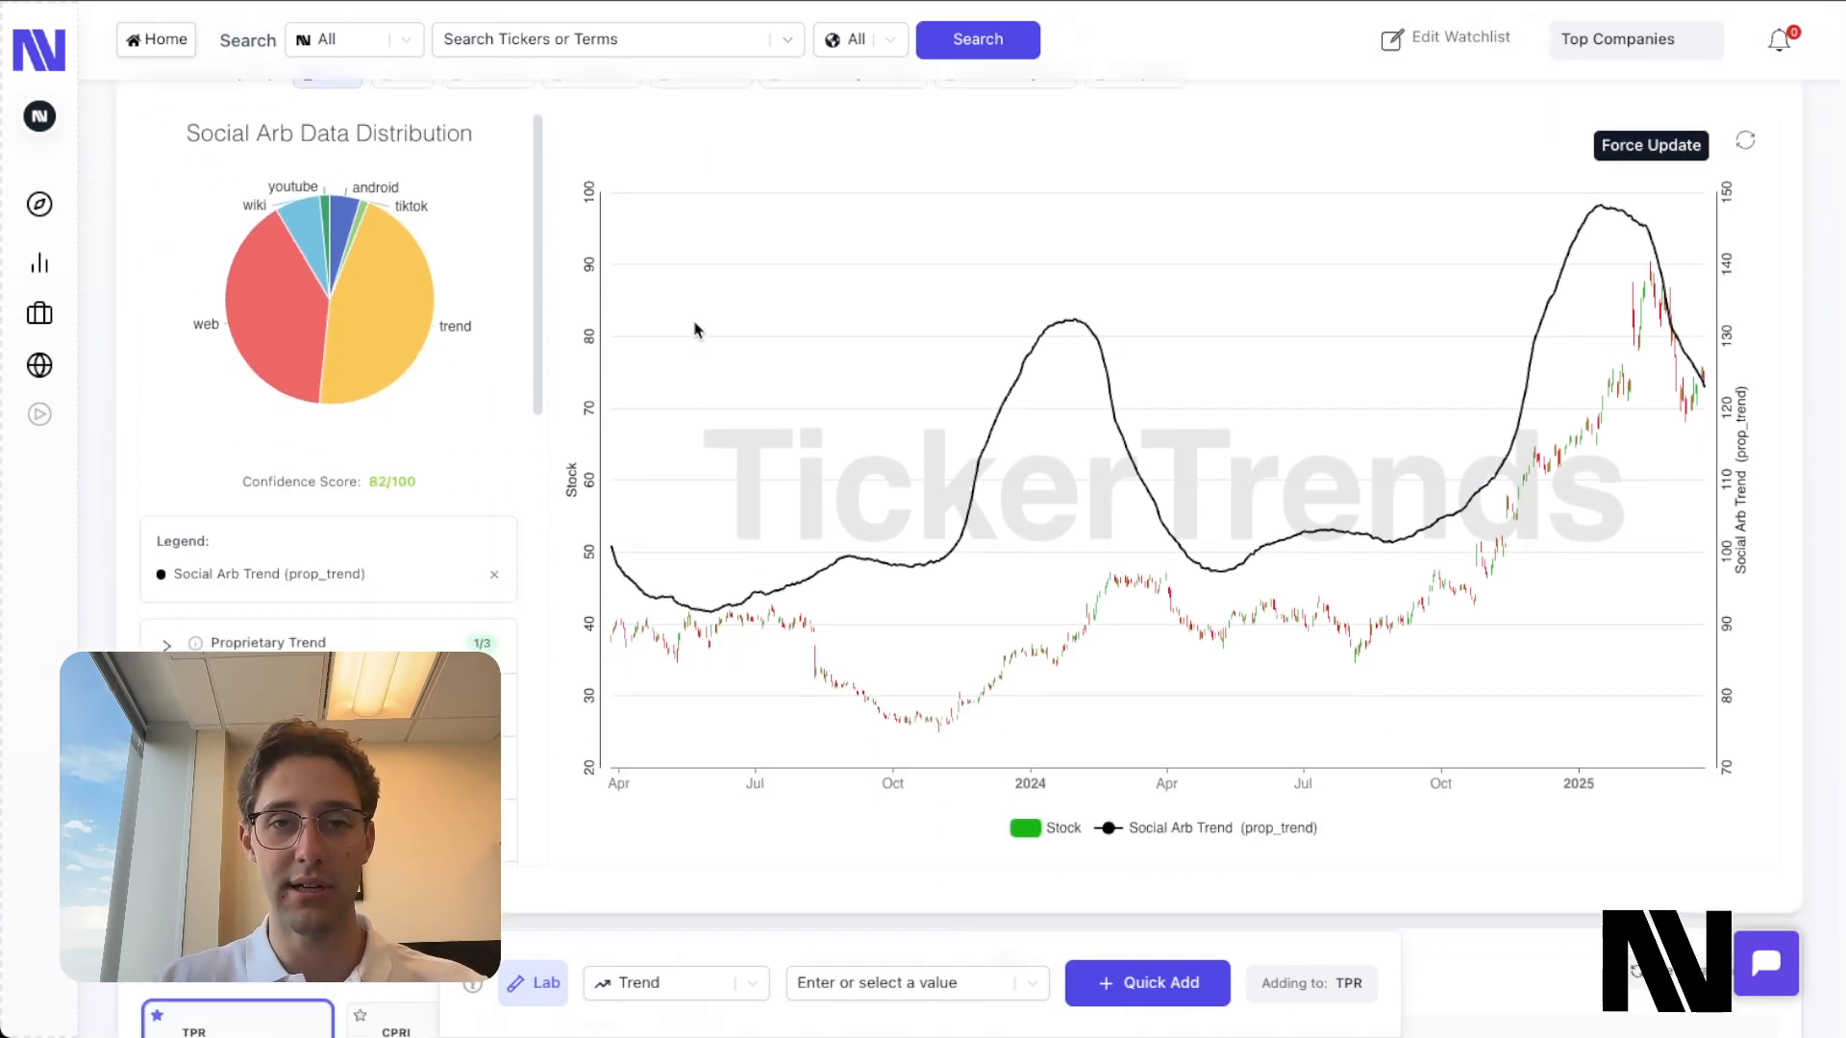
click(495, 573)
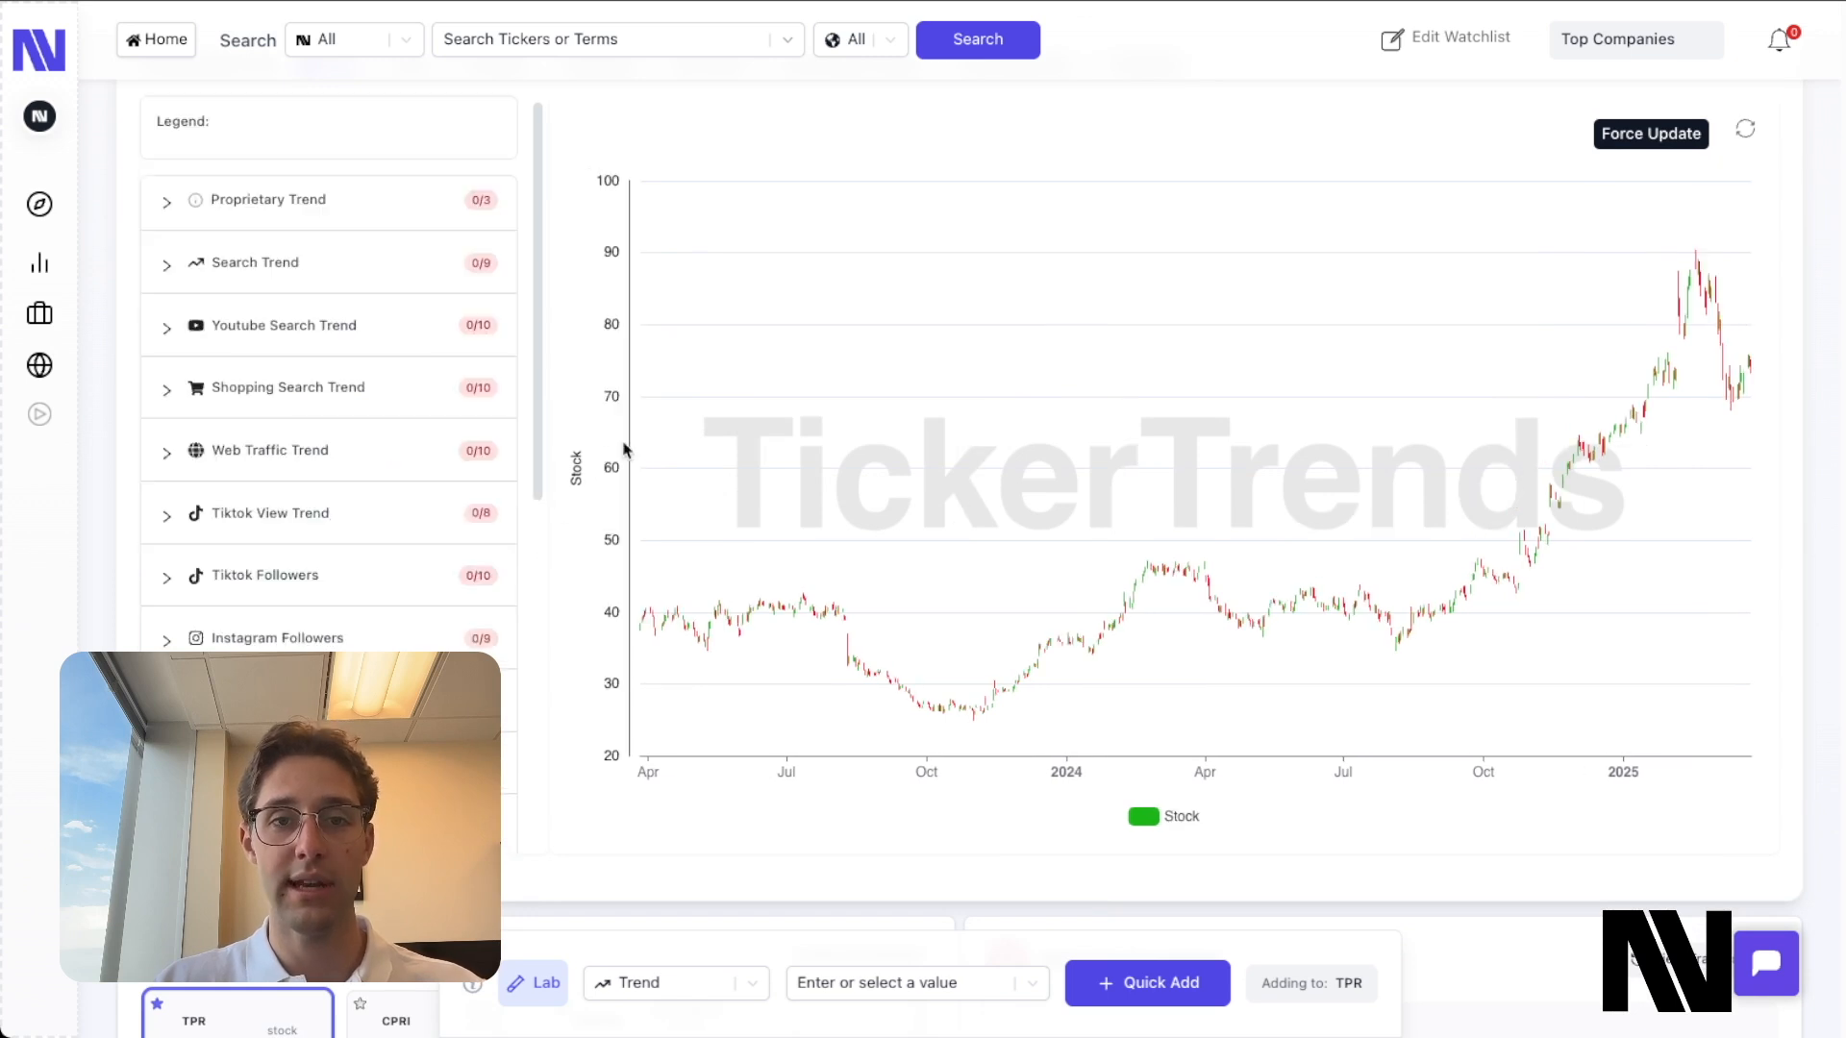
Expand the Search Trend group and add its Kate Spade series to the chart.
click(412, 257)
scroll(376, 398, down, 1)
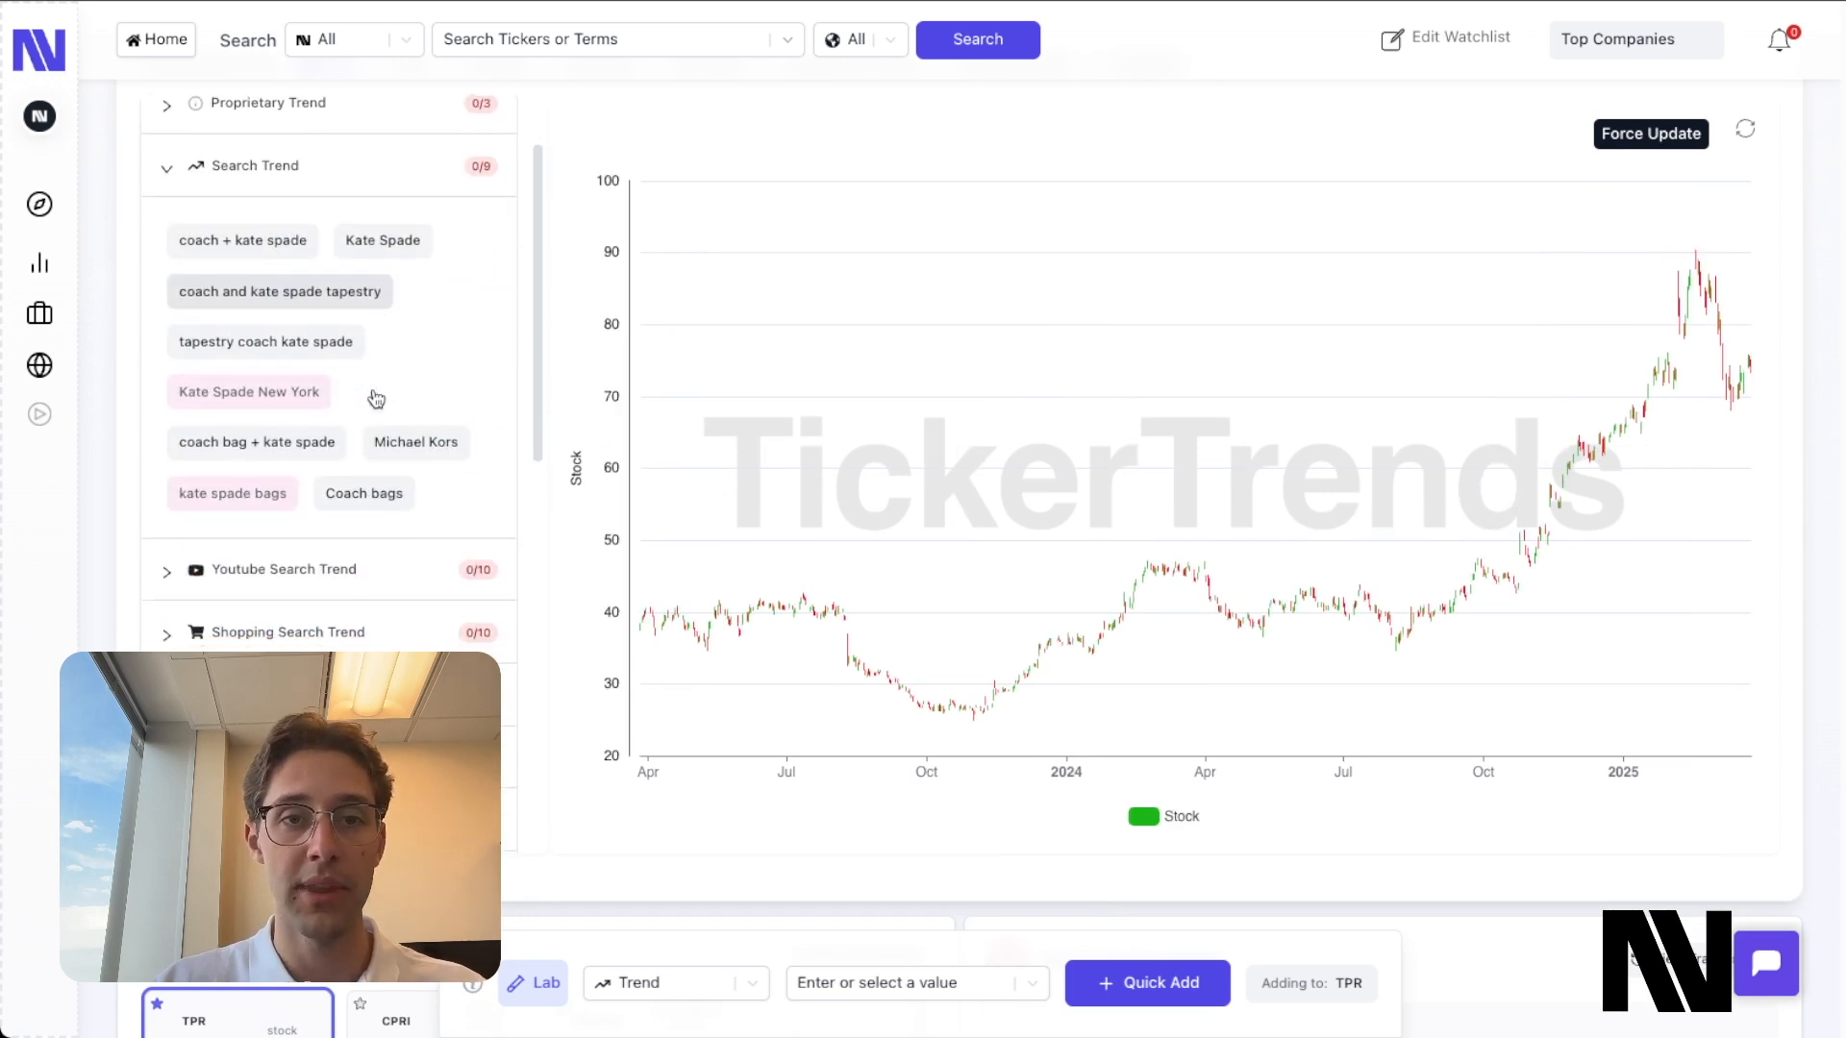
scroll(366, 495, up, 1)
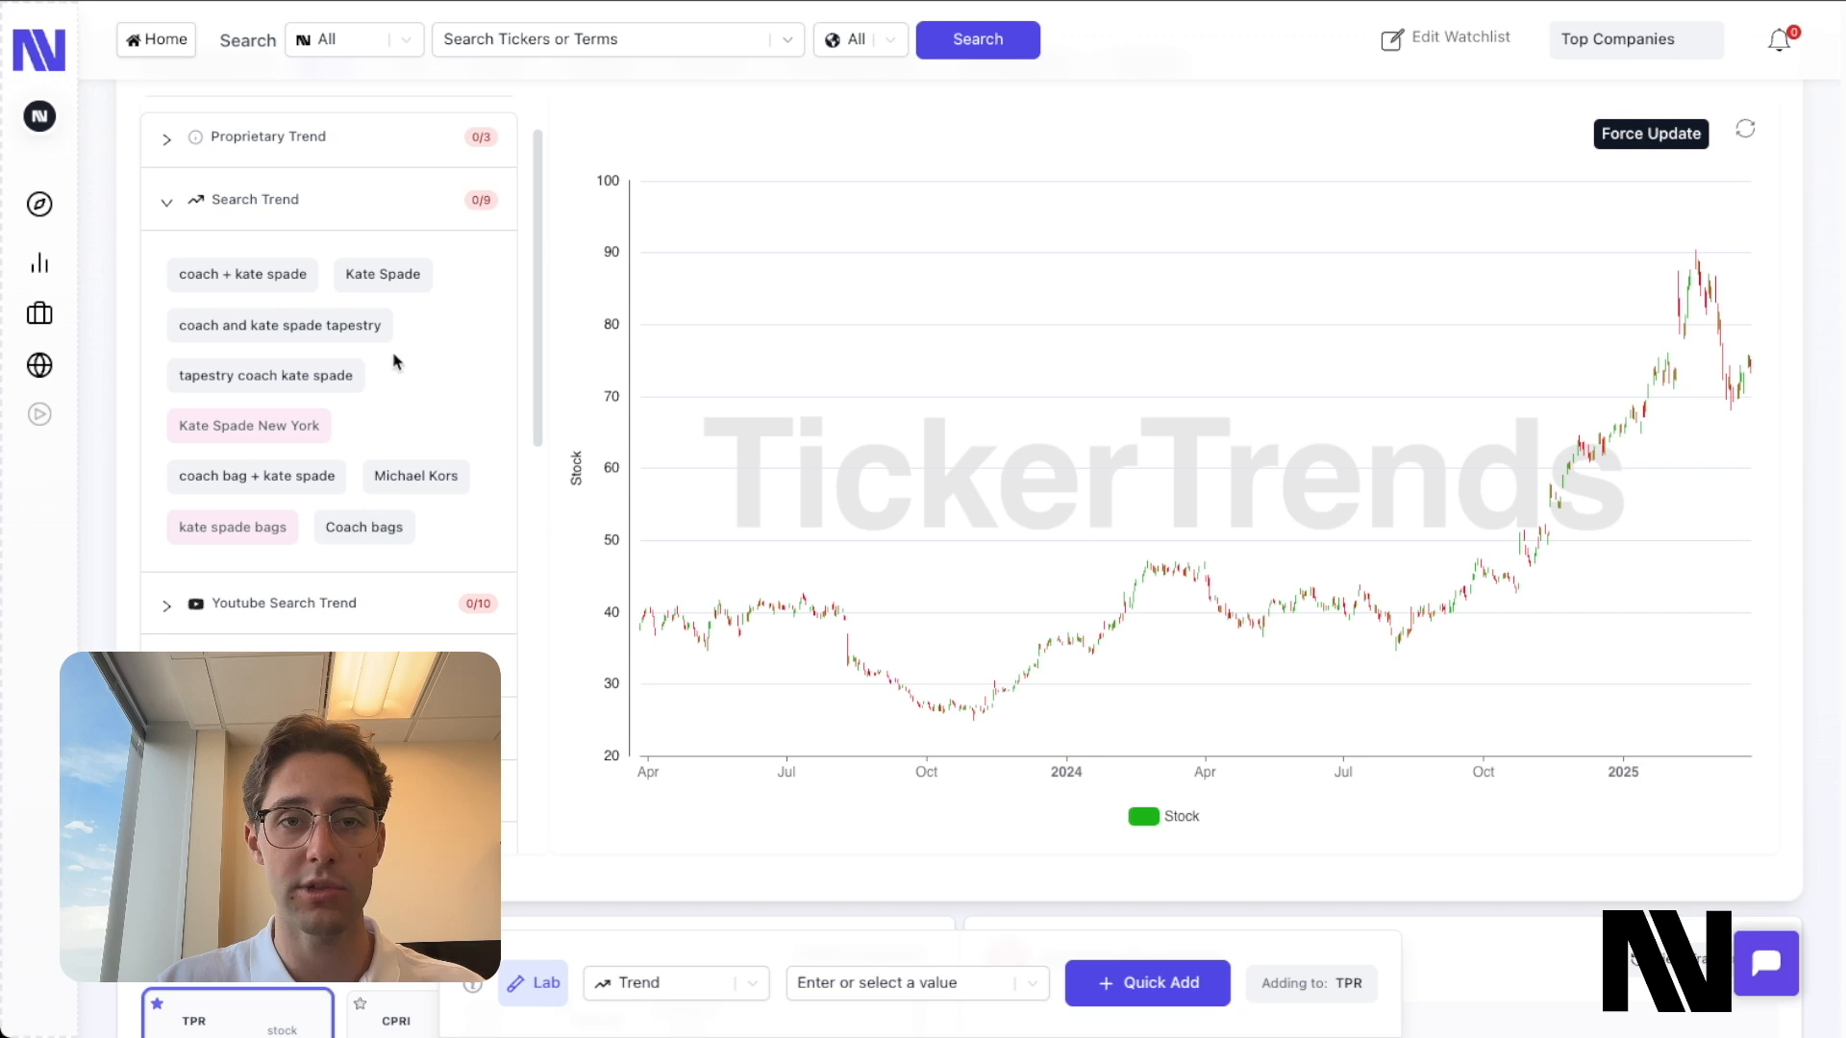
click(382, 274)
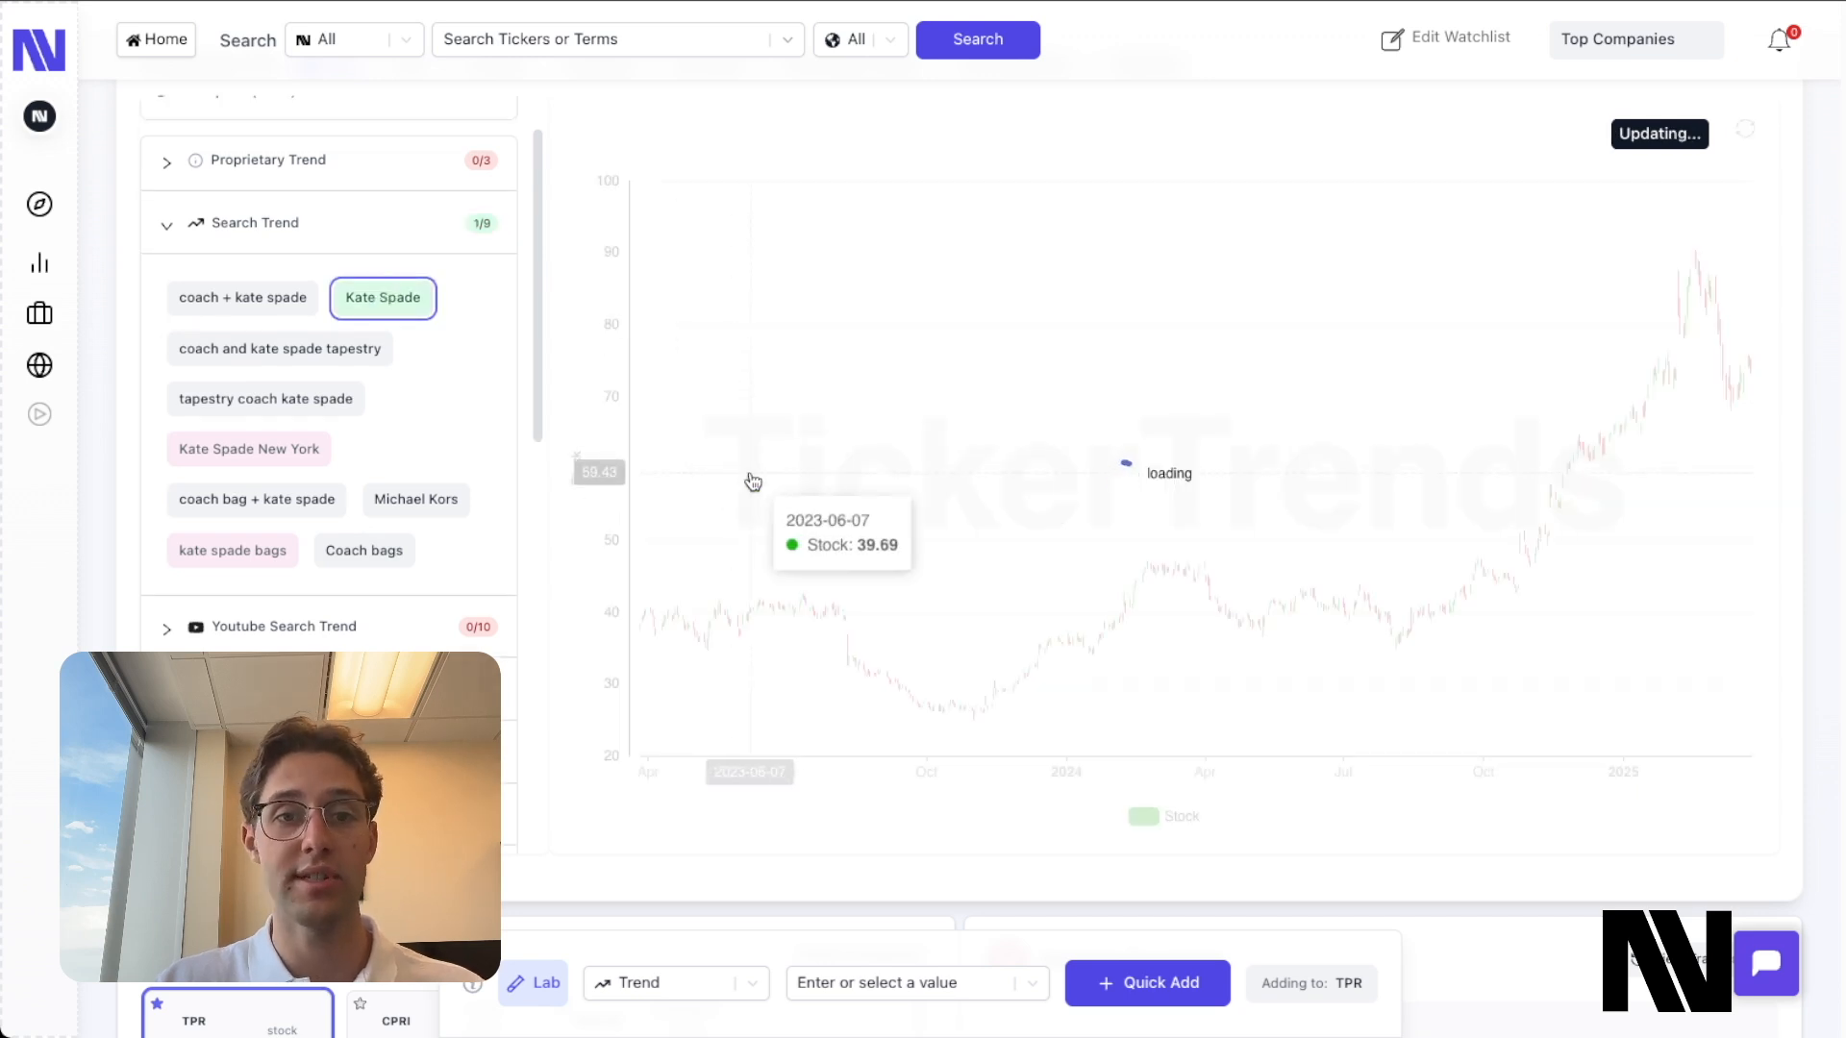
Set the chart period to All PERIODS and hide the stock price so only the Kate Spade trend is plotted.
scroll(751, 480, up, 1)
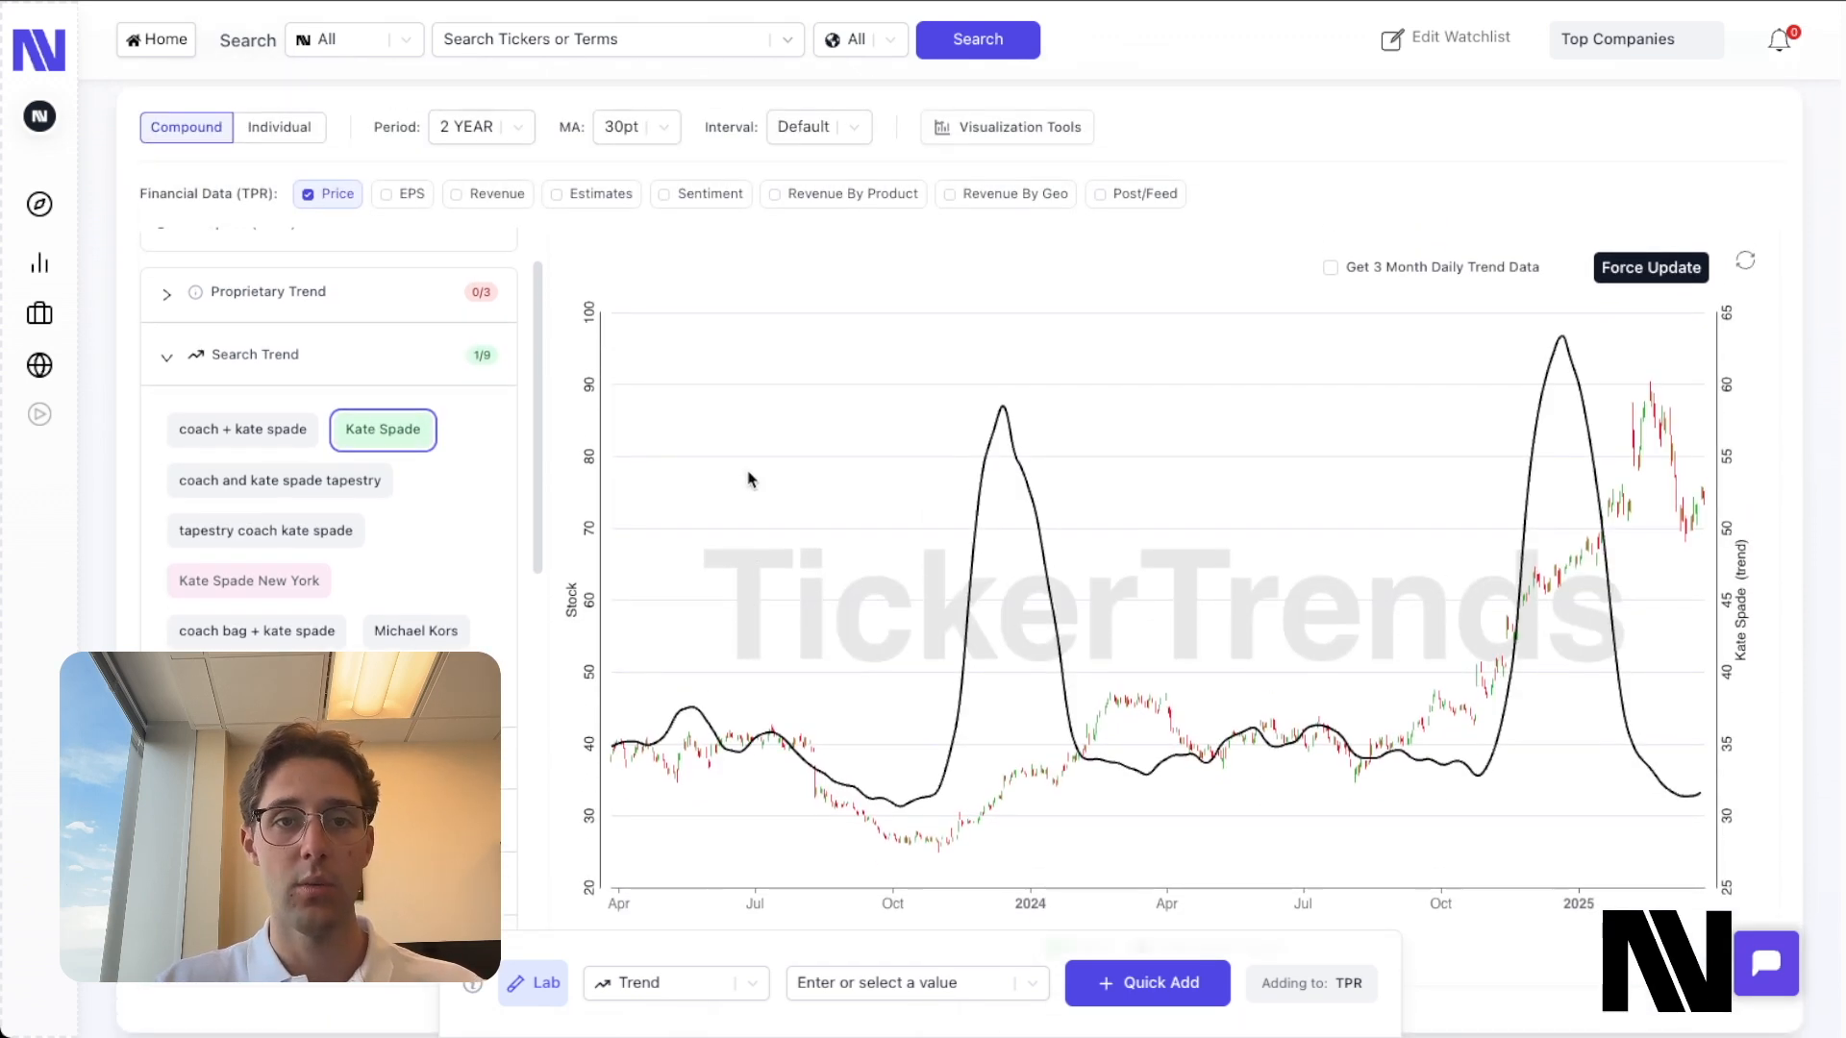
click(500, 128)
click(508, 308)
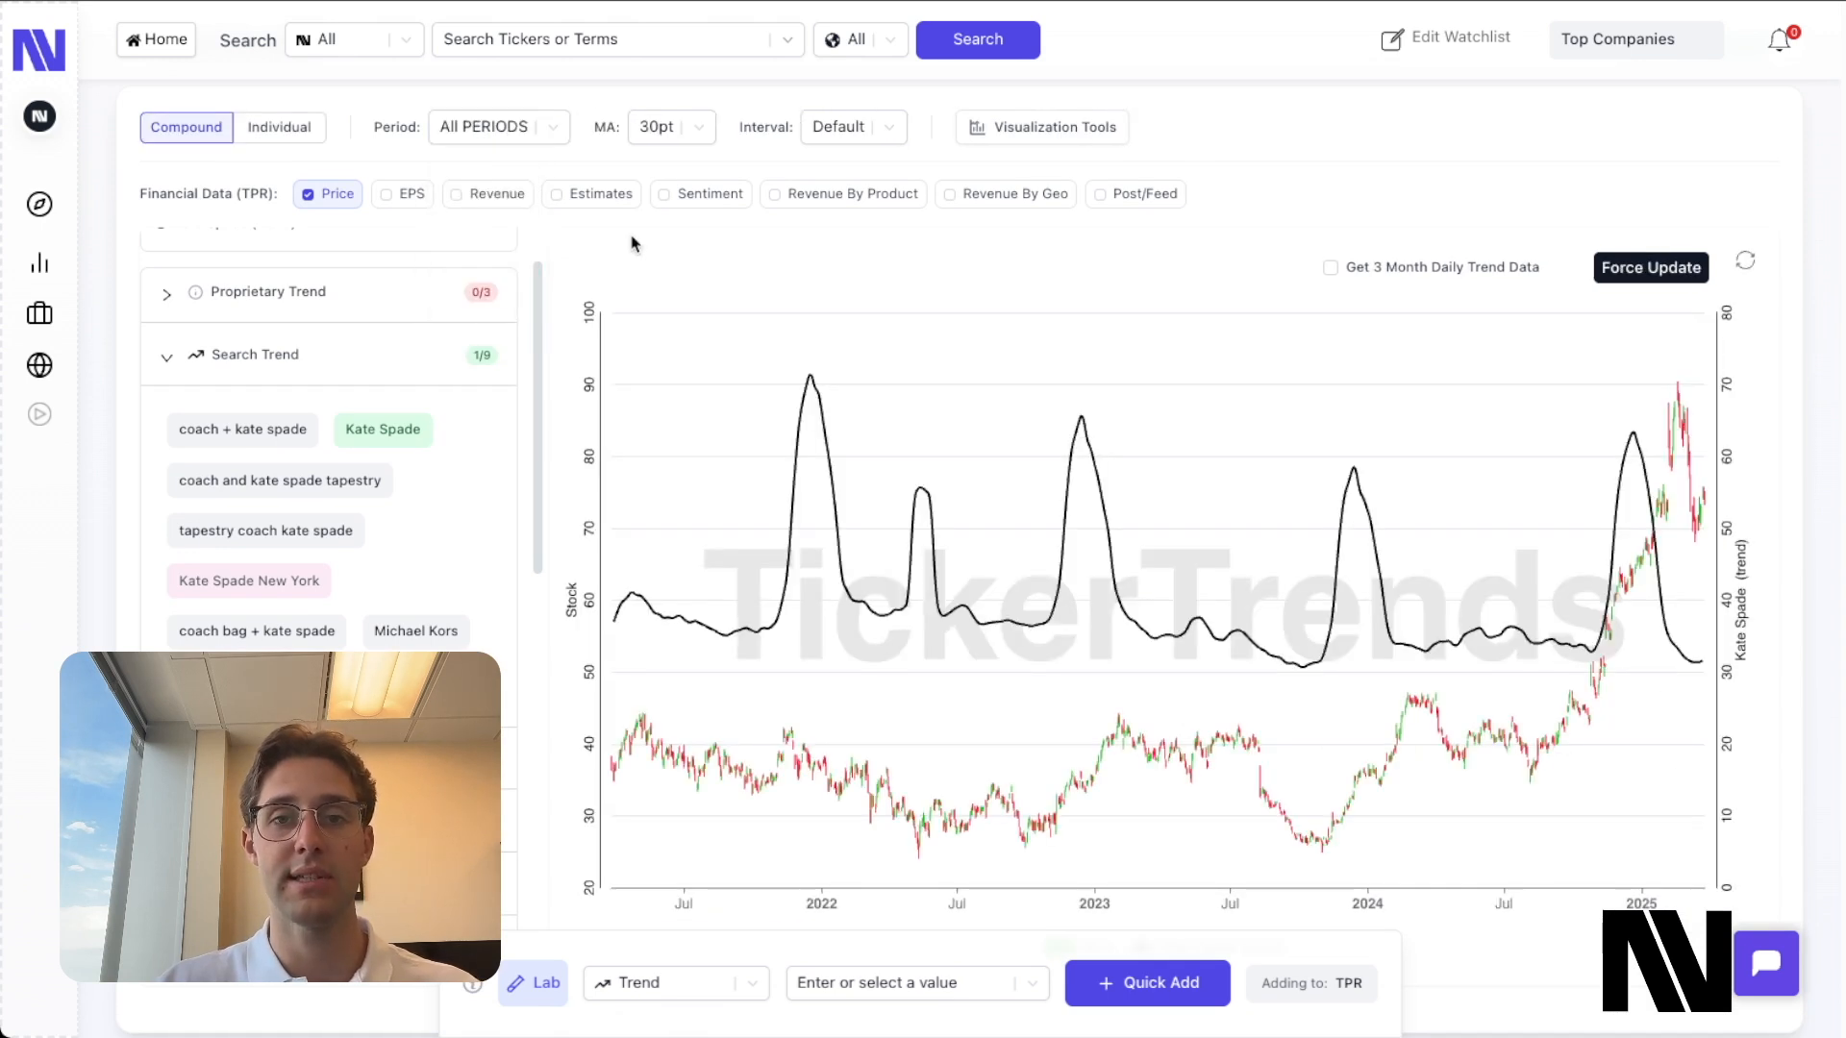
click(351, 204)
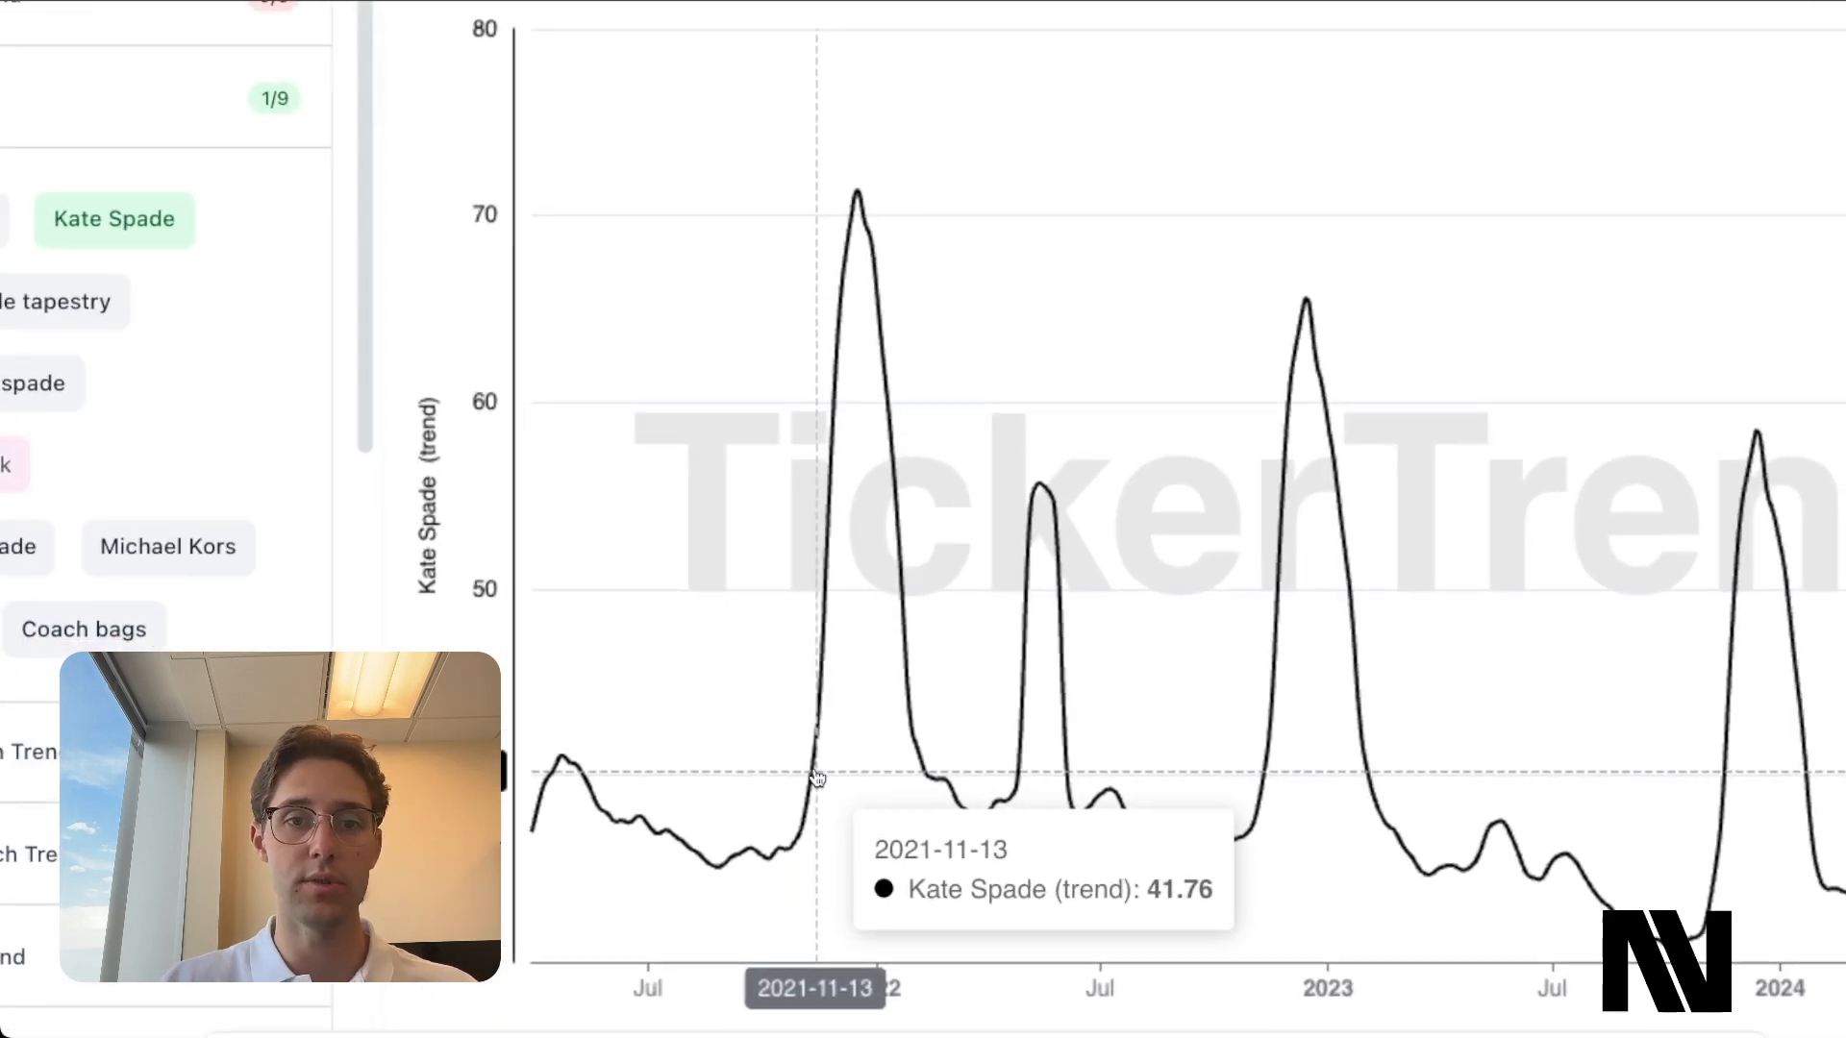
scroll(817, 777, down, 1)
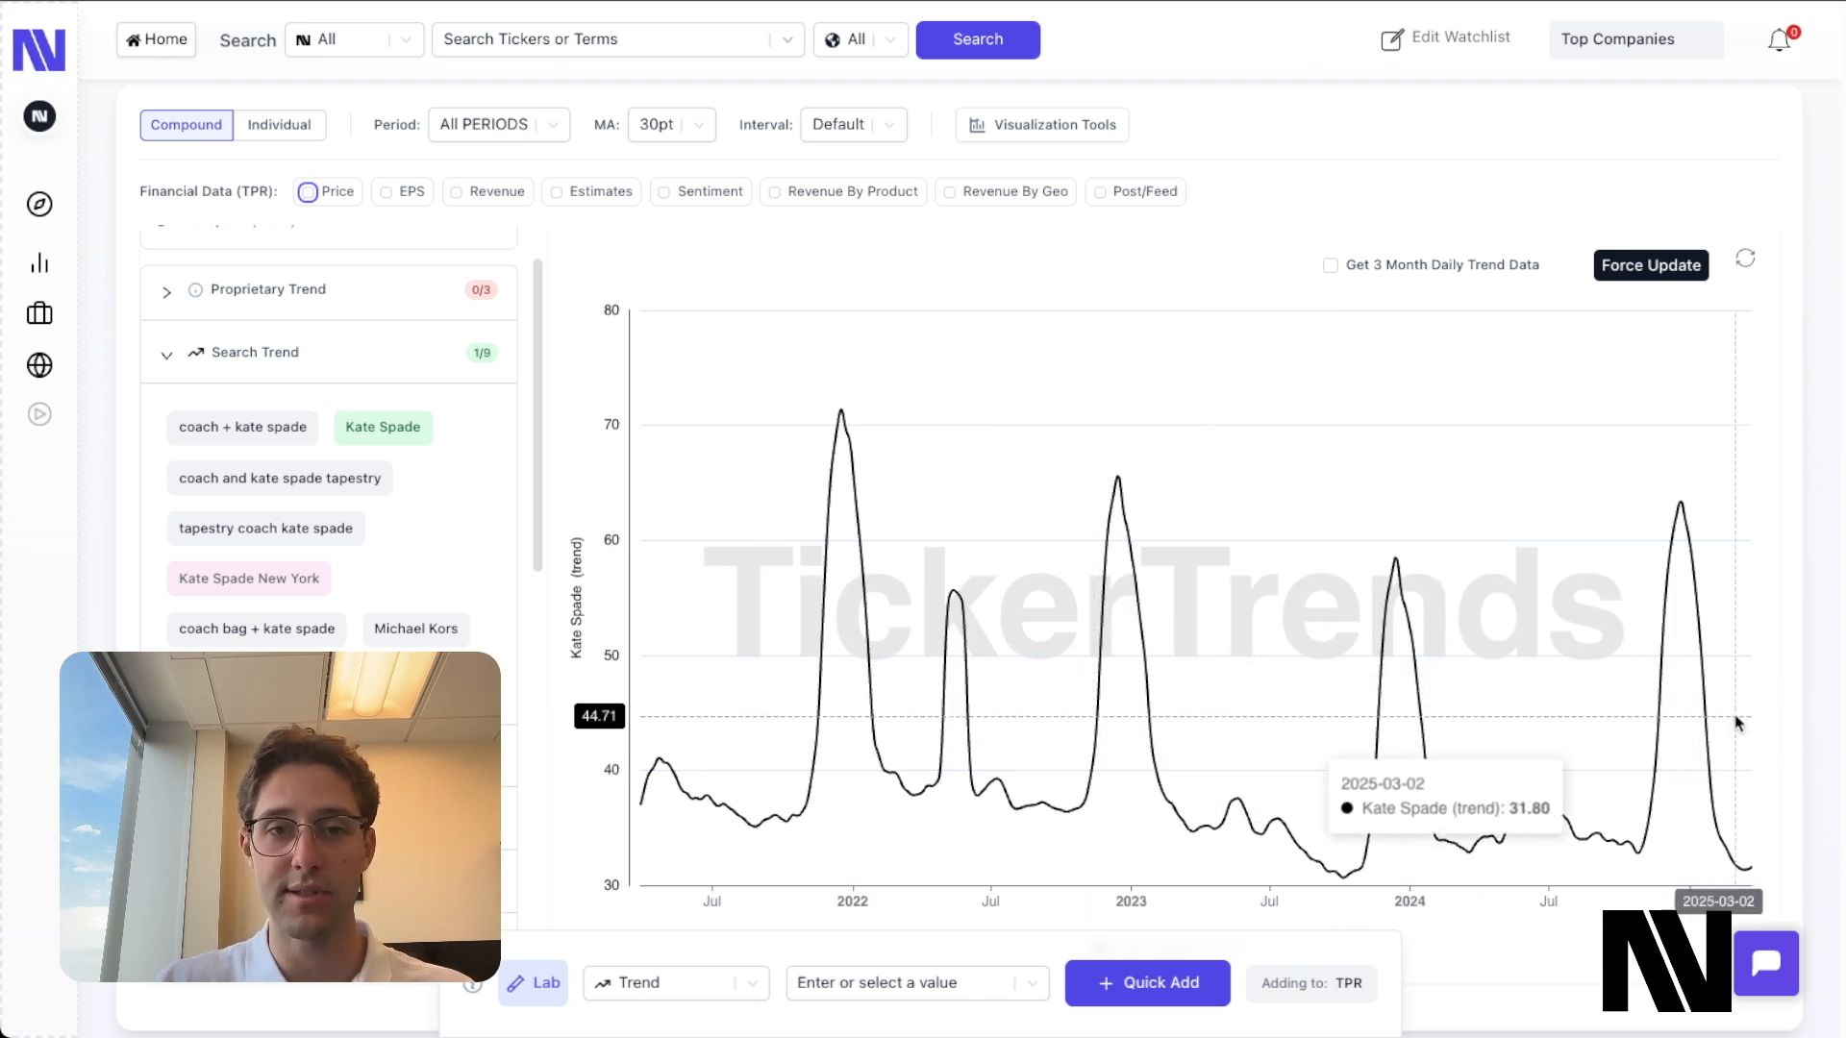
Apply the YOY visualization to the Kate Spade trend, and switch it off again.
click(1038, 131)
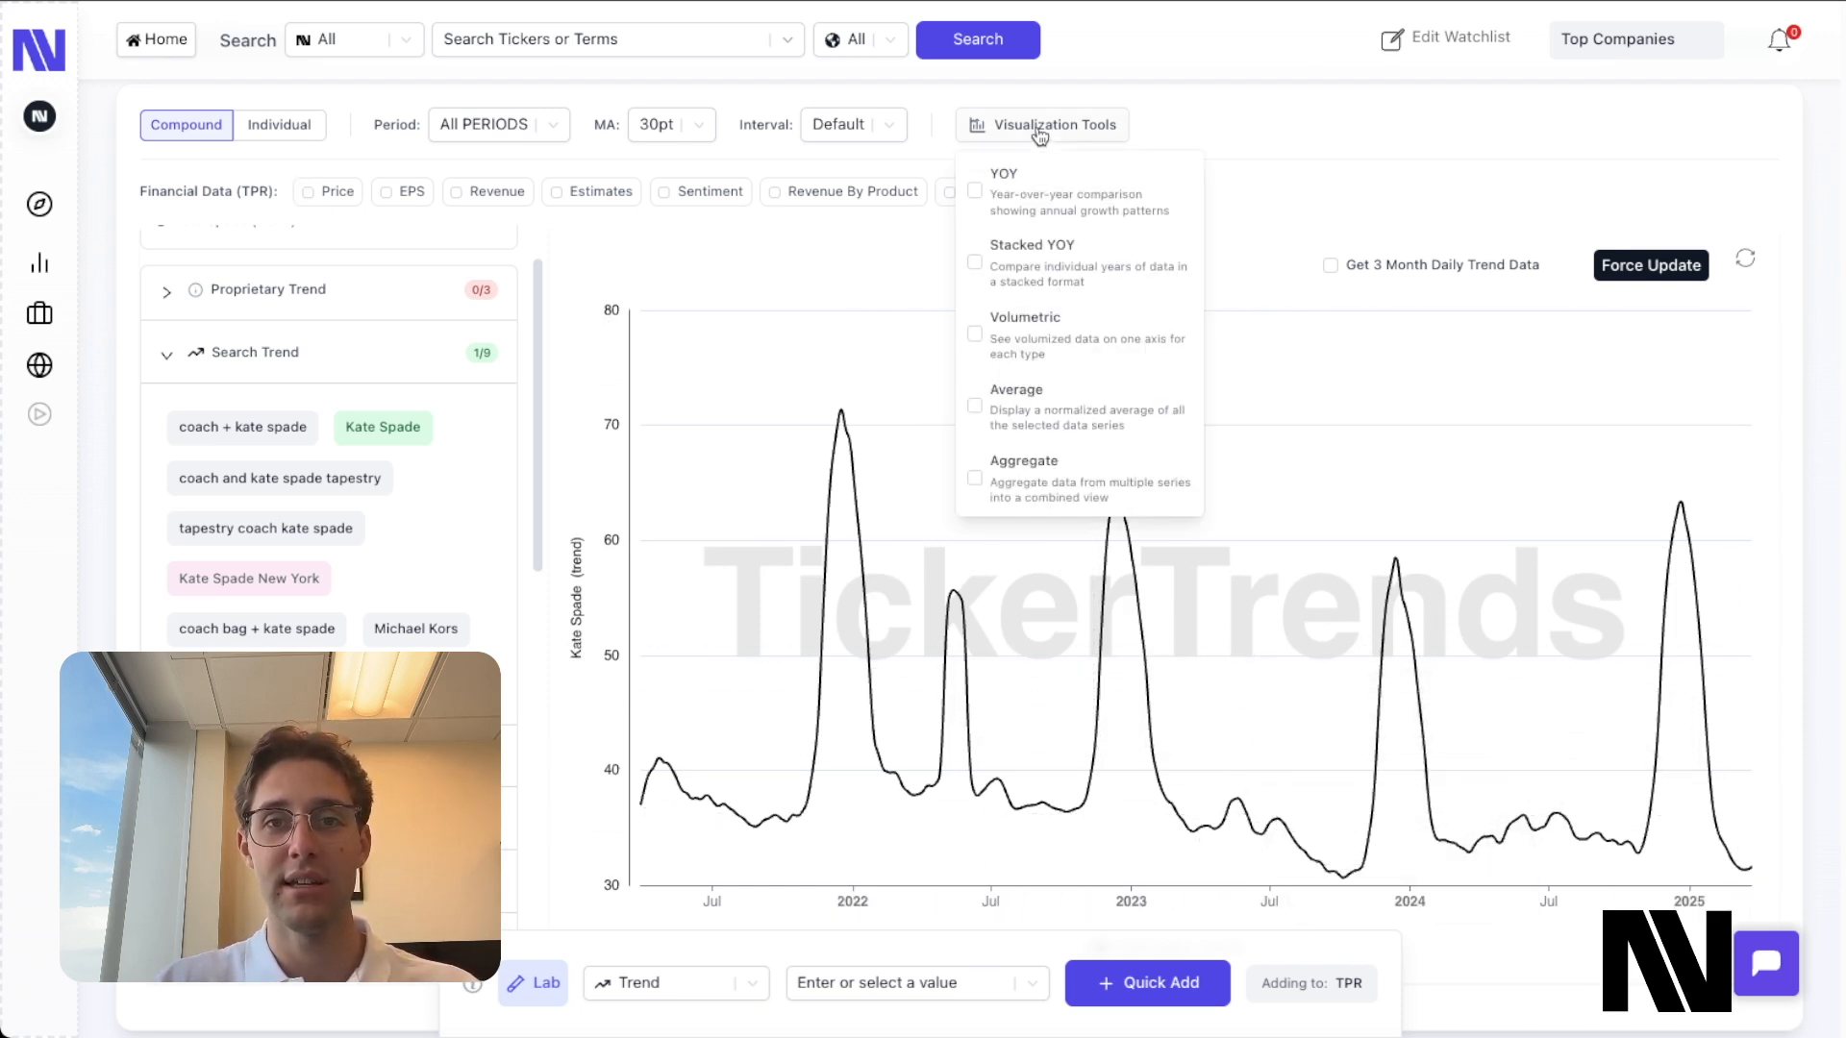
click(992, 198)
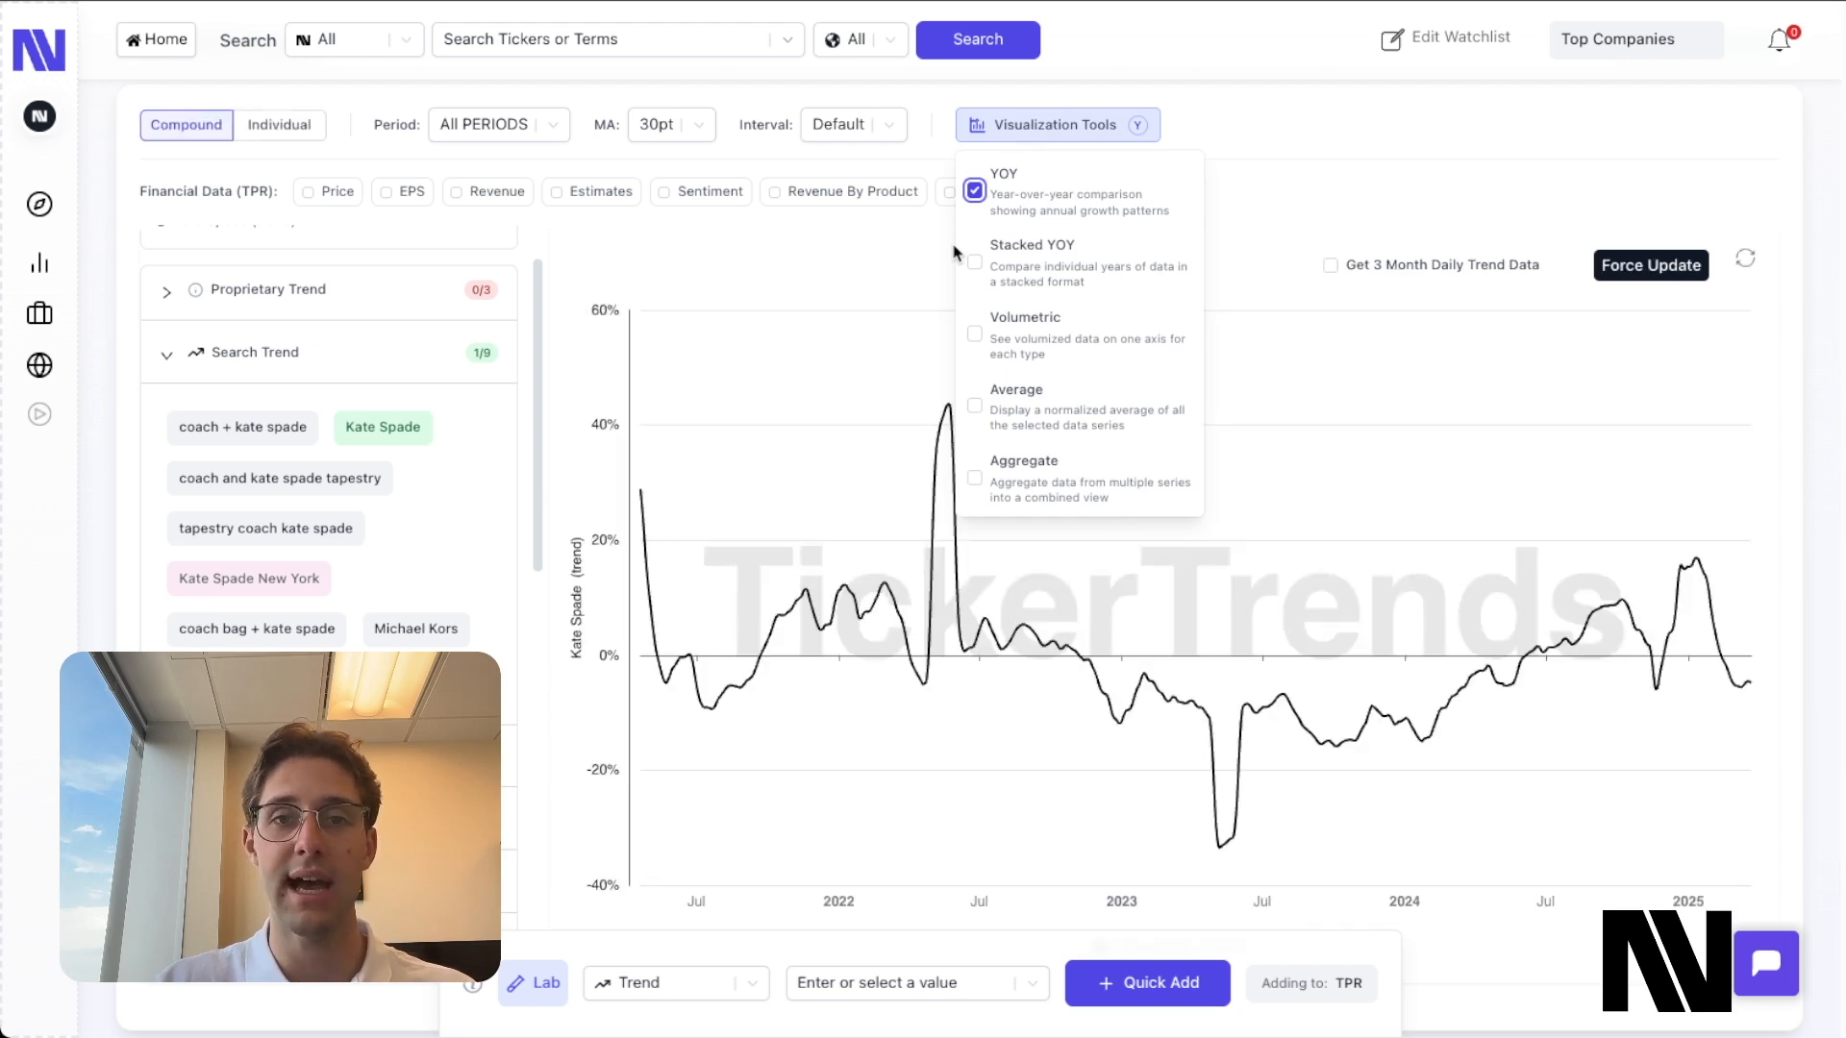
click(1012, 217)
click(1214, 138)
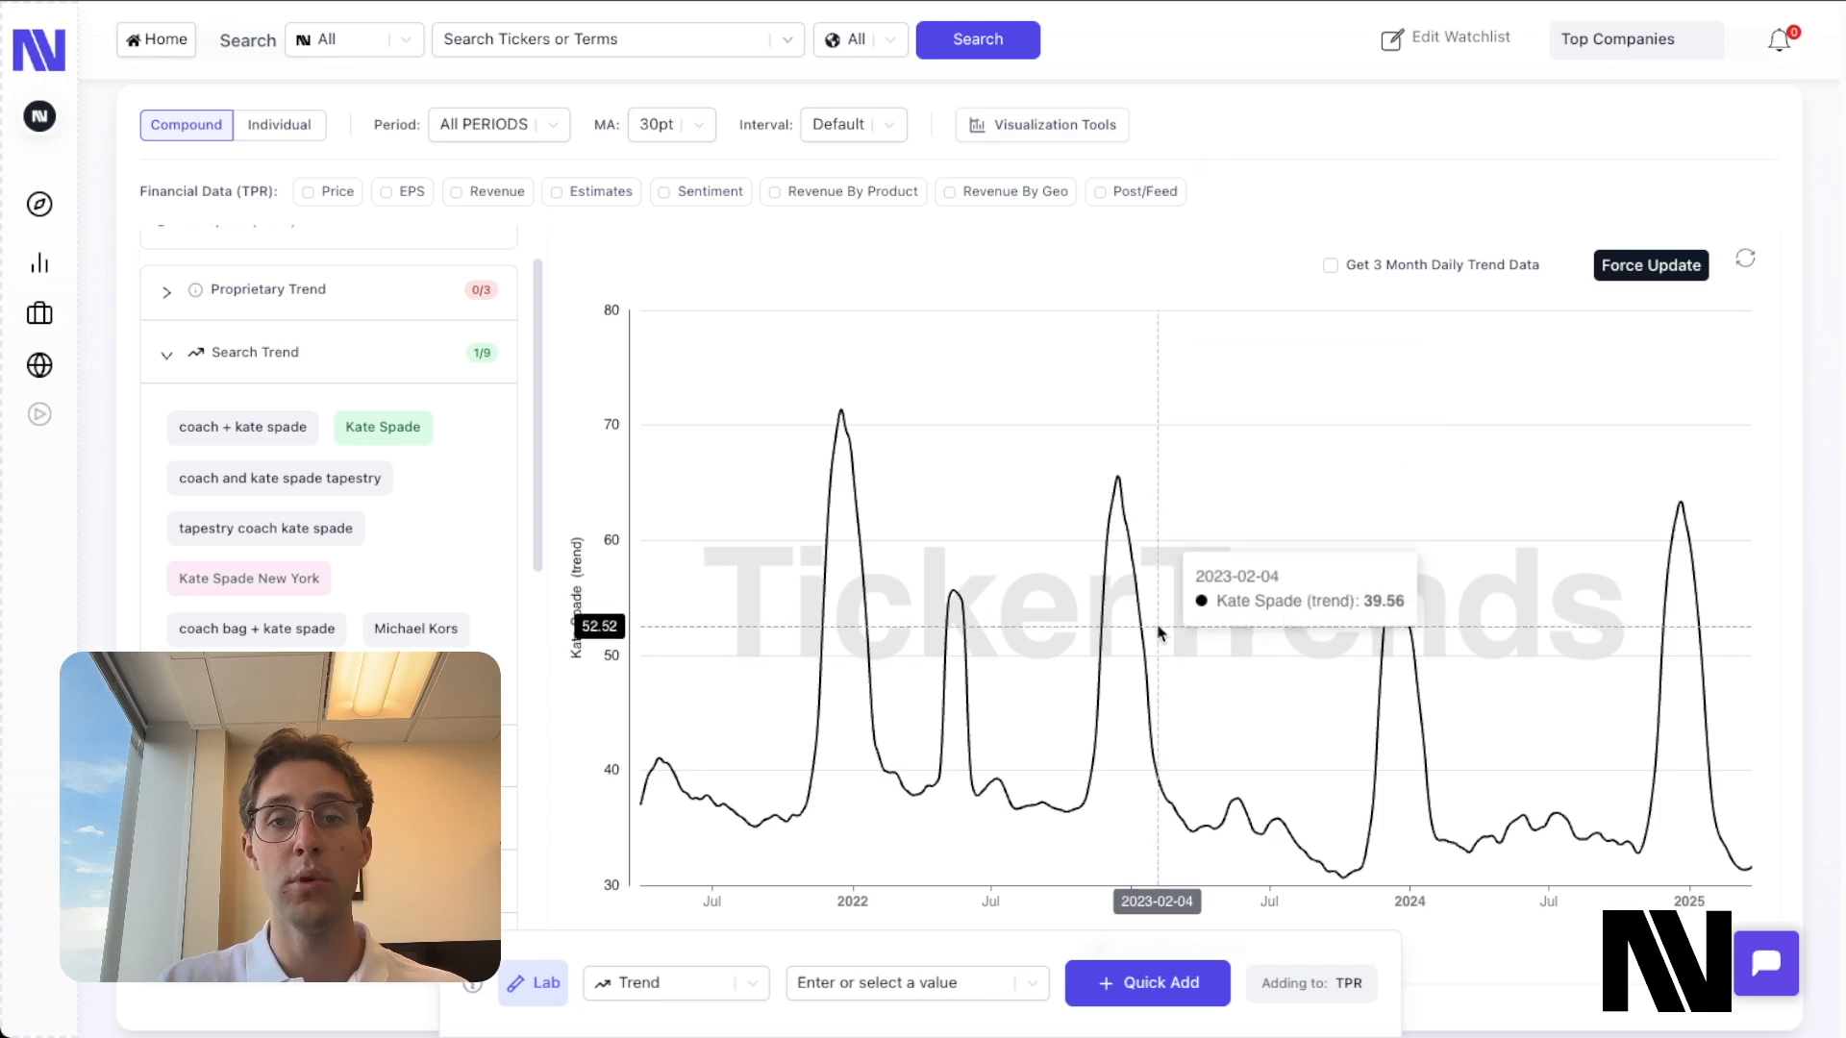
Collapse the Search Trend group and open the Trend Lab chat over the chart.
scroll(1160, 632, down, 1)
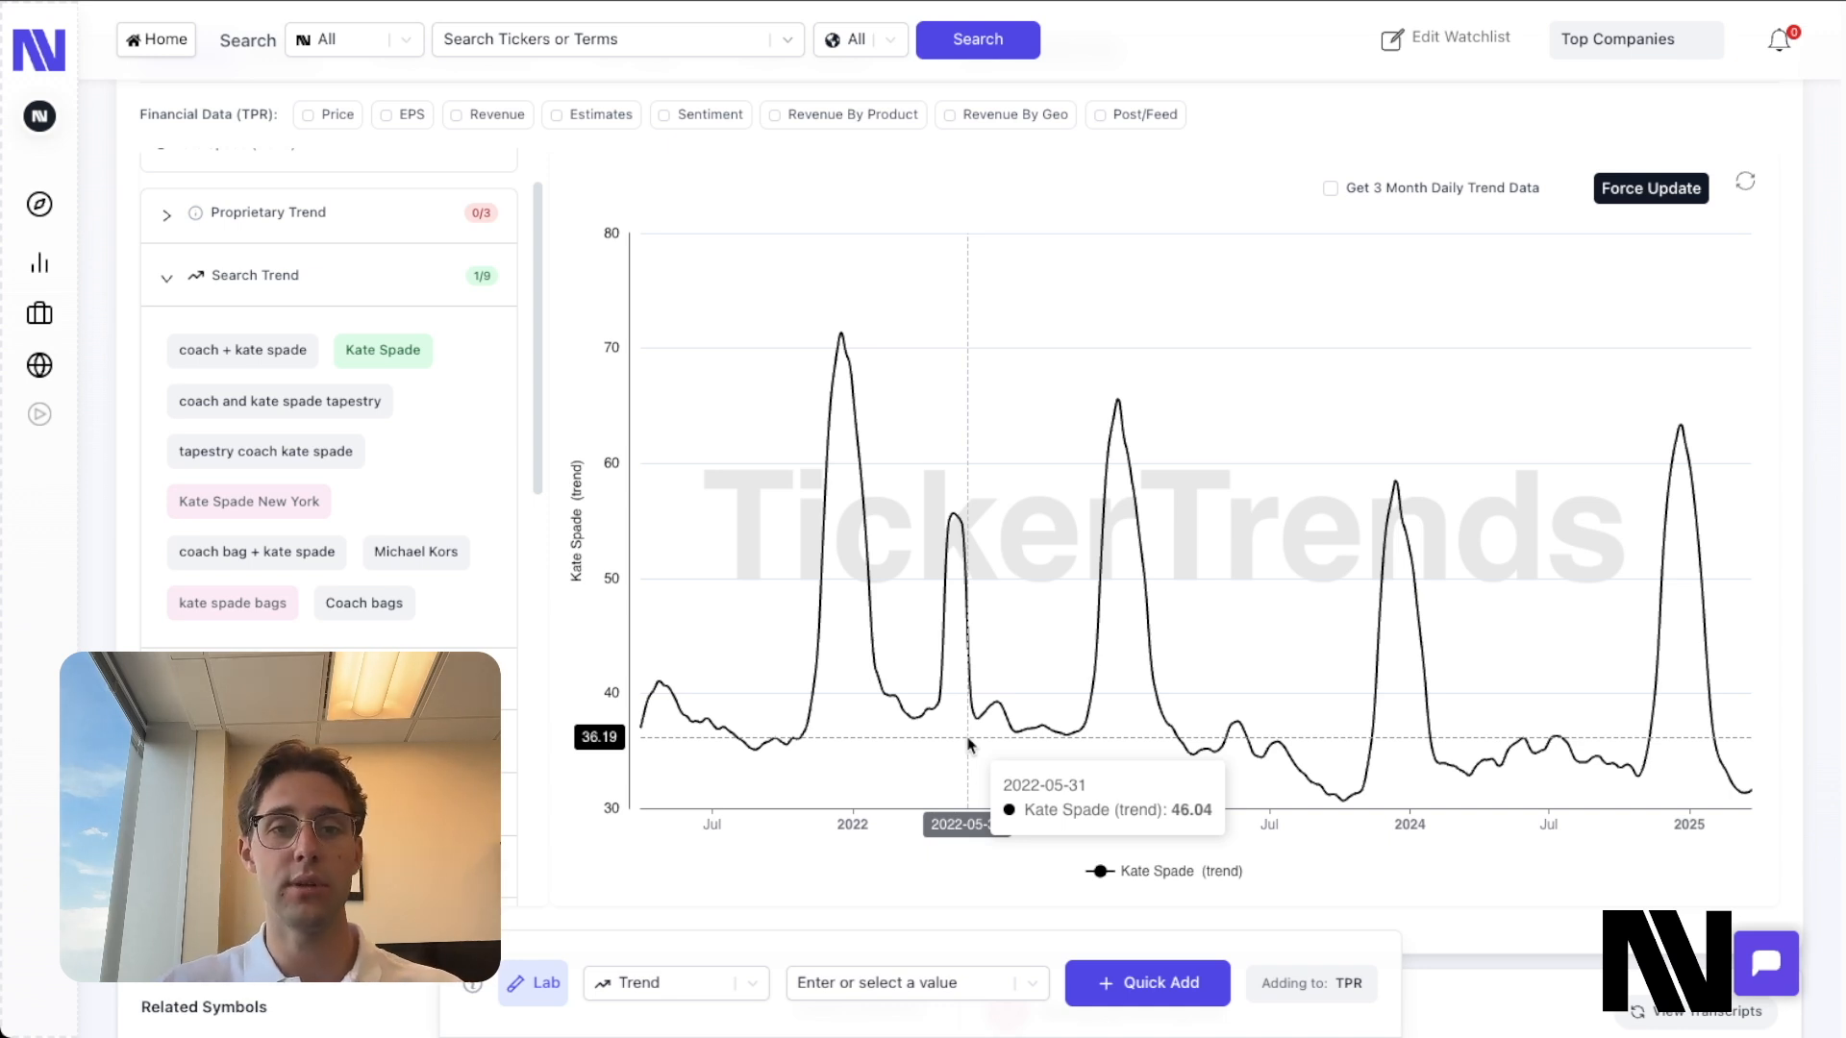
scroll(676, 670, up, 1)
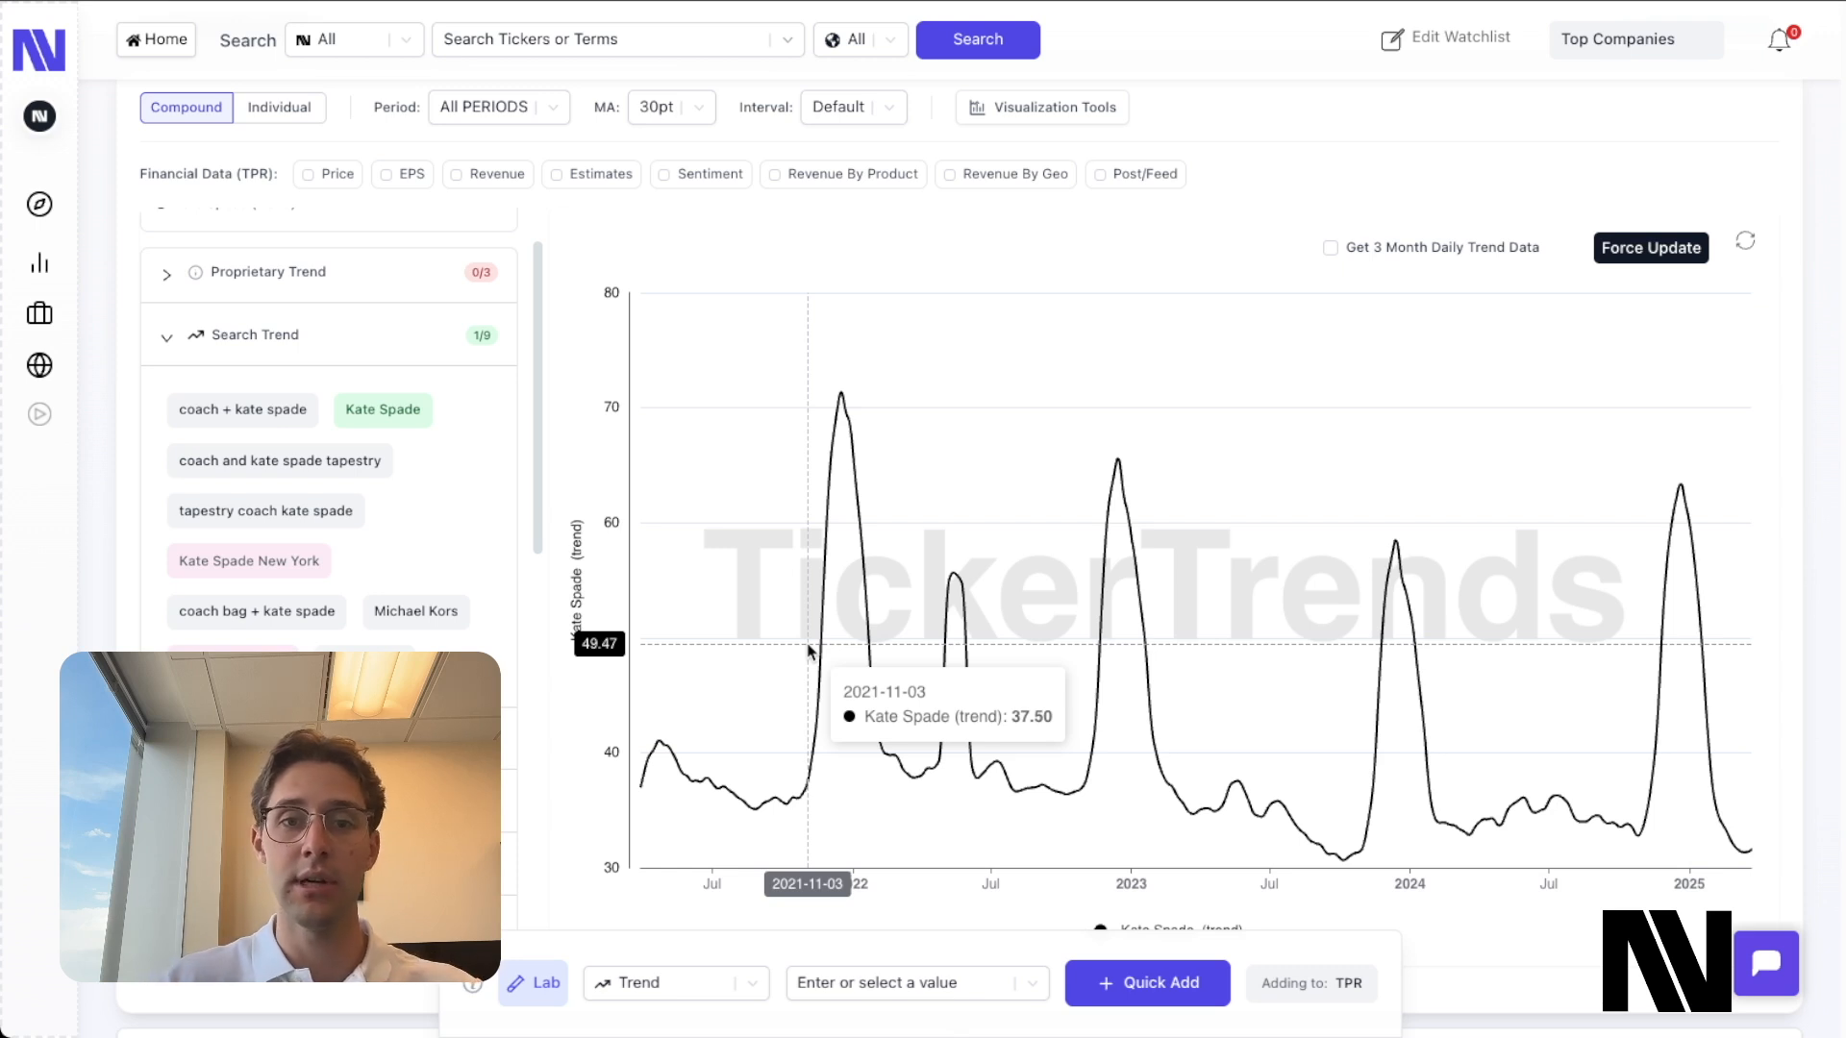
click(496, 358)
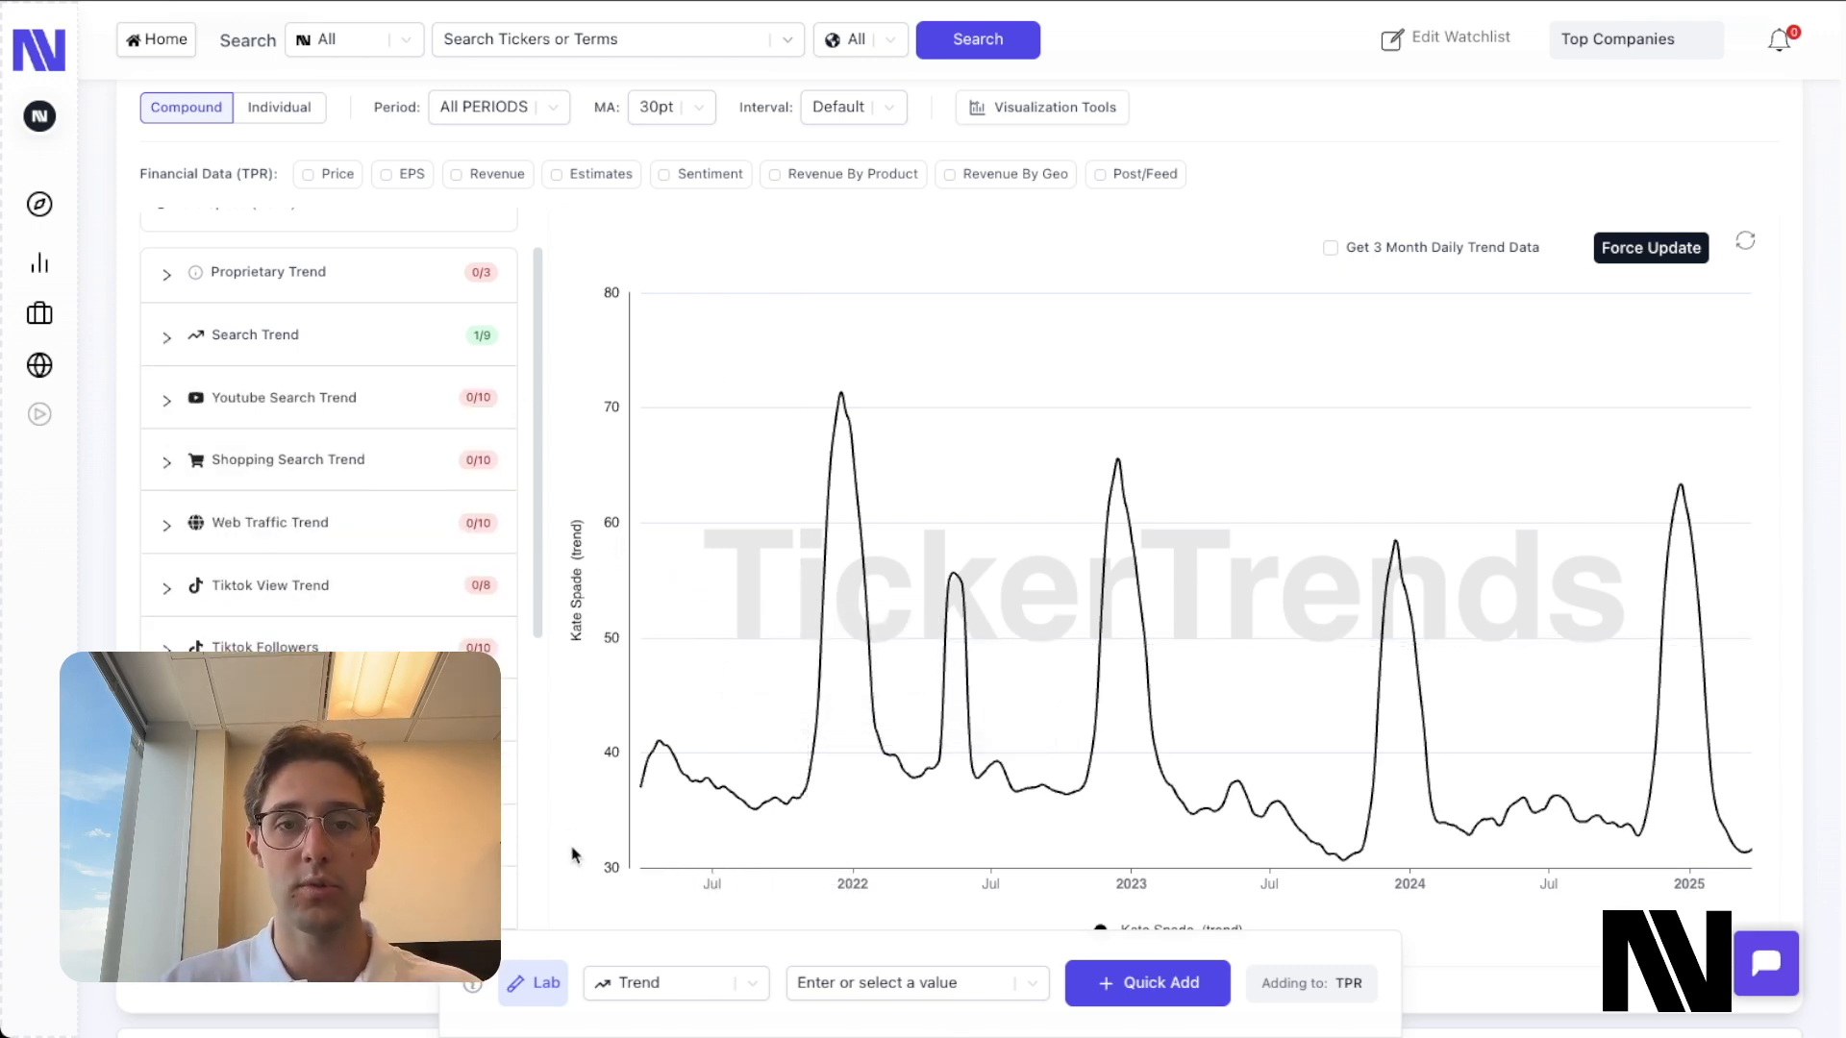
click(540, 985)
drag(563, 425, 1539, 288)
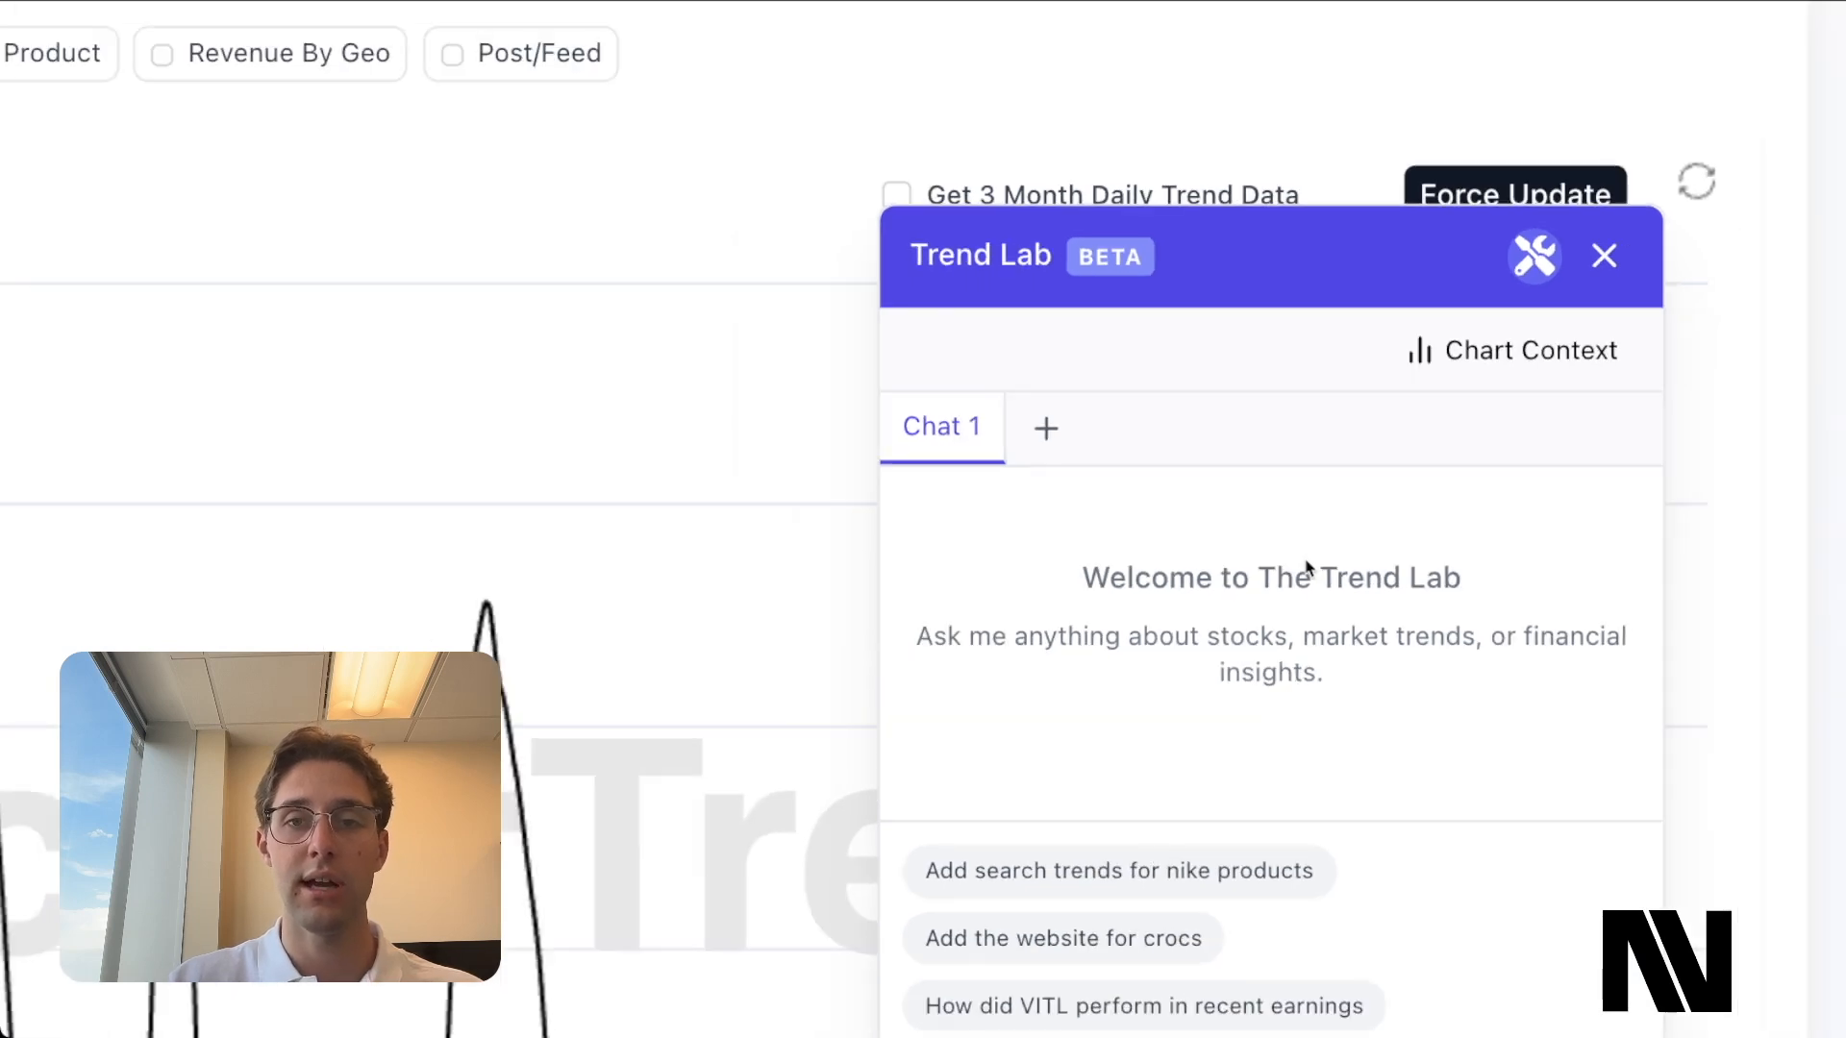
Move the Trend Lab chat off the chart and over the list of trend groups.
mouse_move(1523, 365)
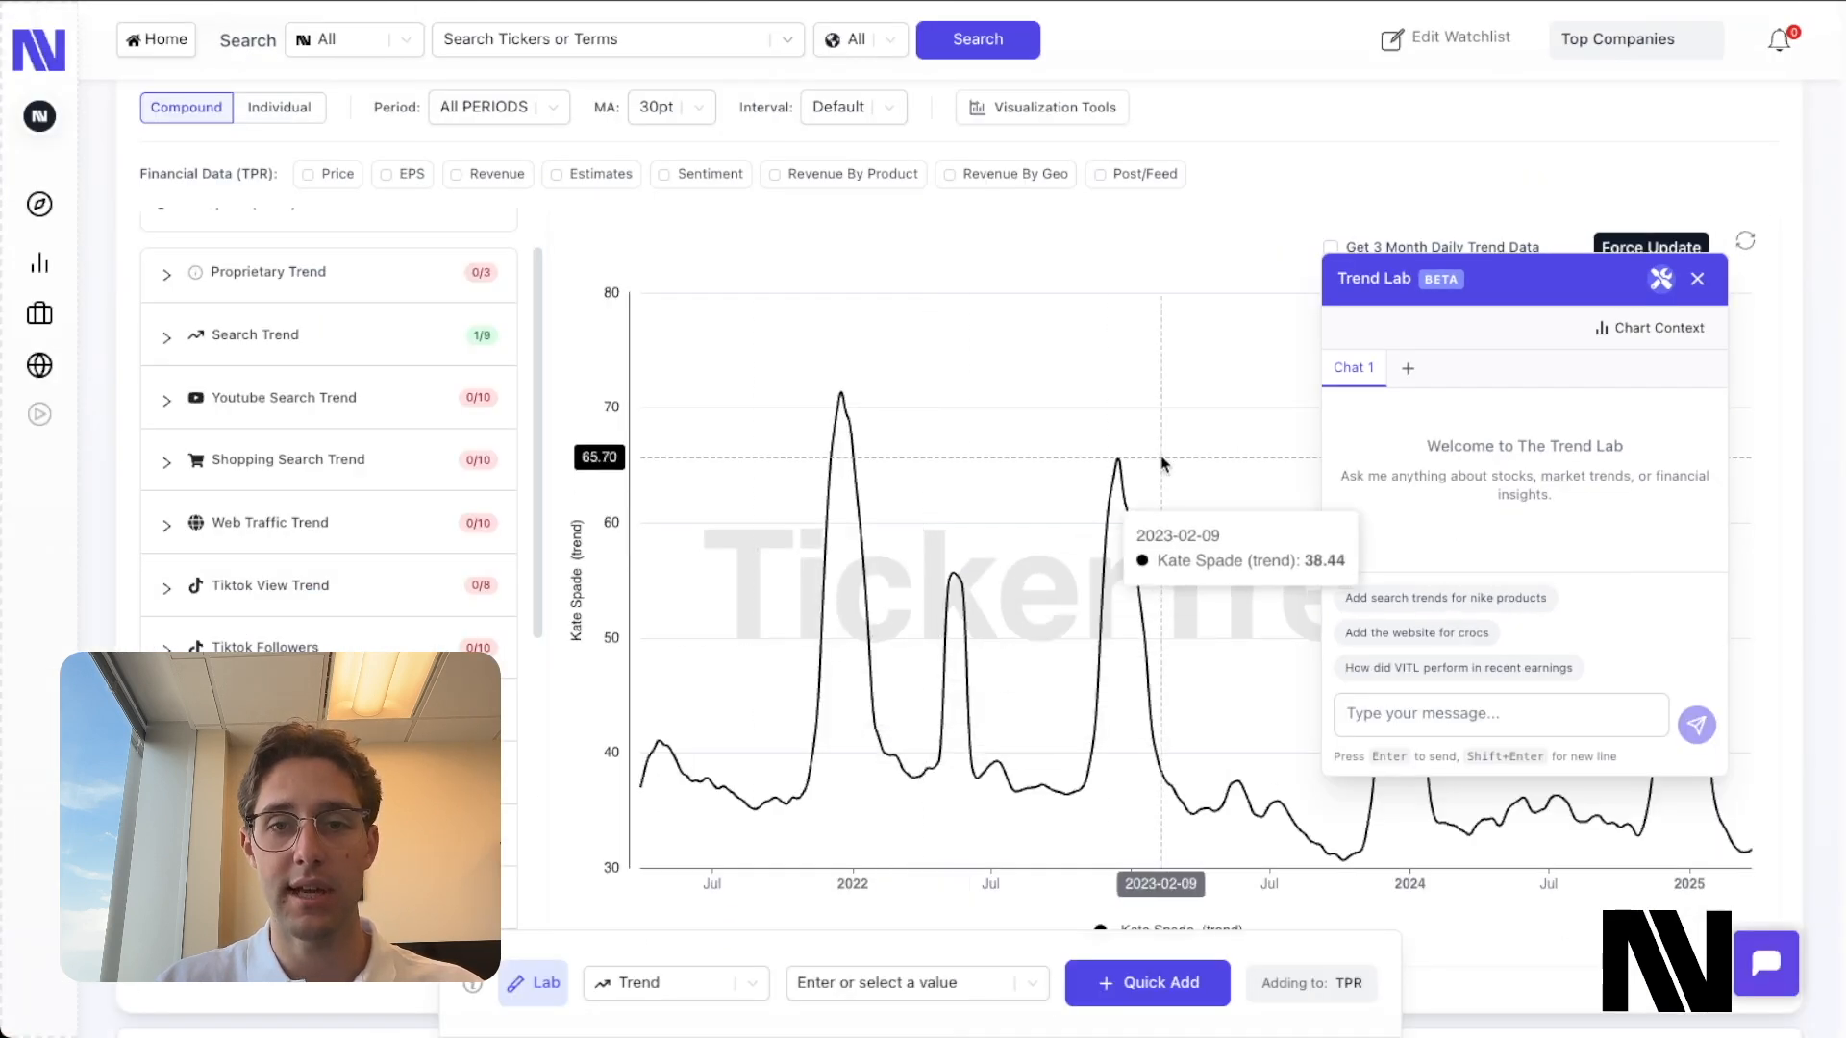
drag(1396, 291, 249, 333)
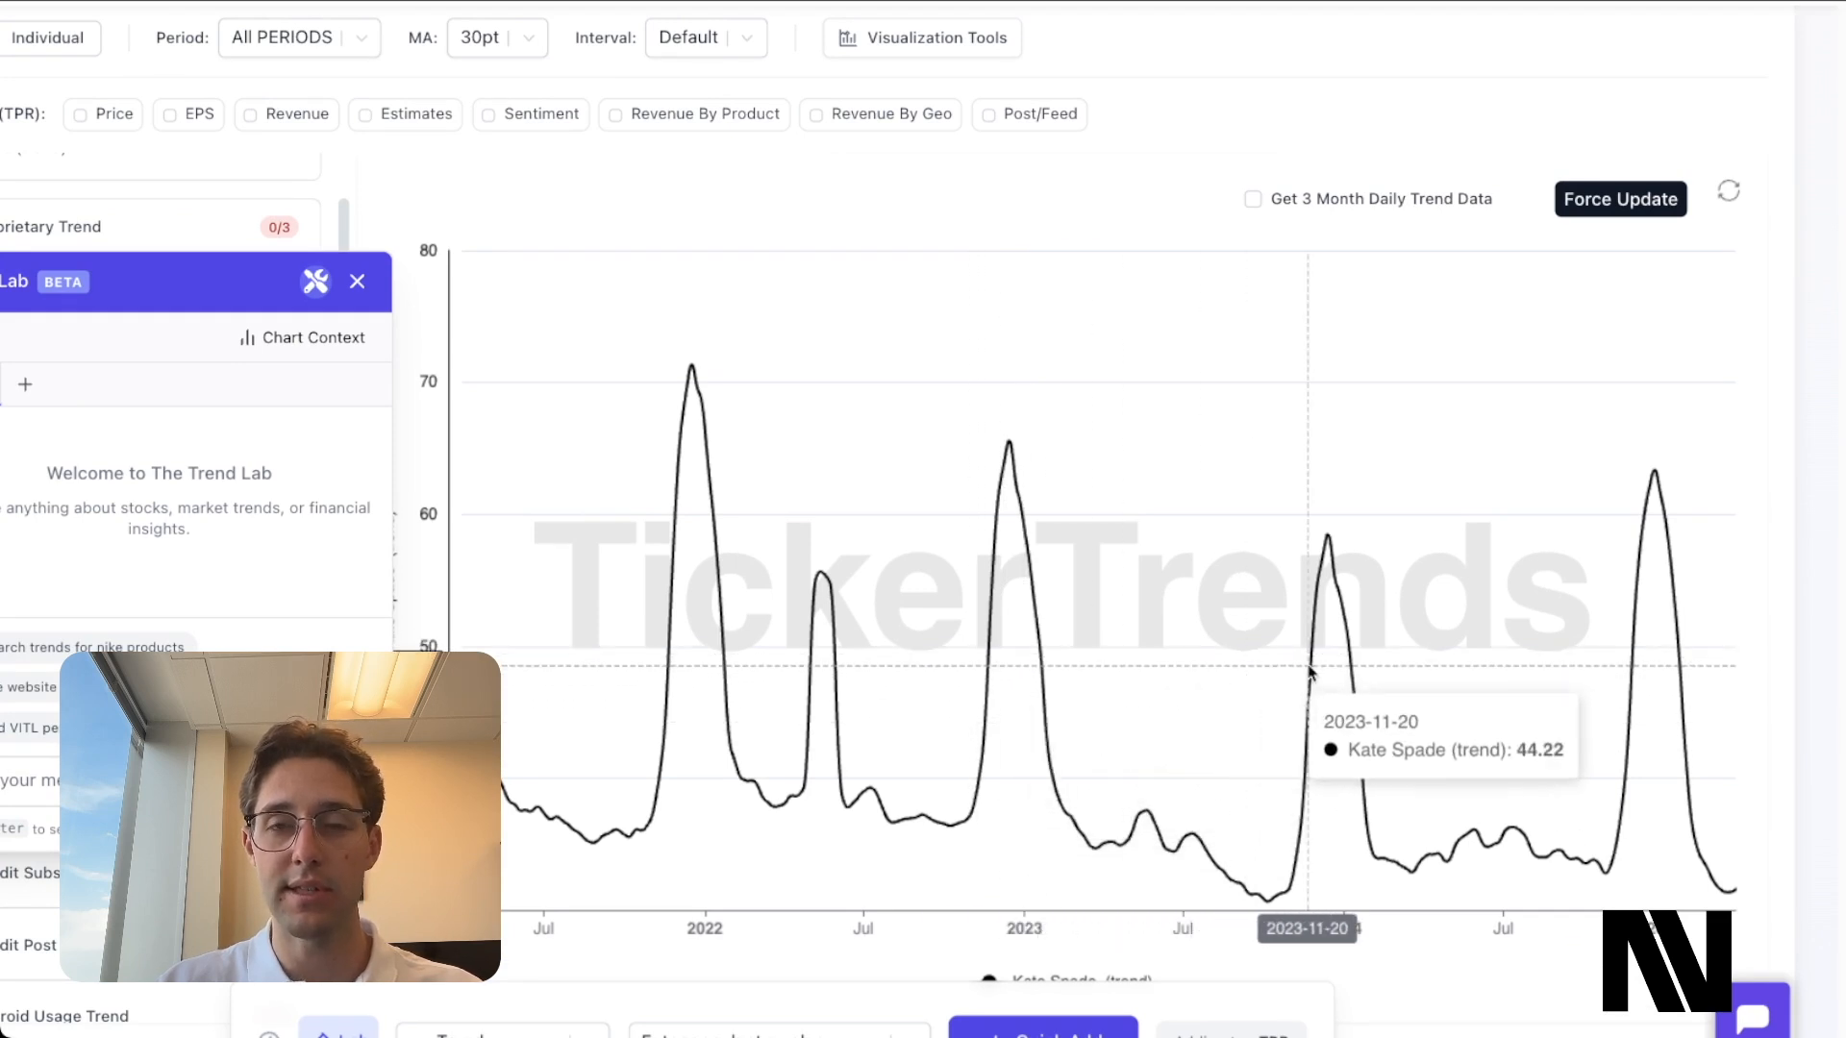
scroll(784, 576, down, 1)
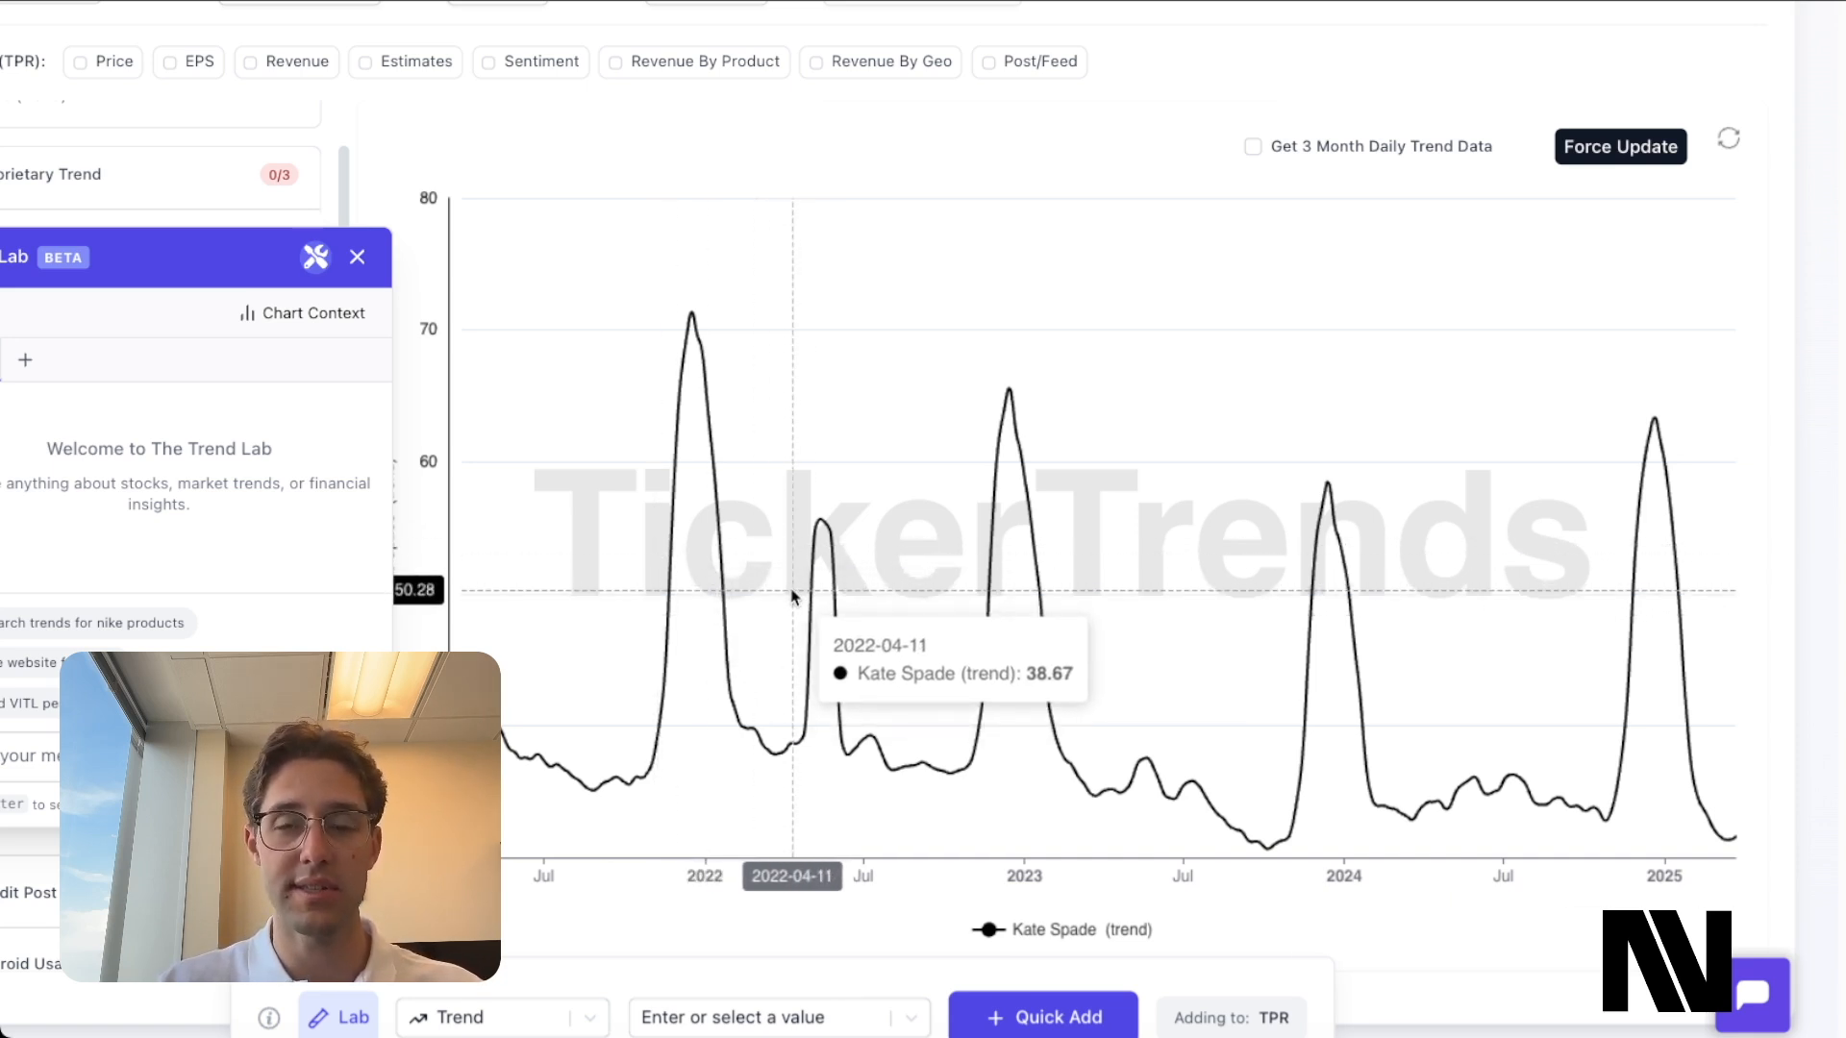
drag(192, 282, 279, 296)
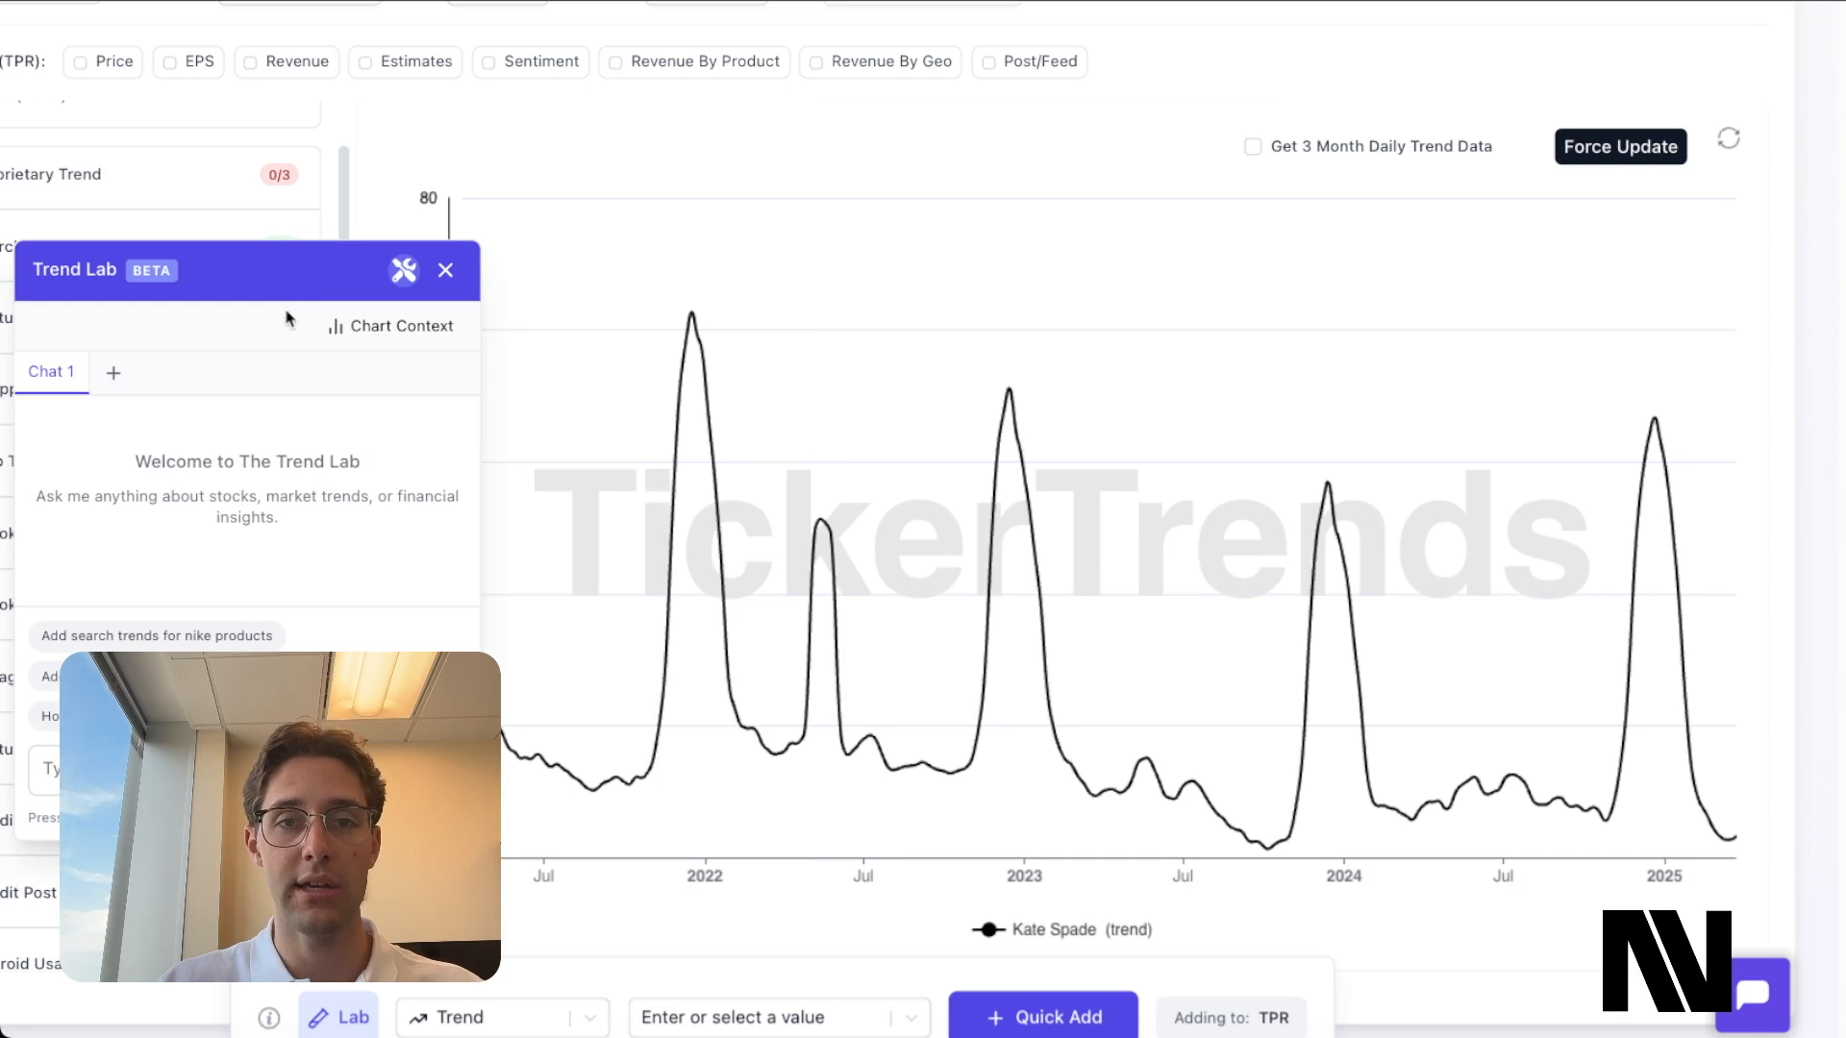
Select the 2022-04-02 to 2022-06-16 spike as chart context and ask Trend Lab for the Kate Spade trend's social discussion context.
click(346, 332)
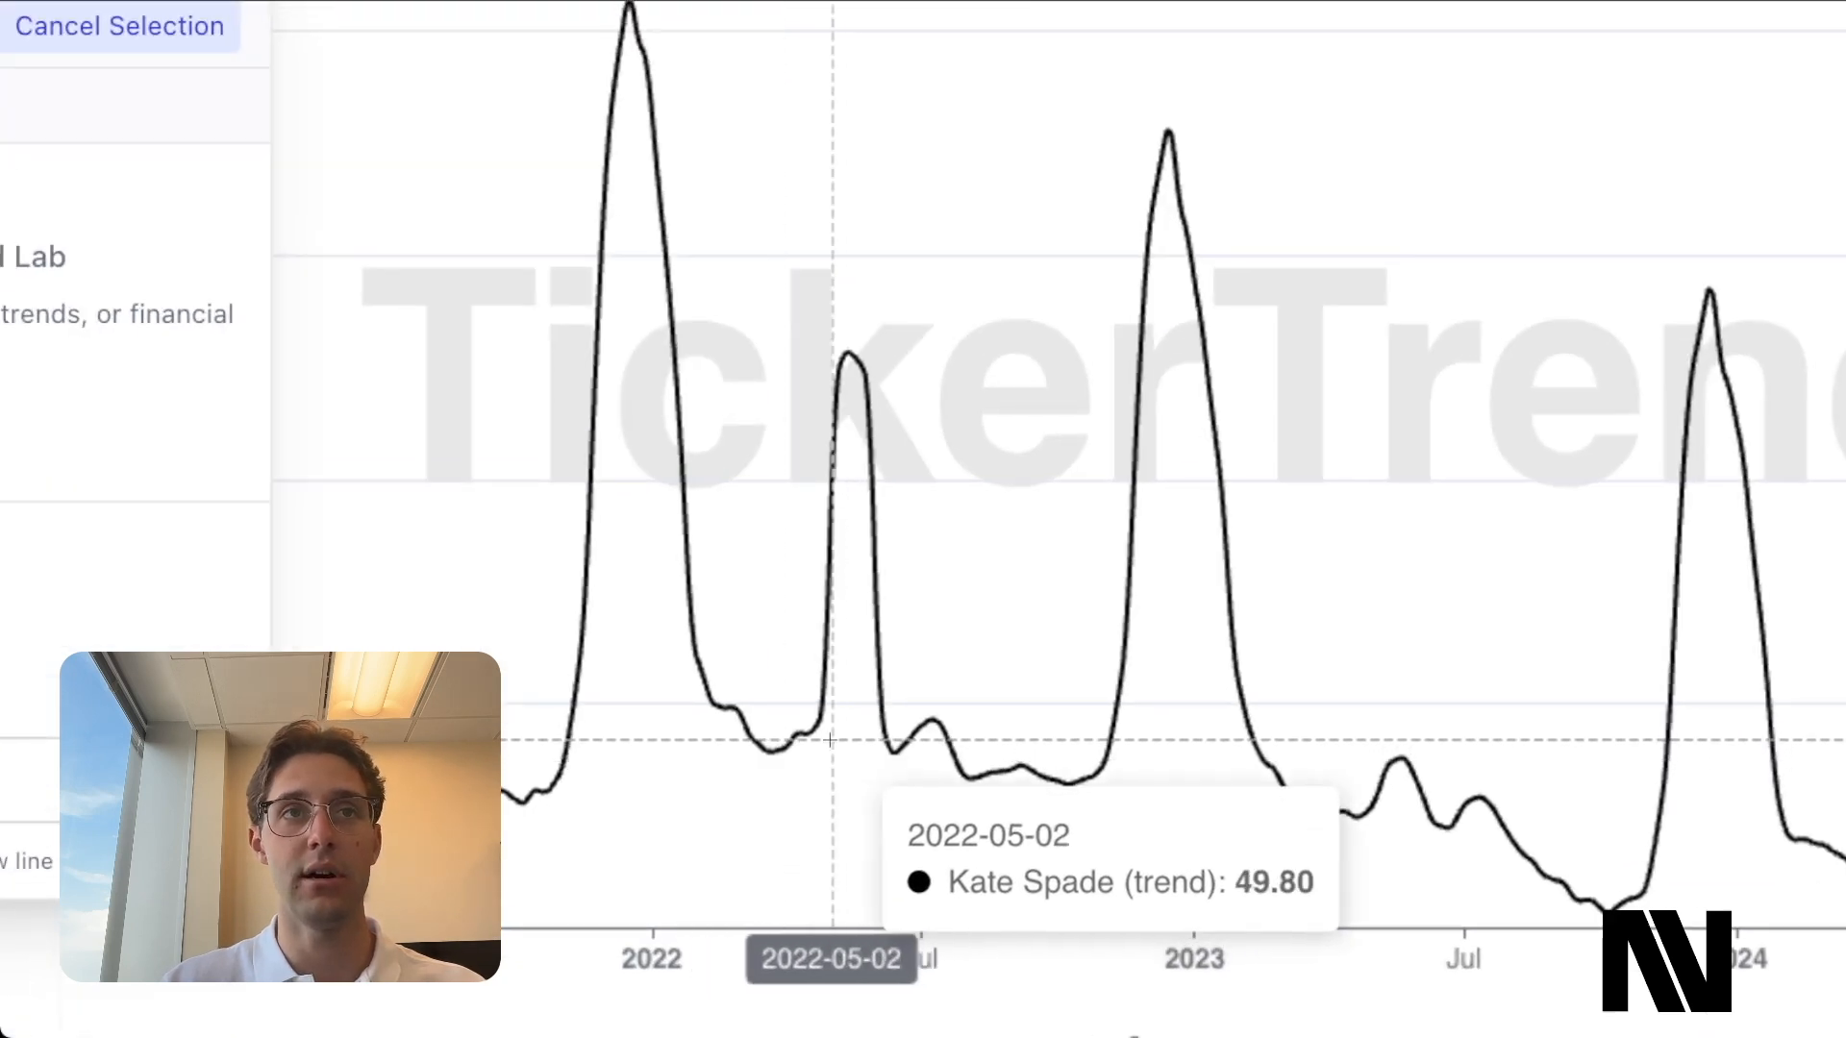
mouse_move(789, 899)
mouse_down()
mouse_move(916, 878)
mouse_move(898, 877)
mouse_up()
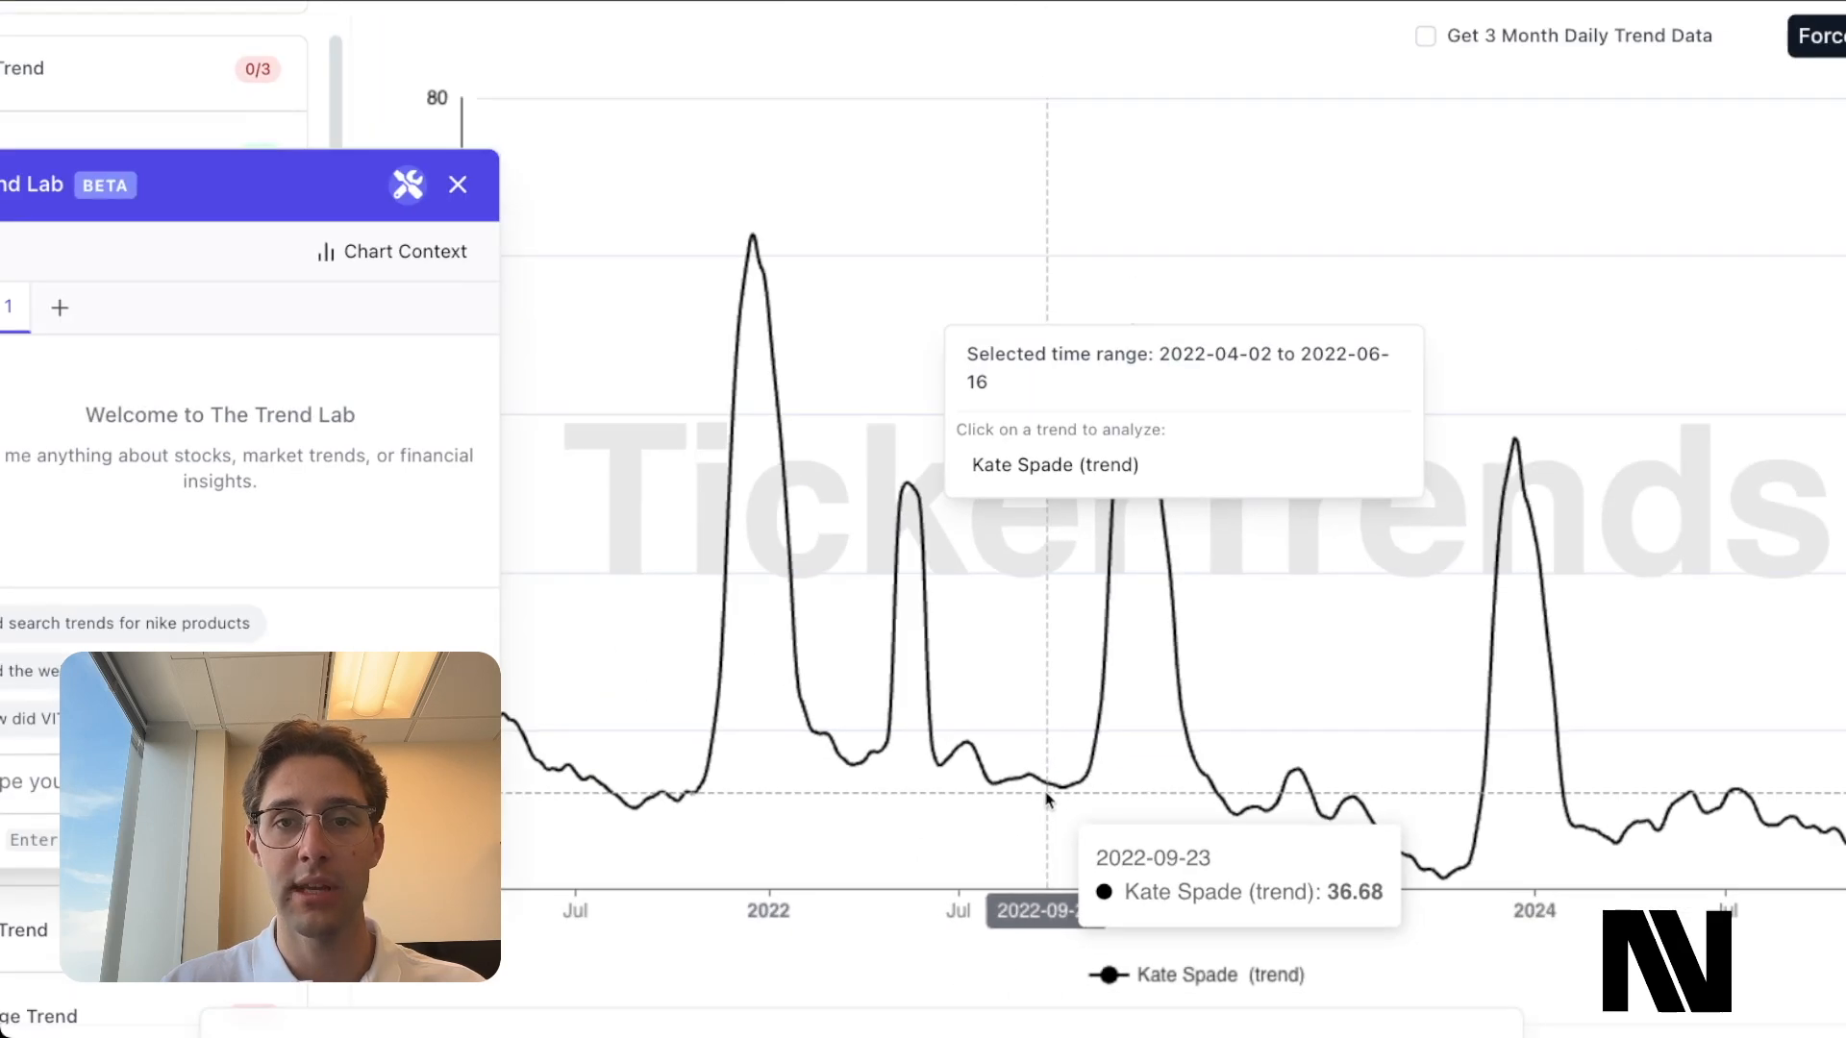
click(1026, 478)
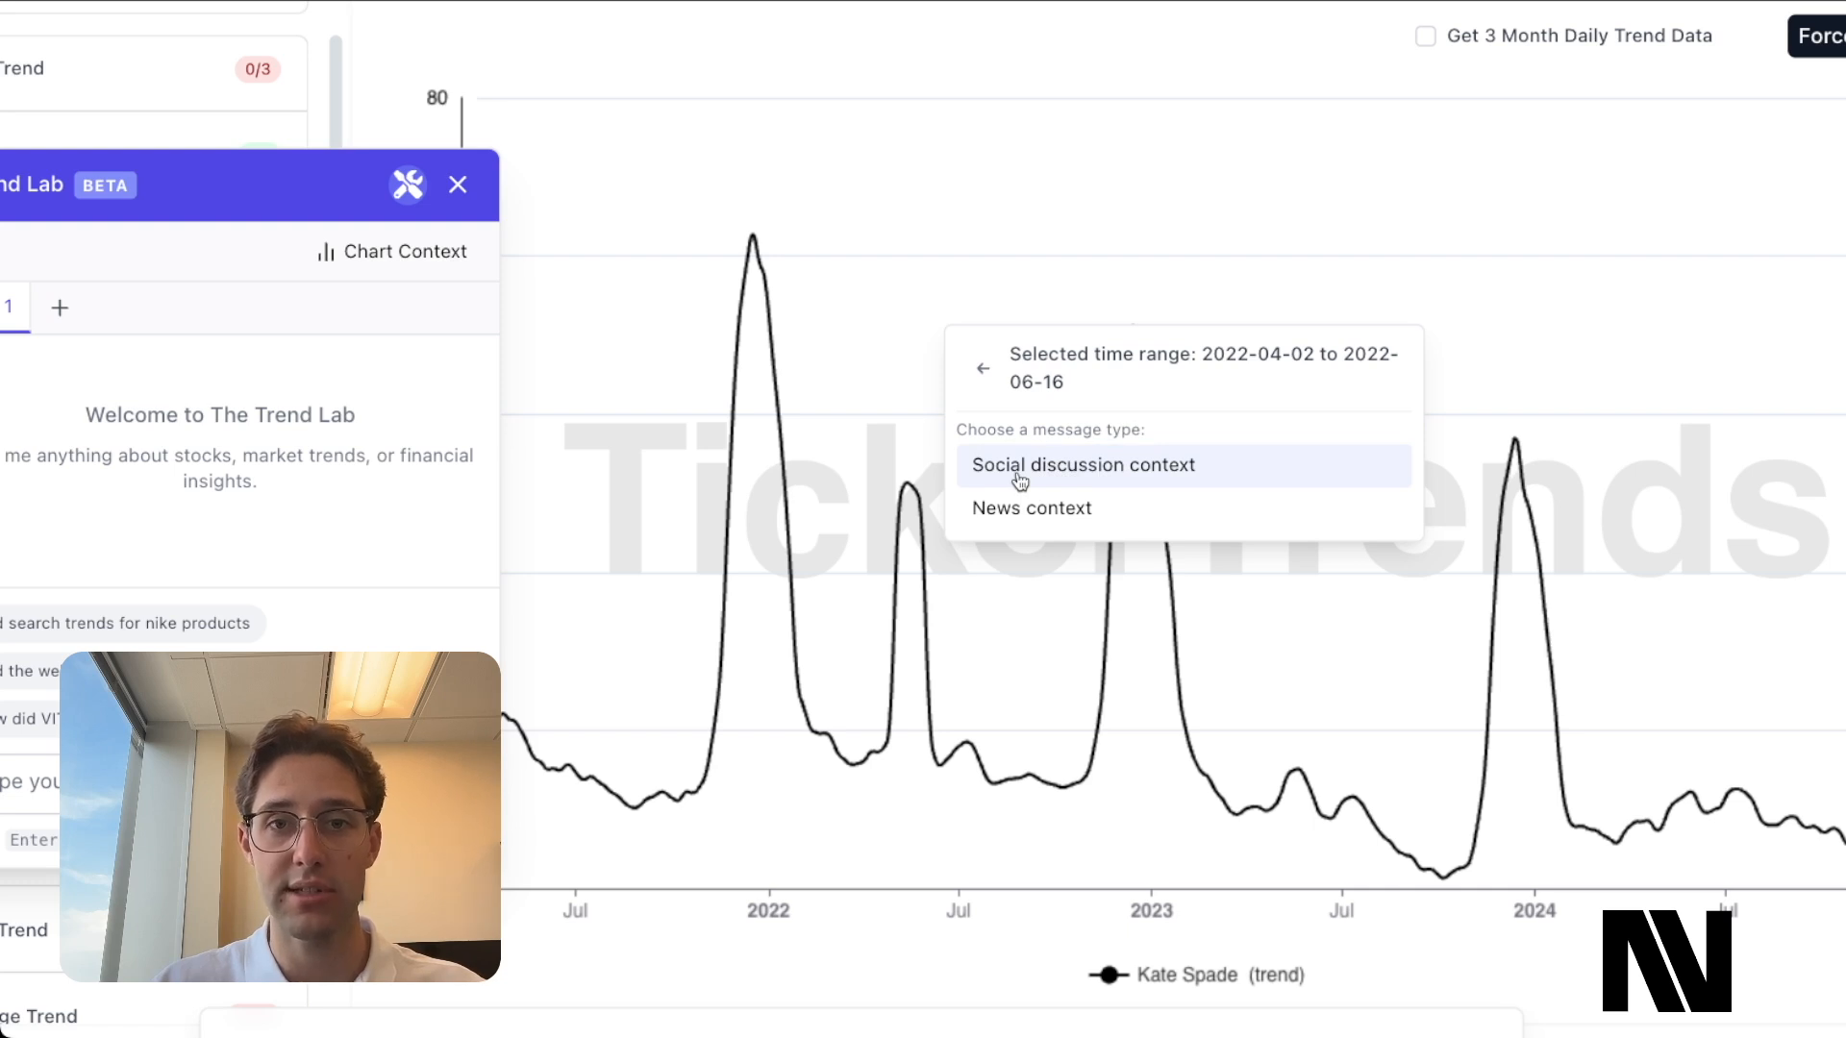
click(1020, 481)
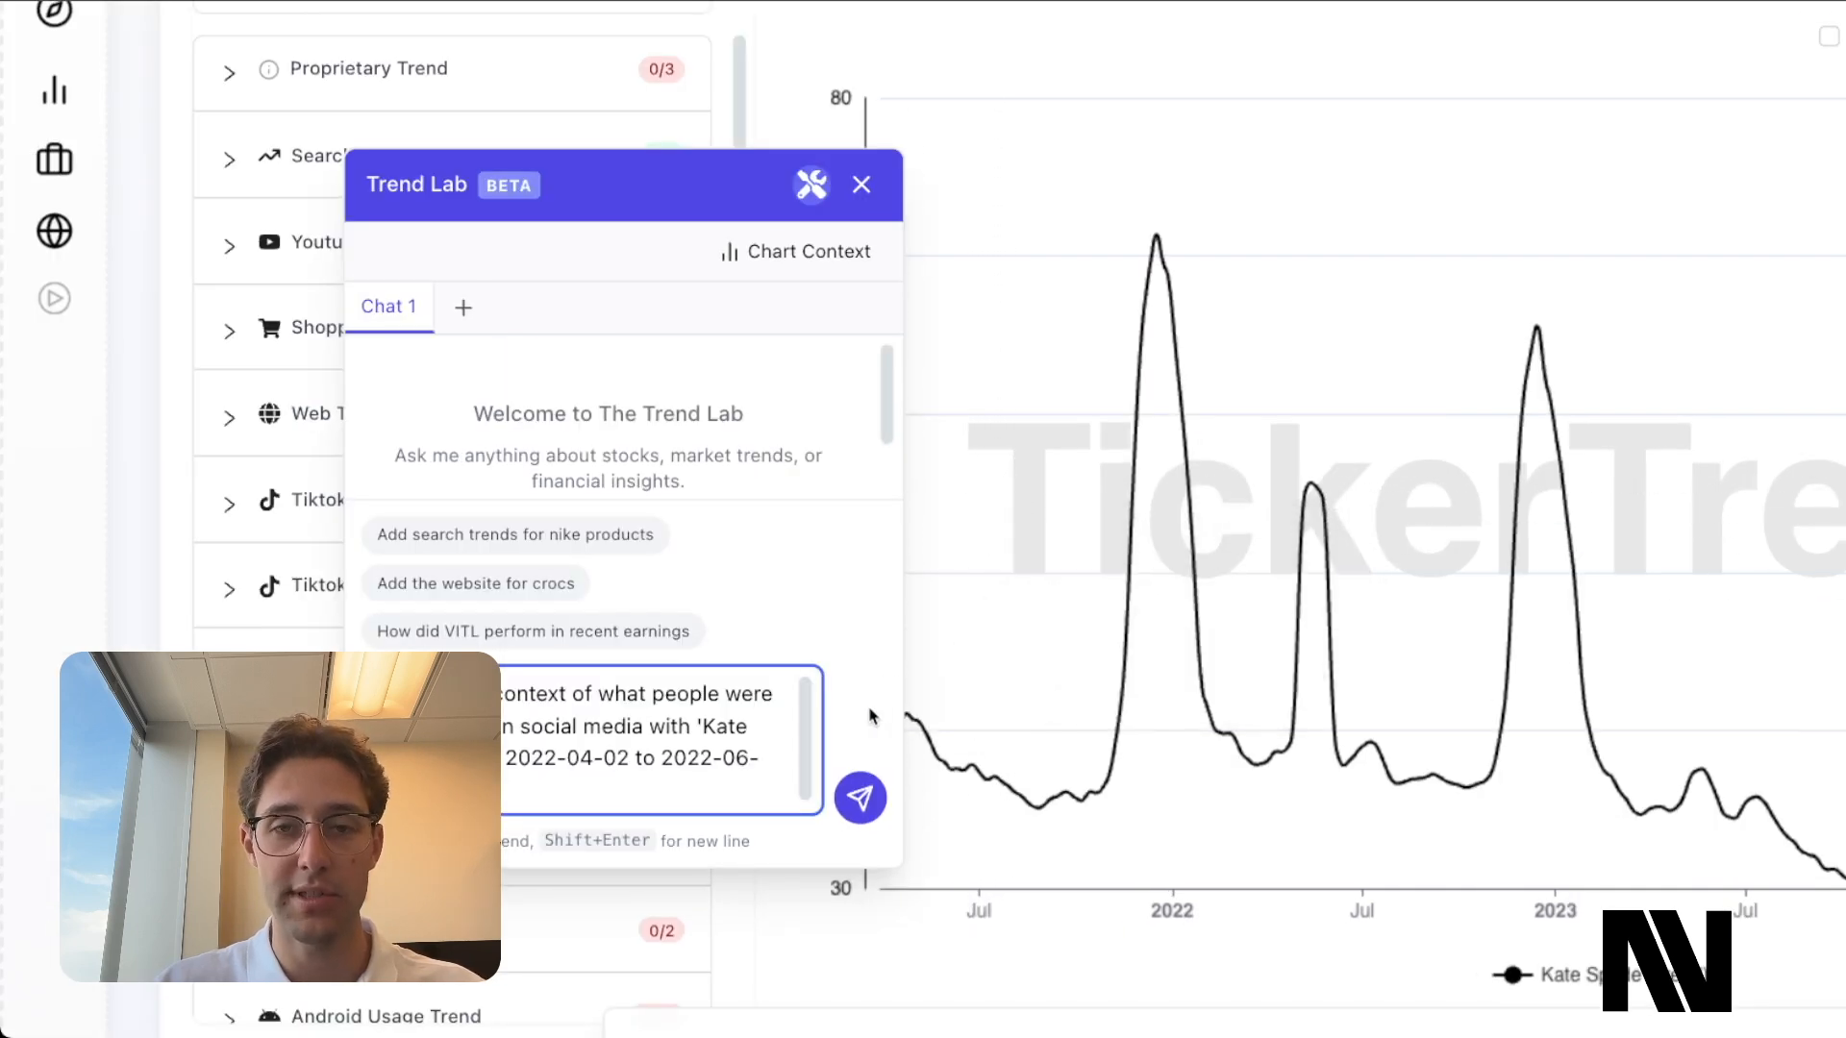
drag(652, 213, 832, 194)
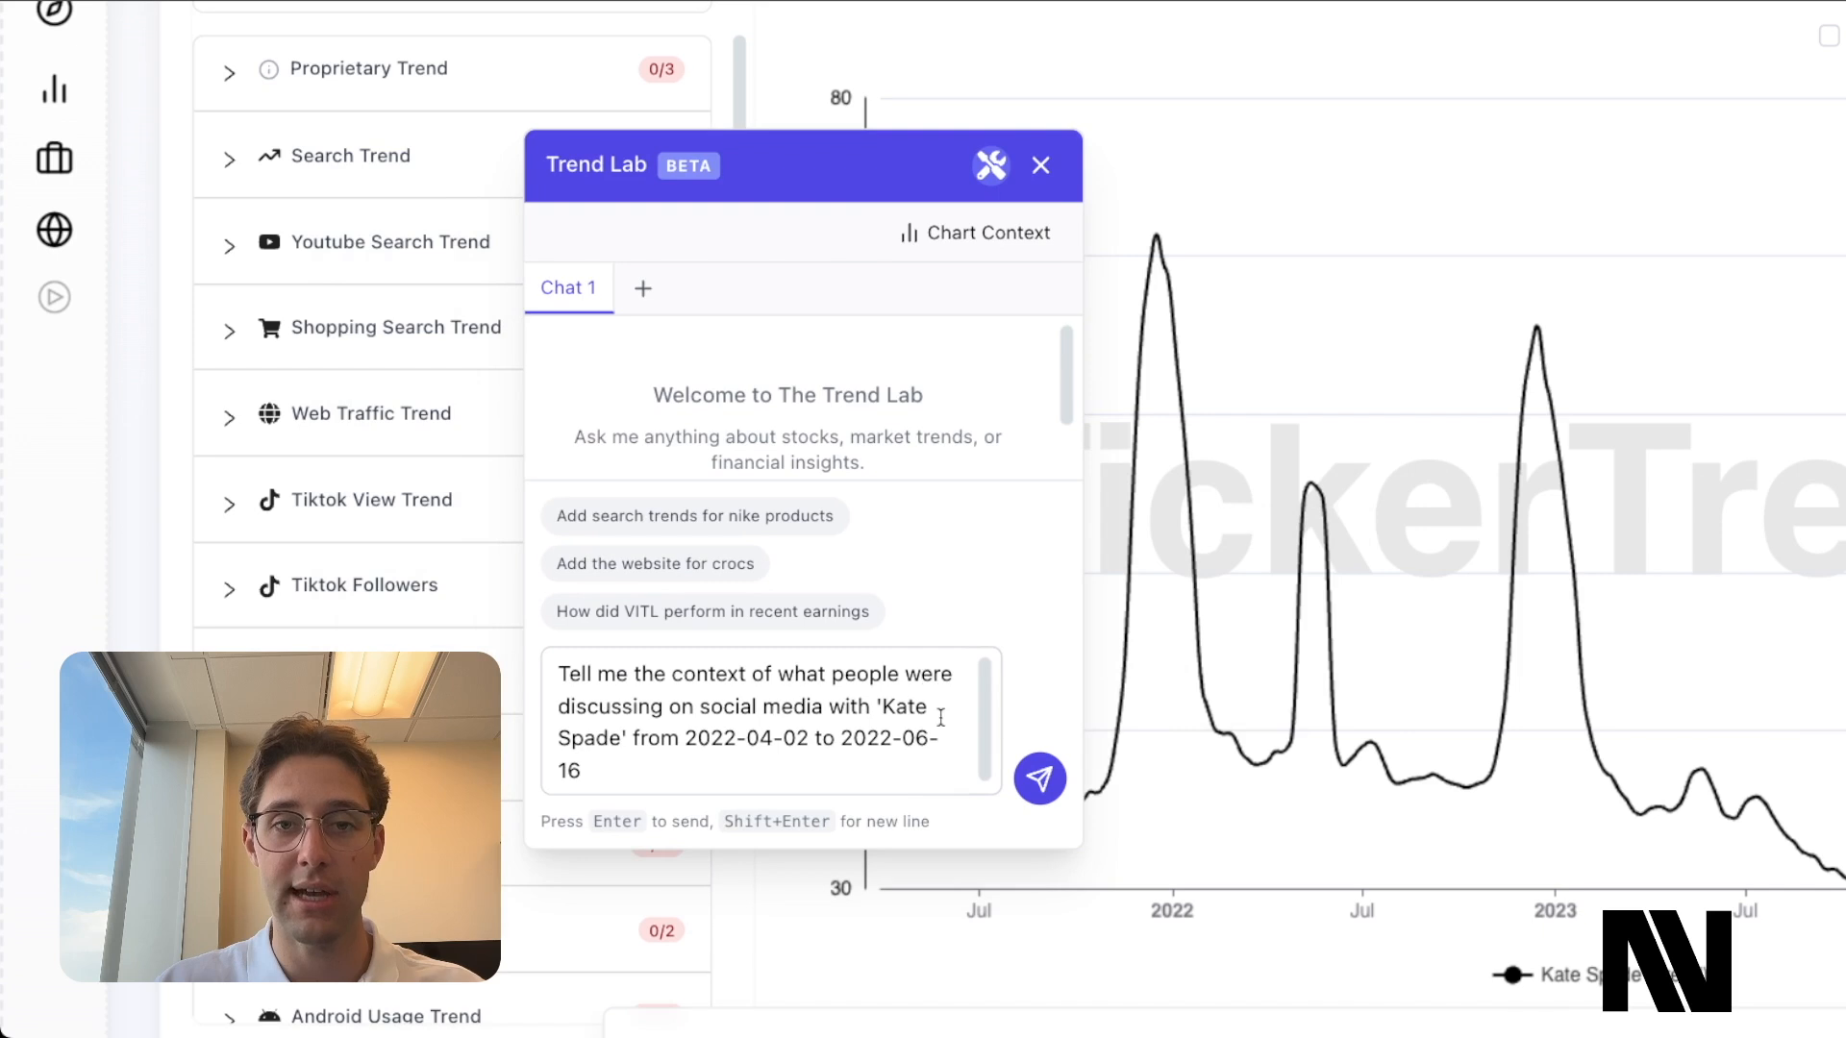
key(Return)
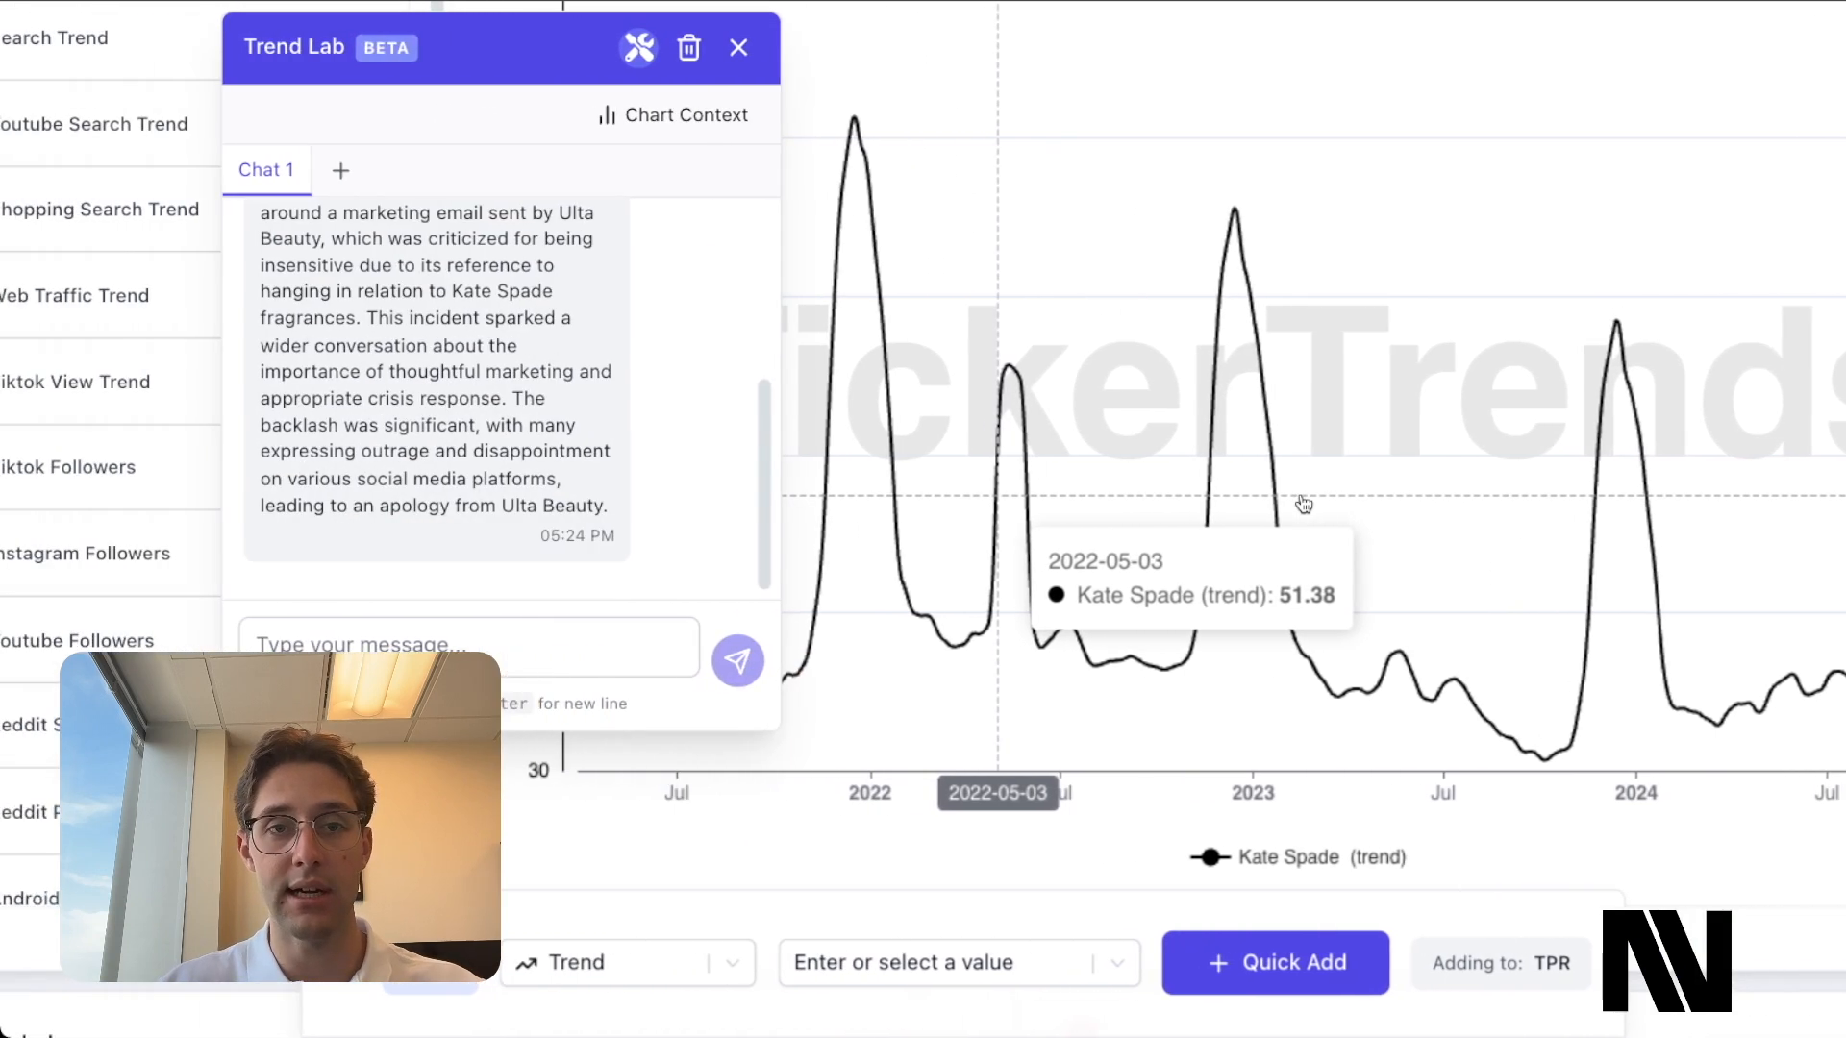
Read Trend Lab's full answer about the social media discussion around Kate Spade during the selected period.
scroll(721, 426, up, 1)
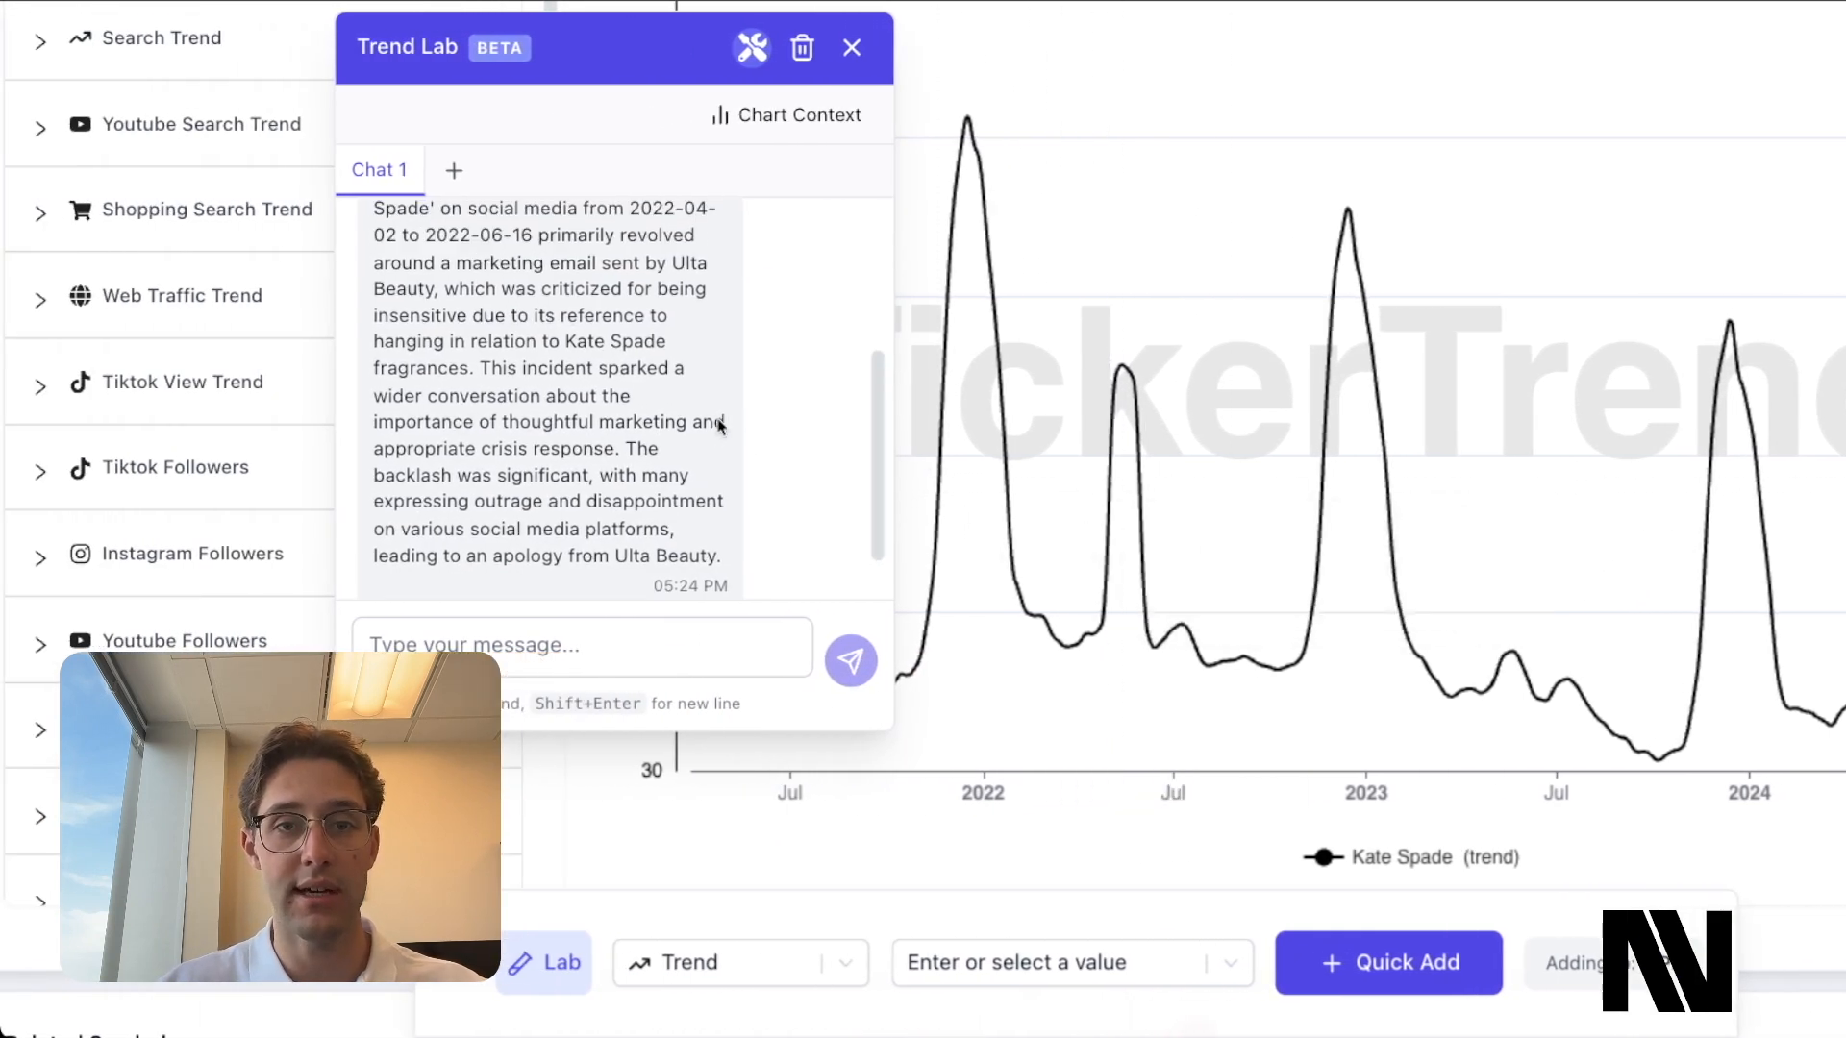
scroll(721, 426, up, 2)
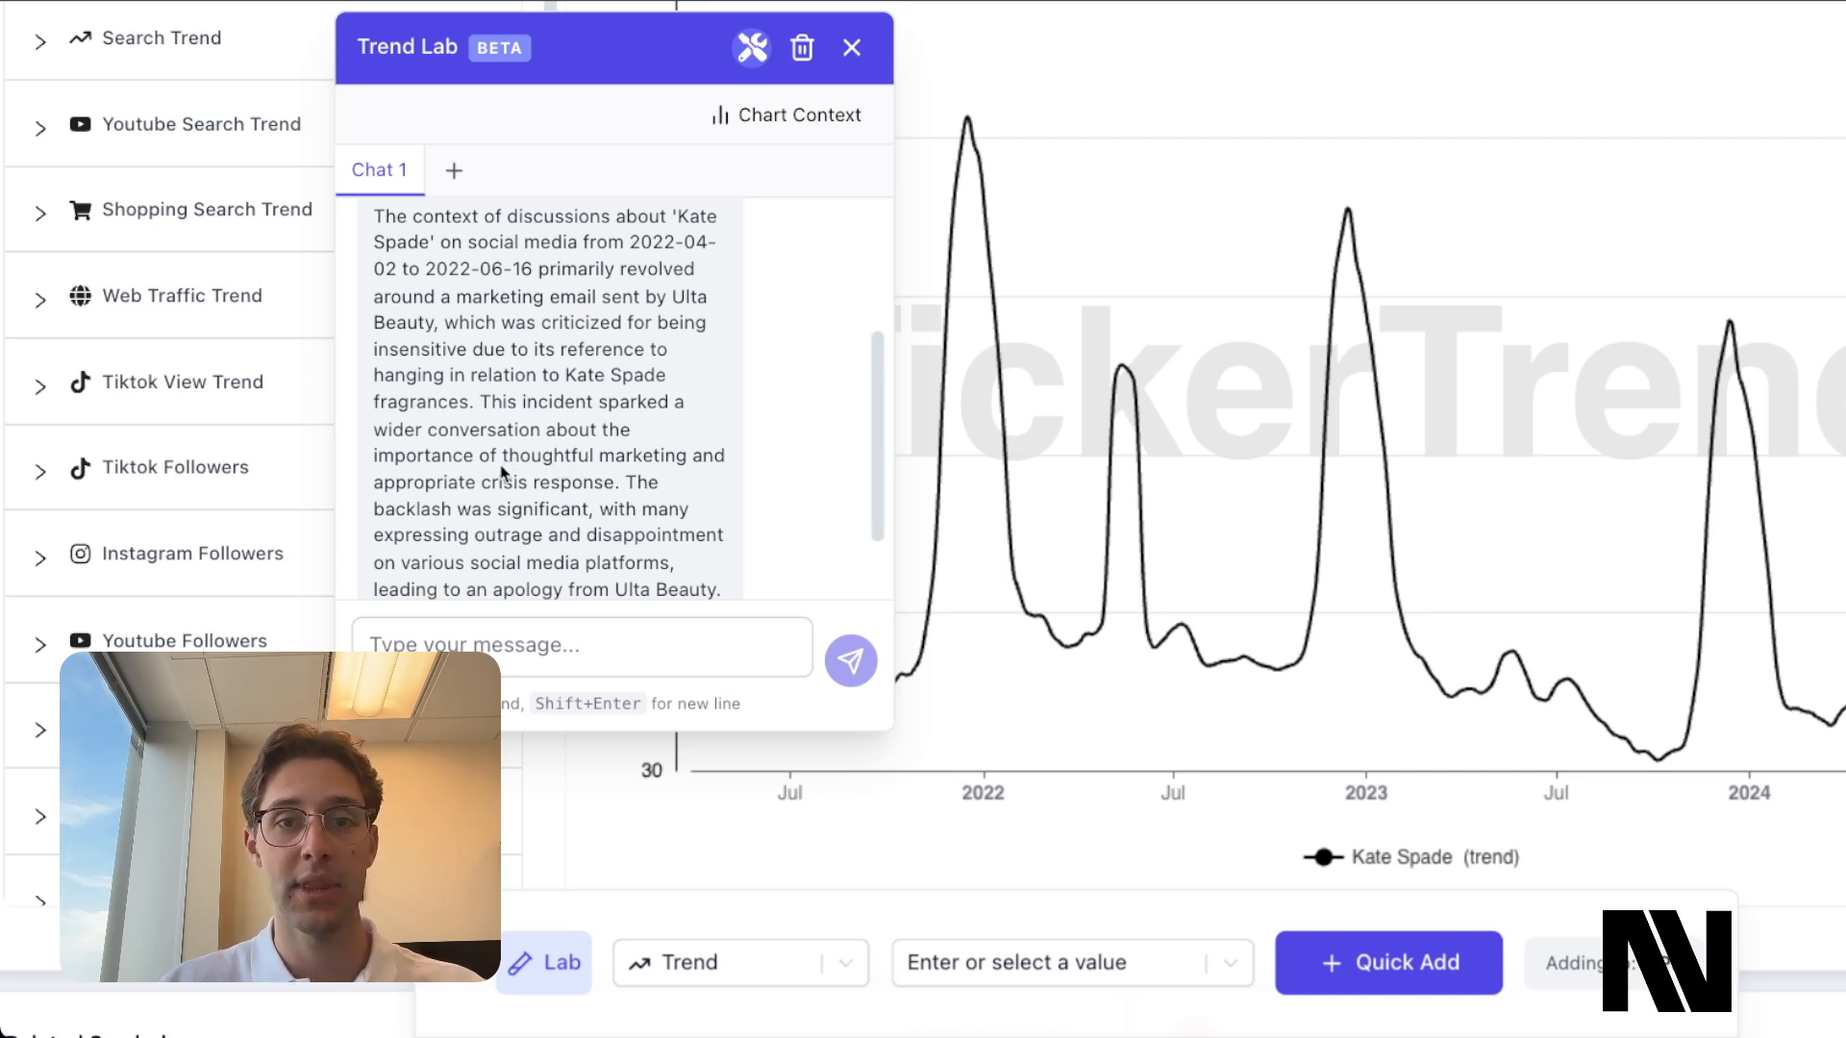
scroll(445, 394, up, 7)
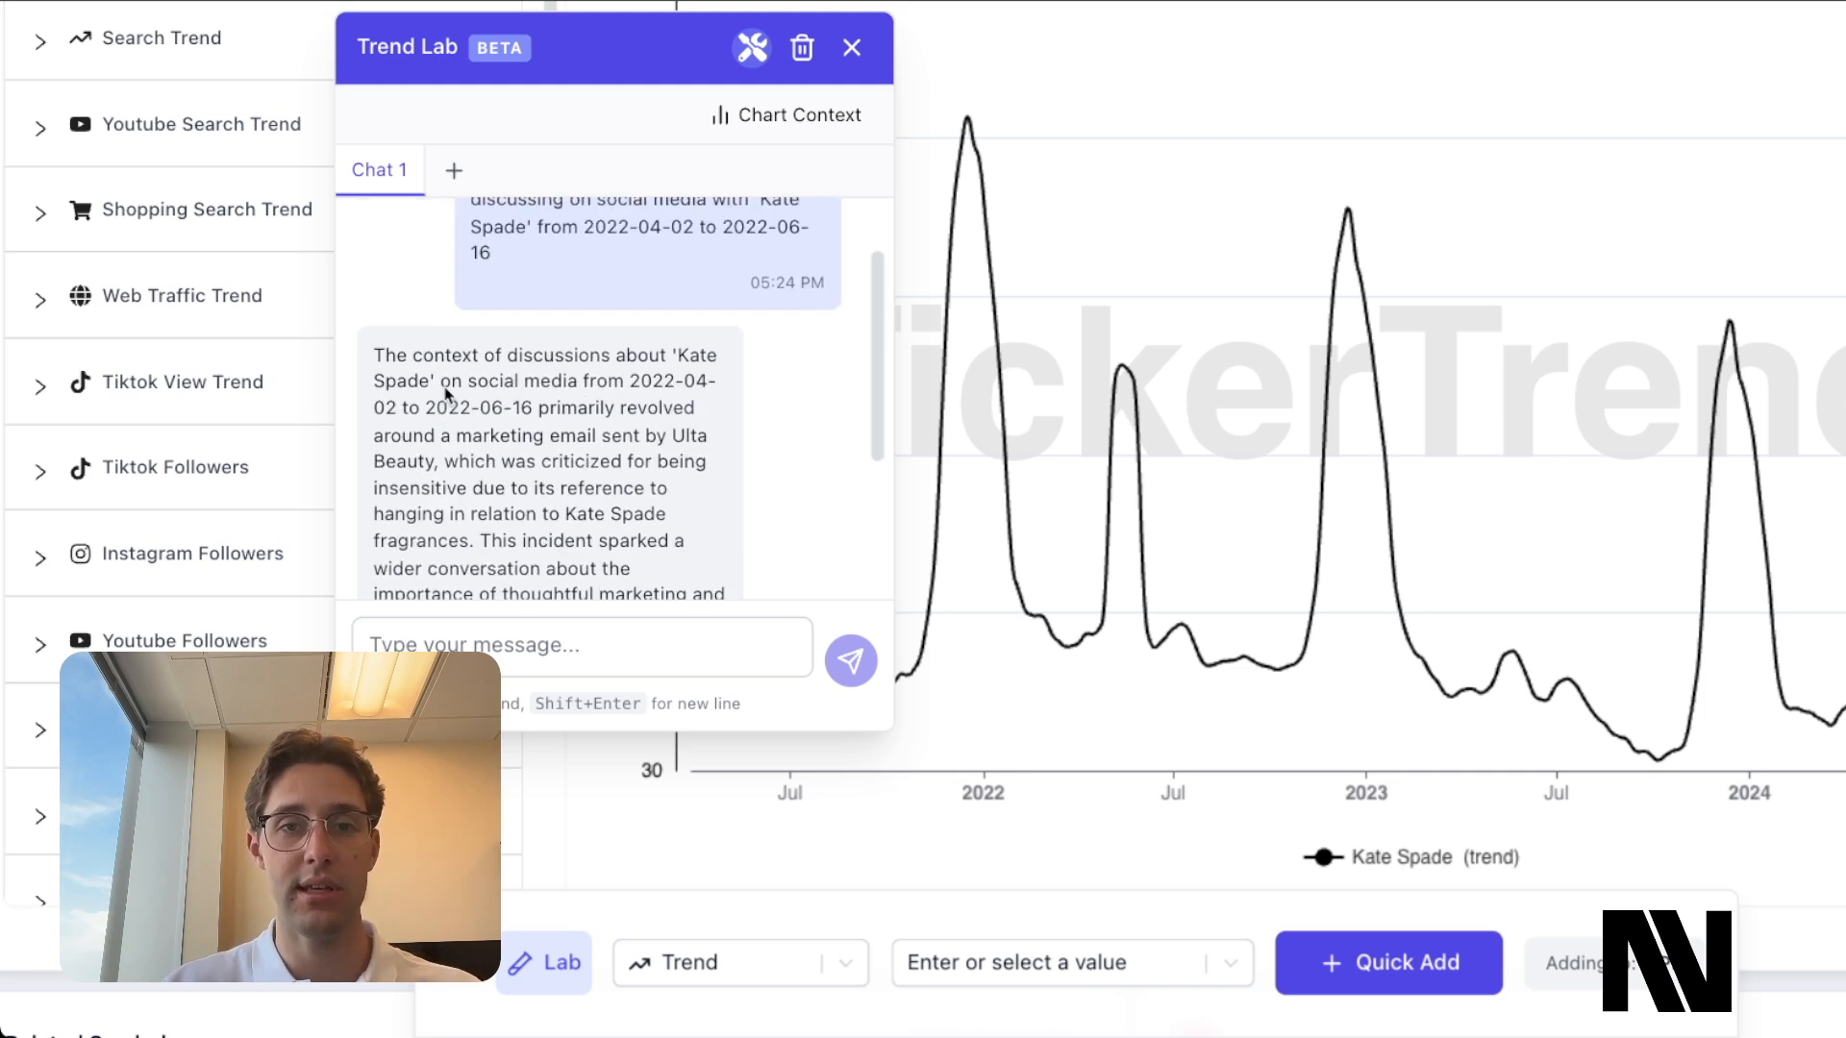
scroll(476, 426, up, 4)
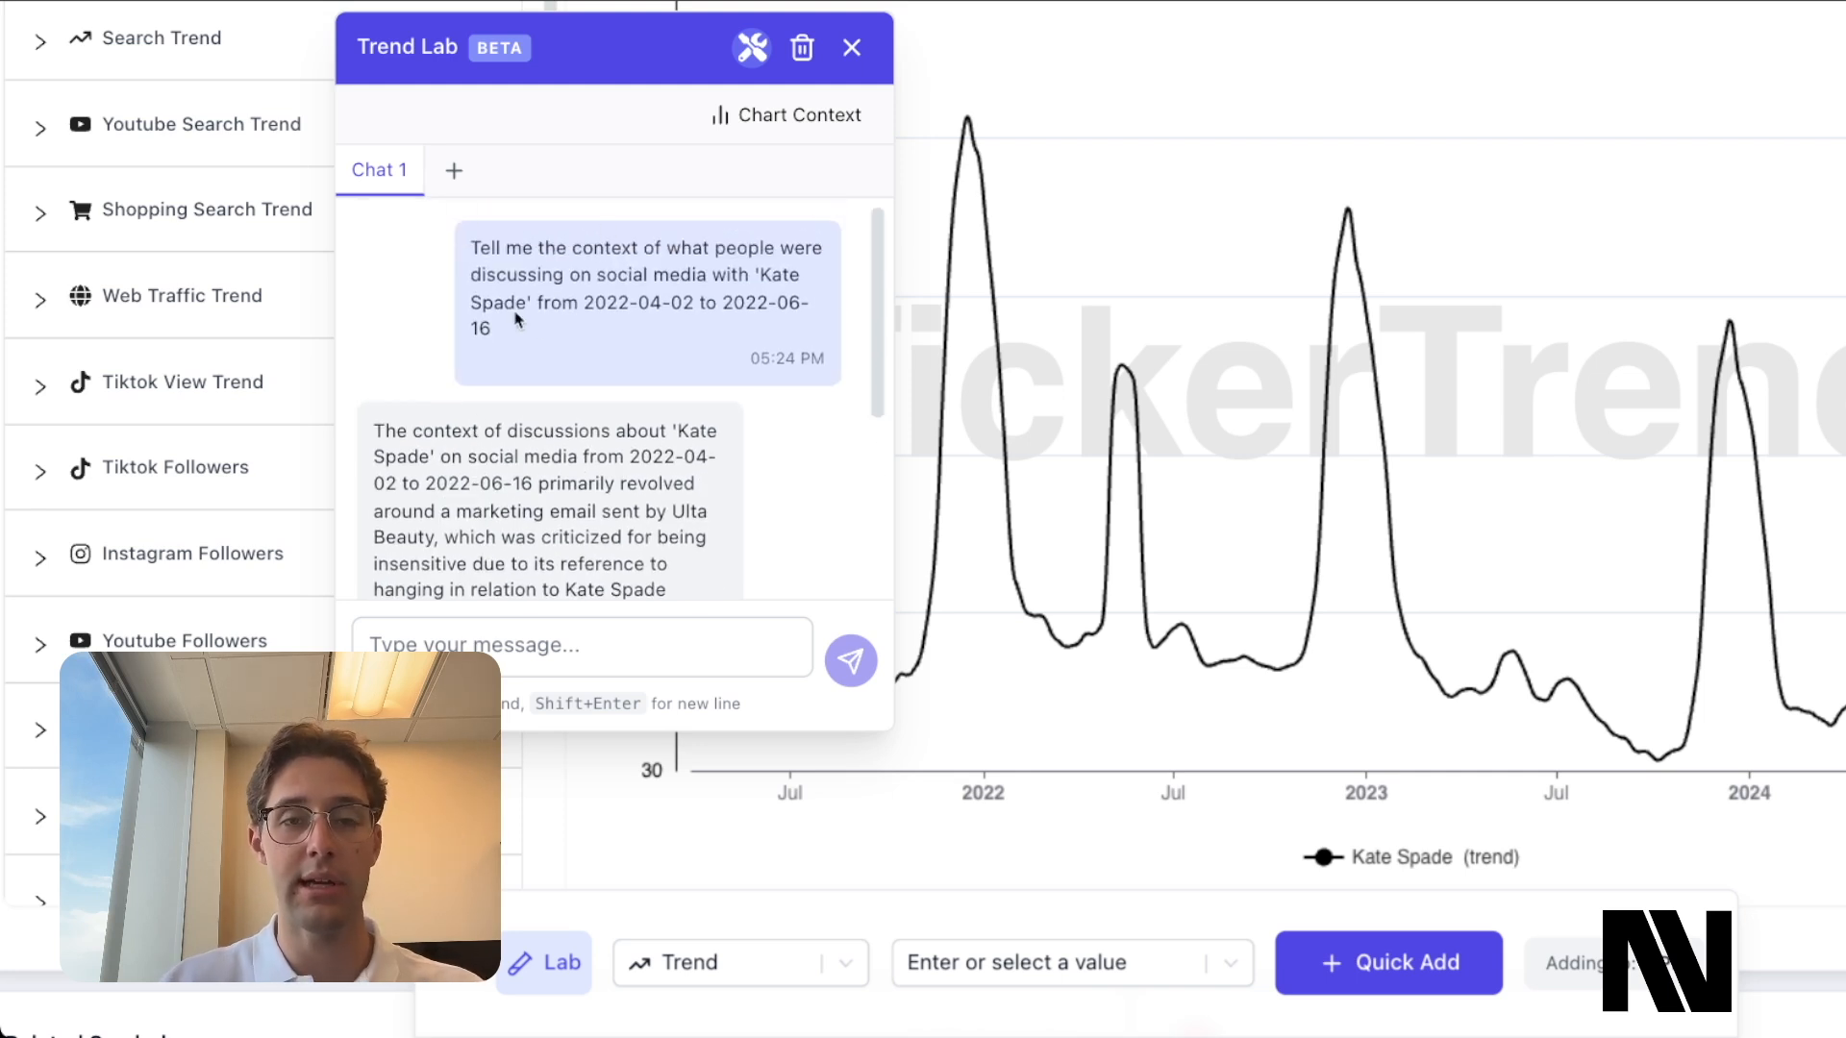
drag(505, 80, 854, 124)
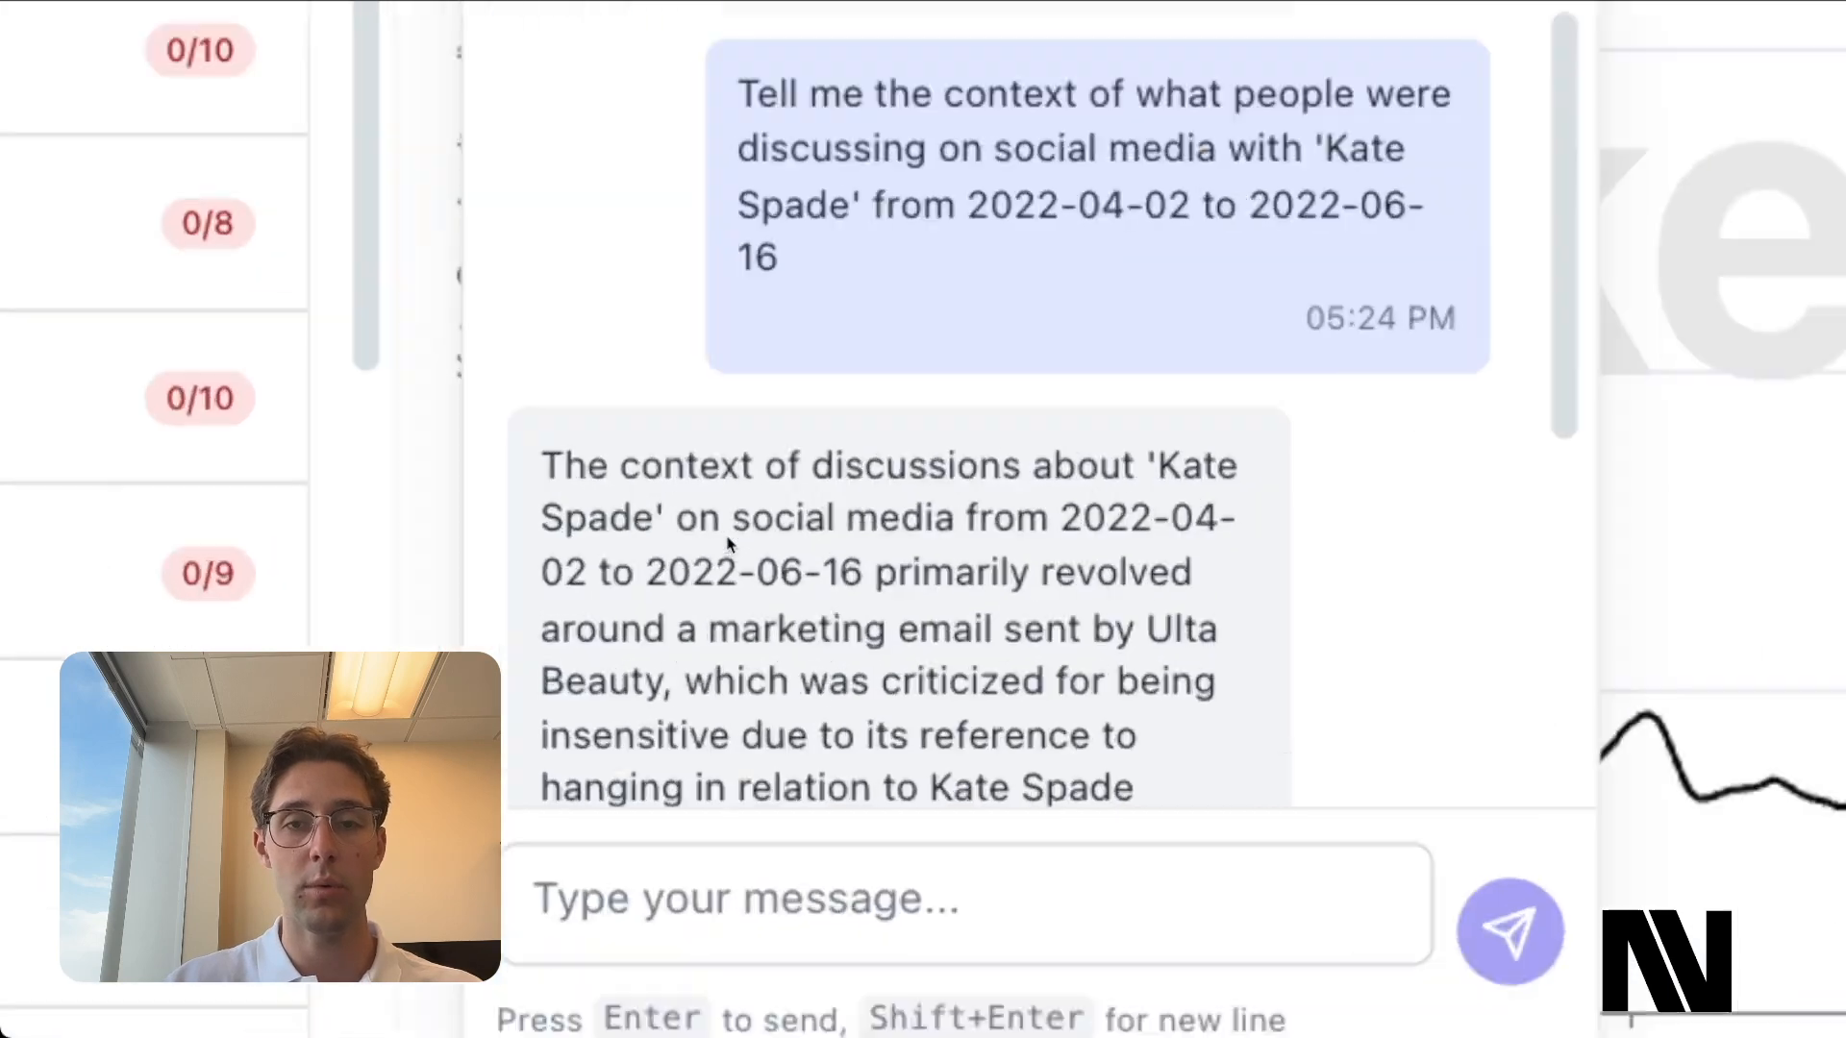
scroll(728, 544, down, 5)
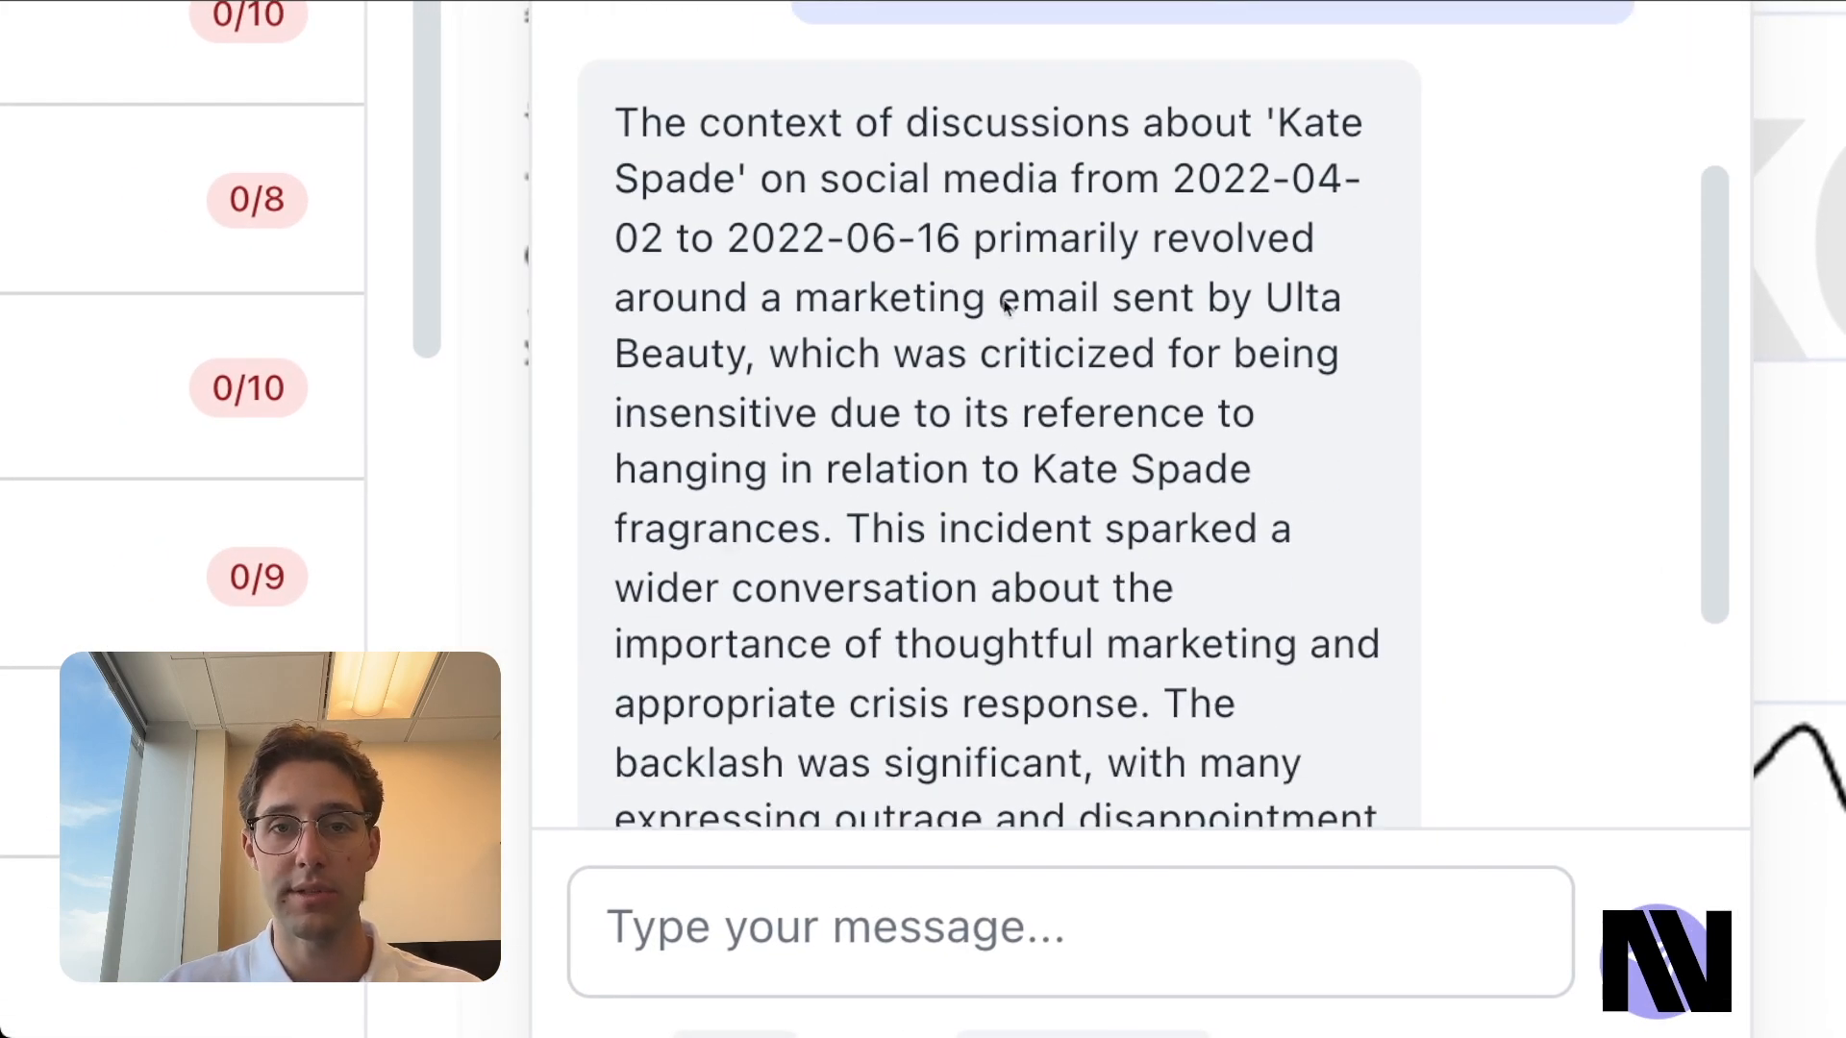
scroll(962, 385, down, 1)
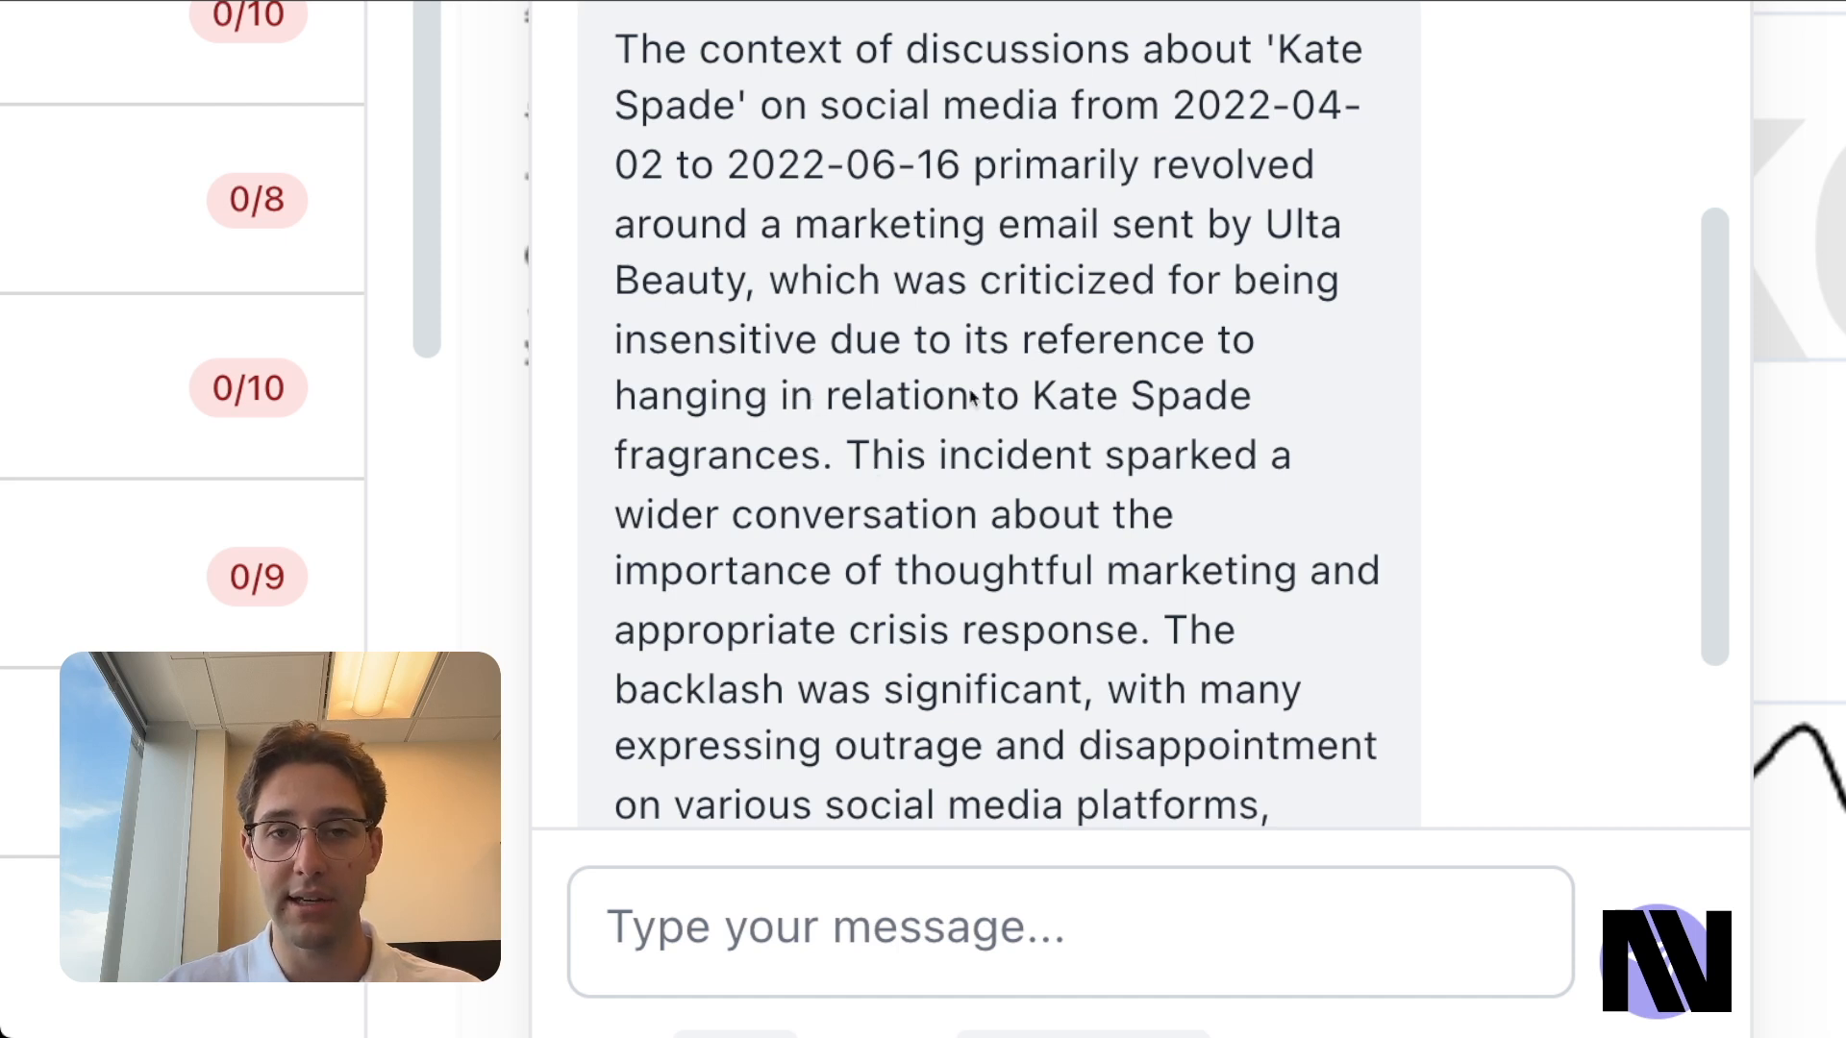
scroll(937, 471, down, 2)
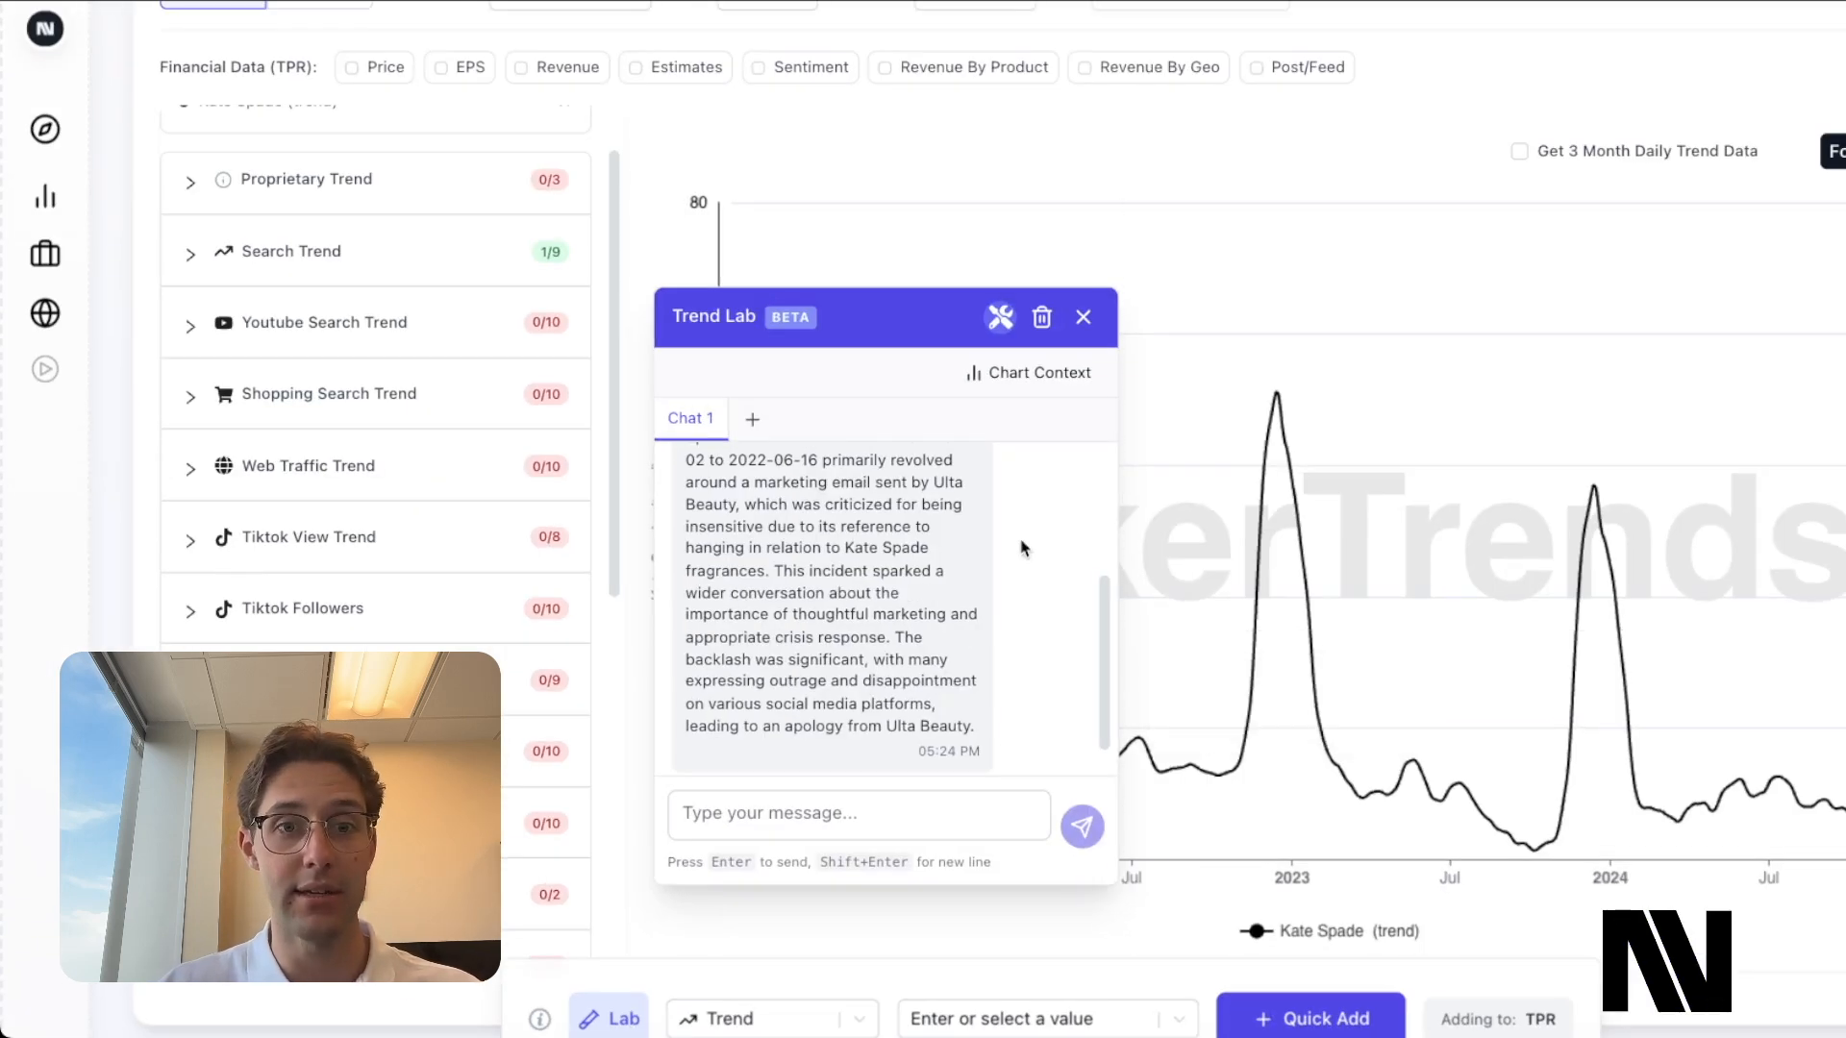
Move the Trend Lab chat clear of the 2022 spike and close it.
drag(861, 343, 515, 174)
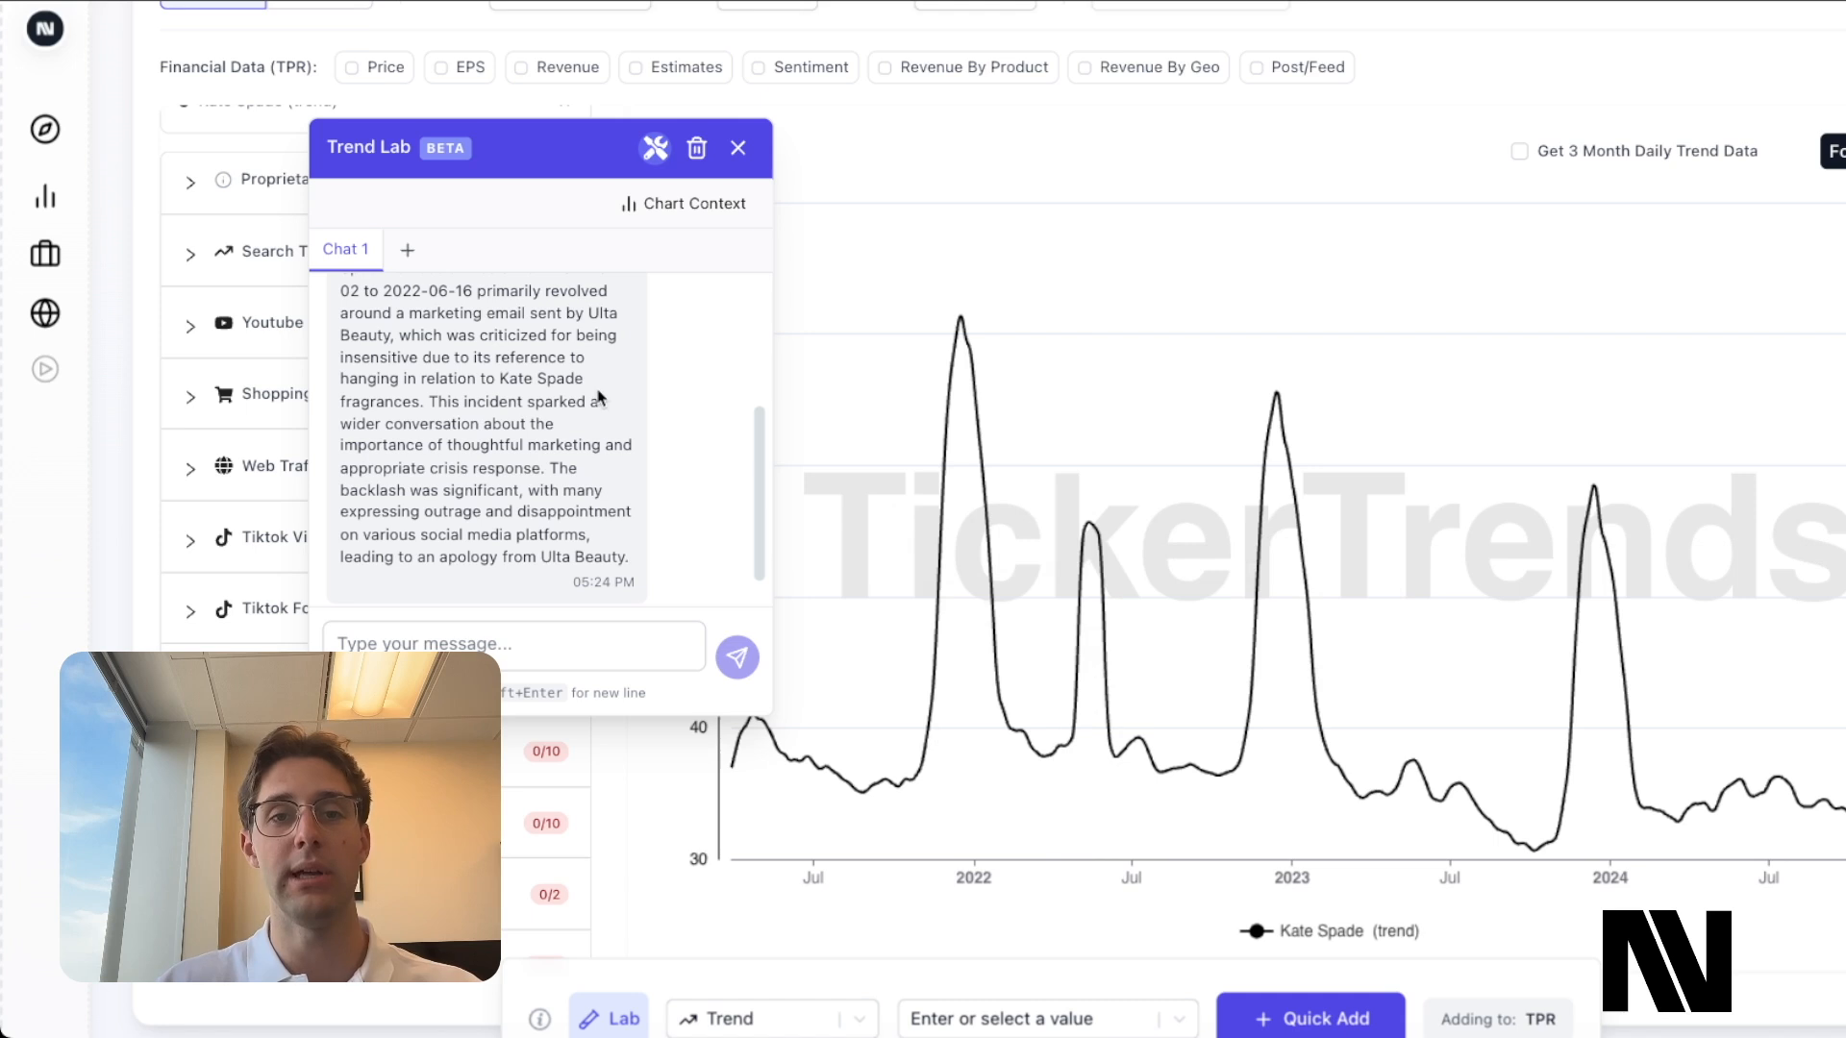
click(740, 153)
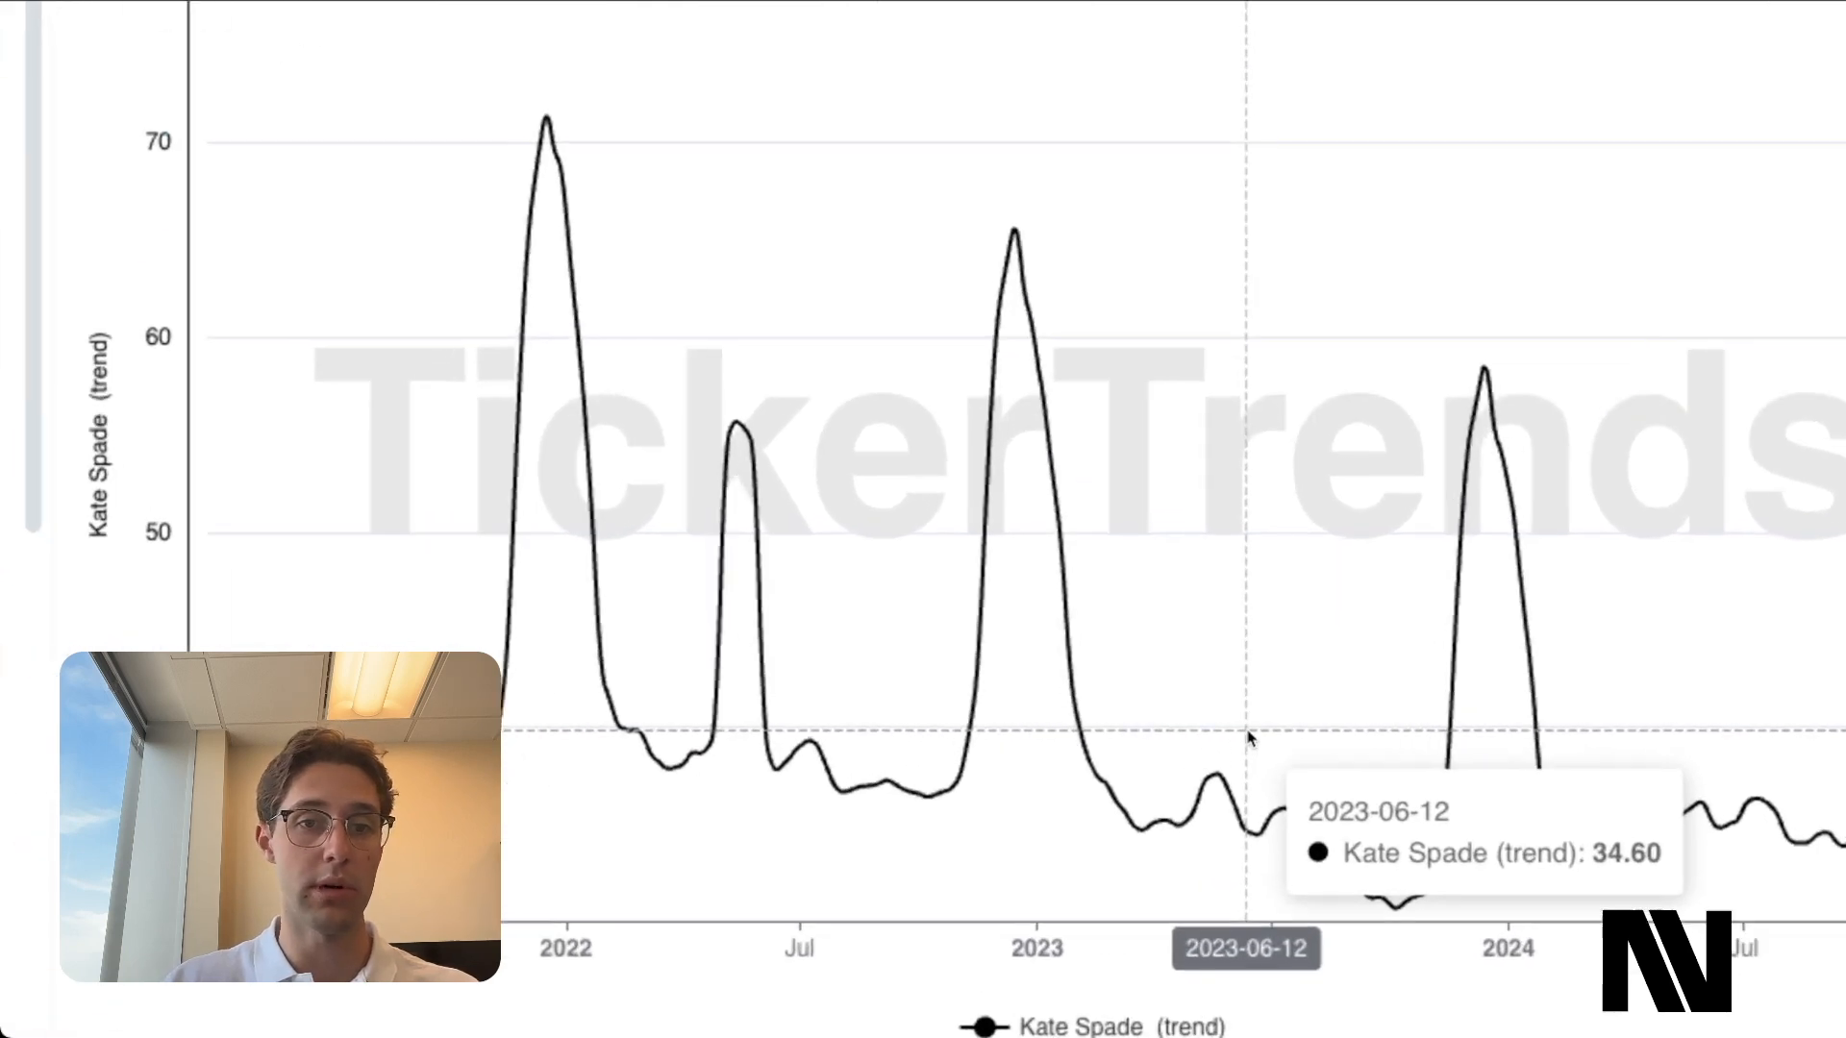
scroll(1248, 739, down, 1)
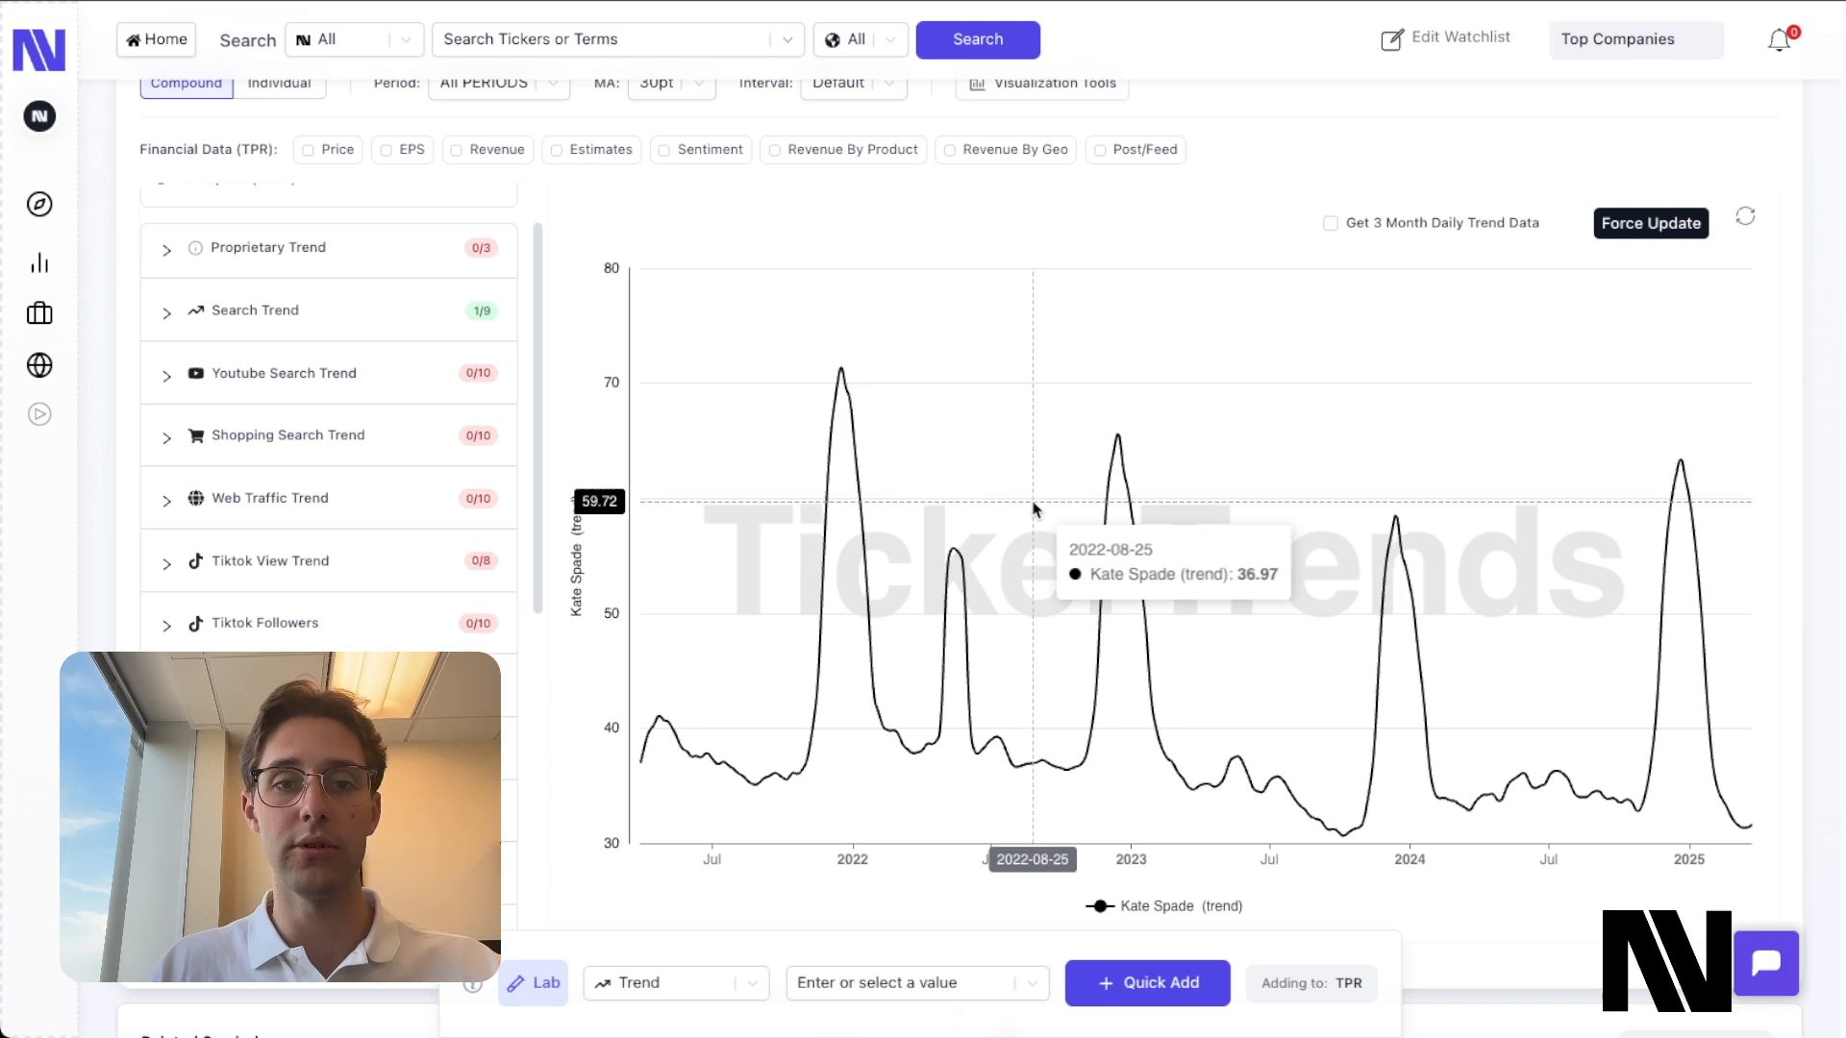
Expand the Social Discussion section to review its brand summaries, collapse it again and return to the trend chart.
scroll(875, 541, up, 3)
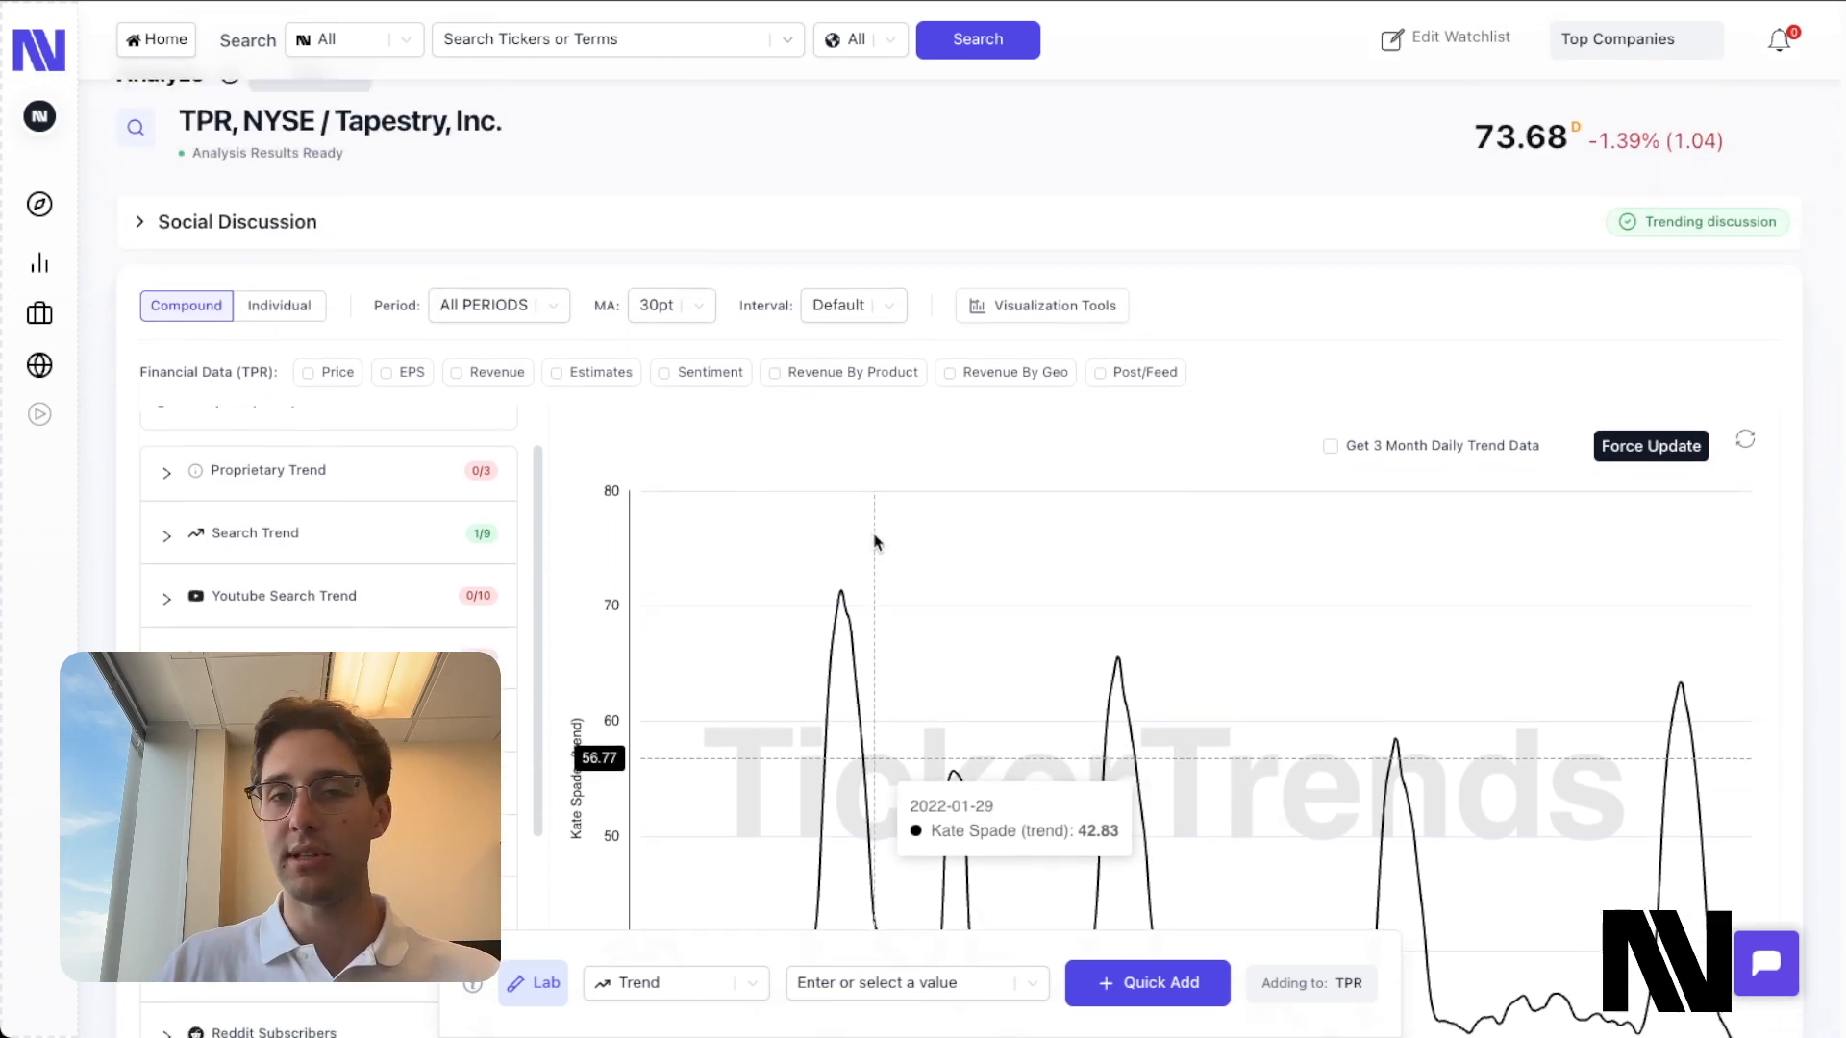
click(478, 237)
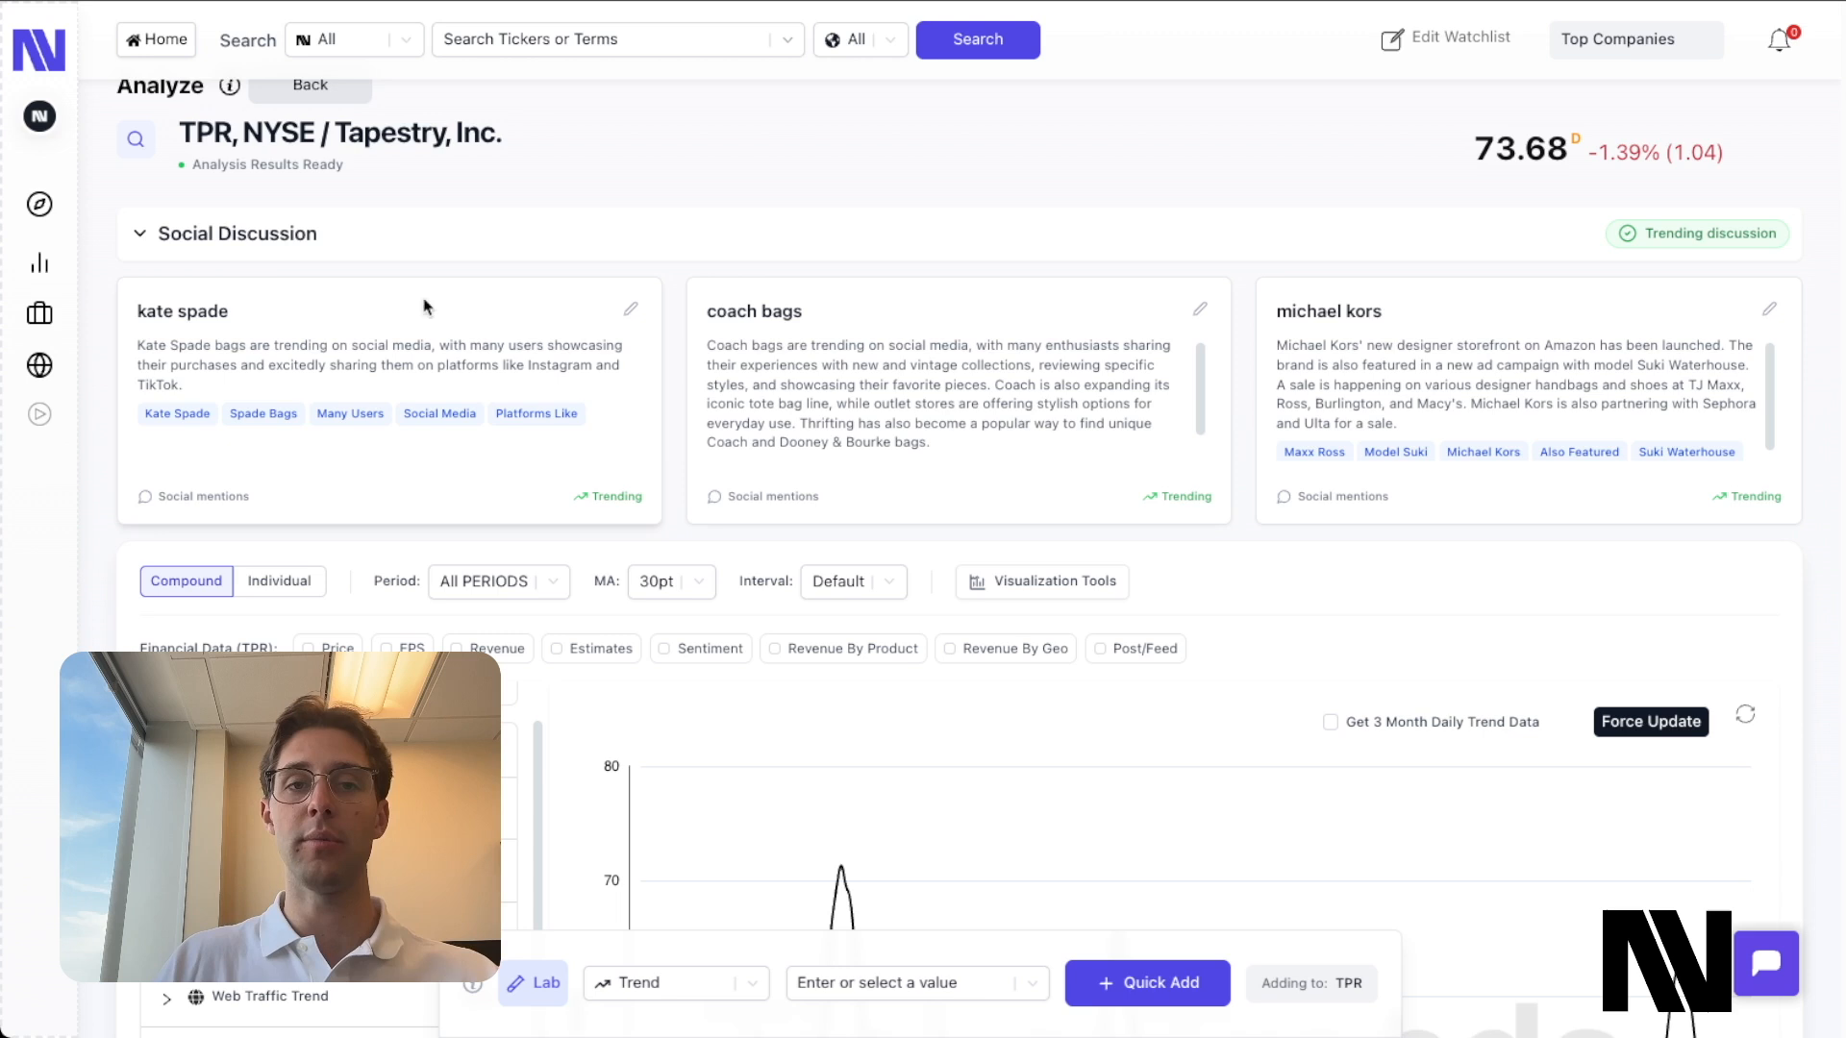
click(497, 245)
scroll(497, 245, down, 3)
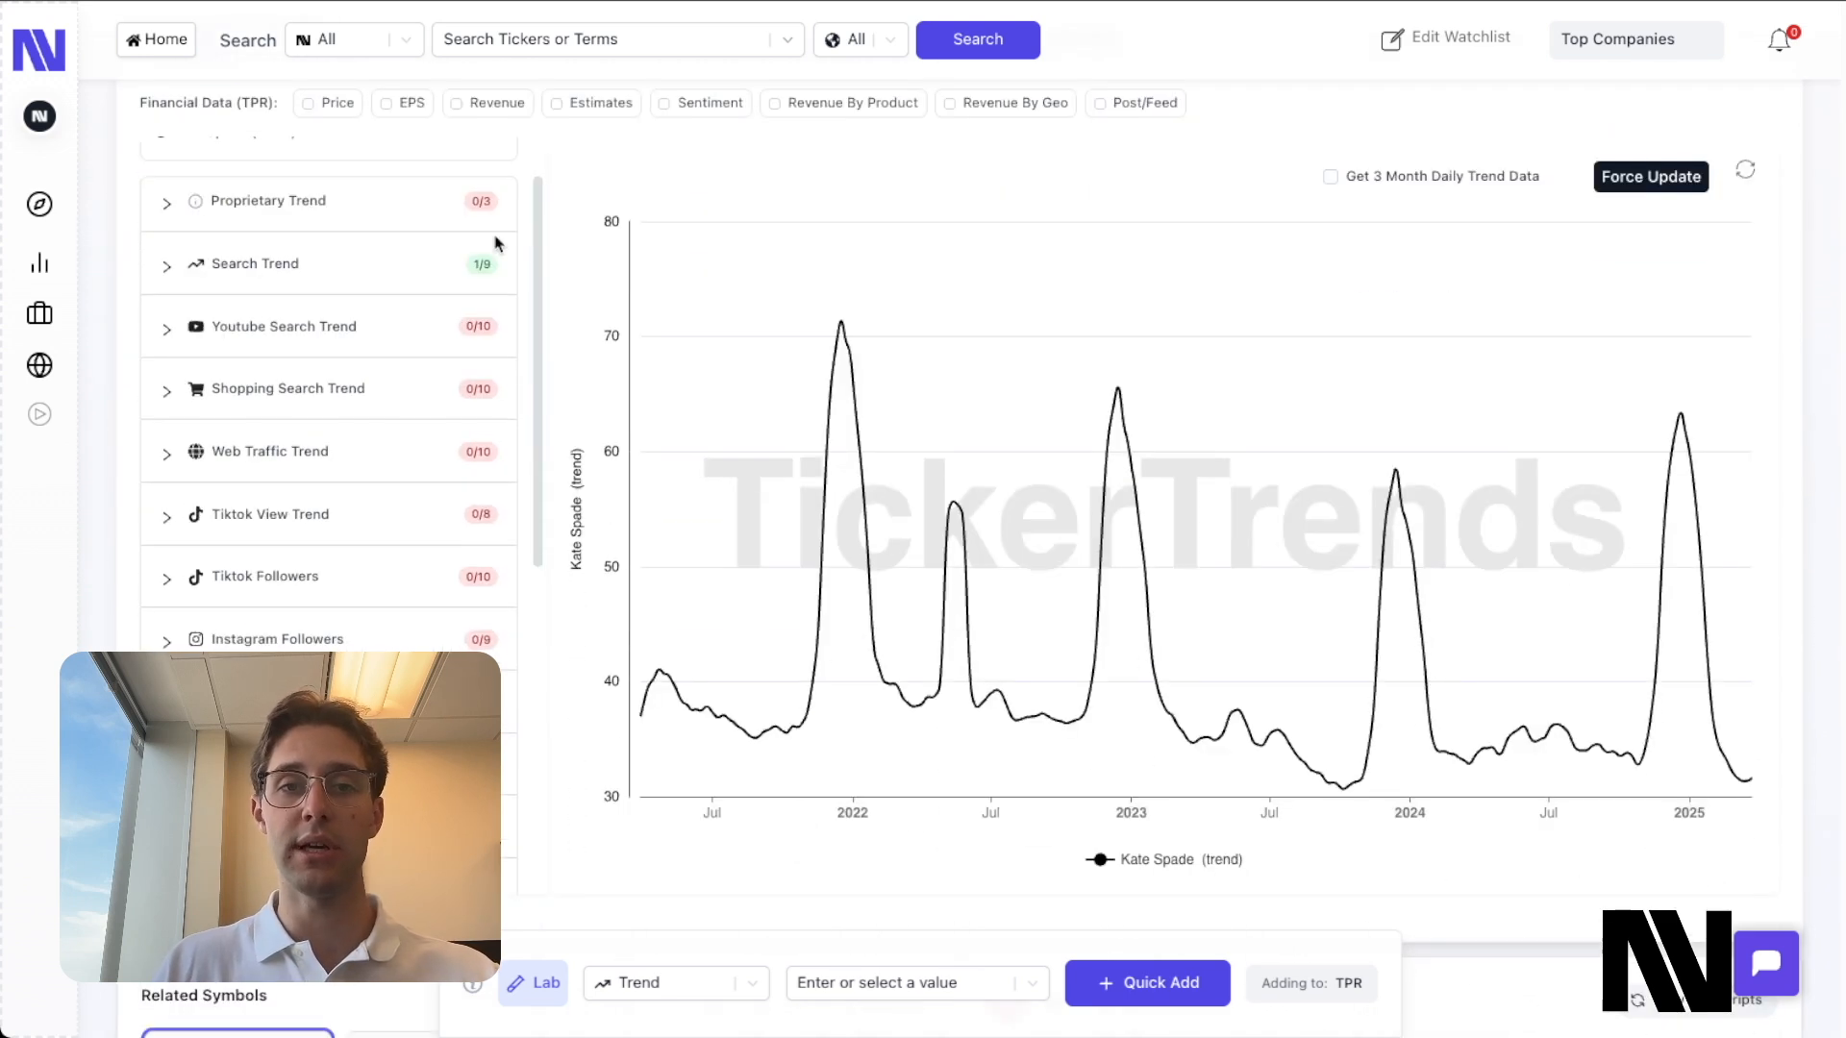